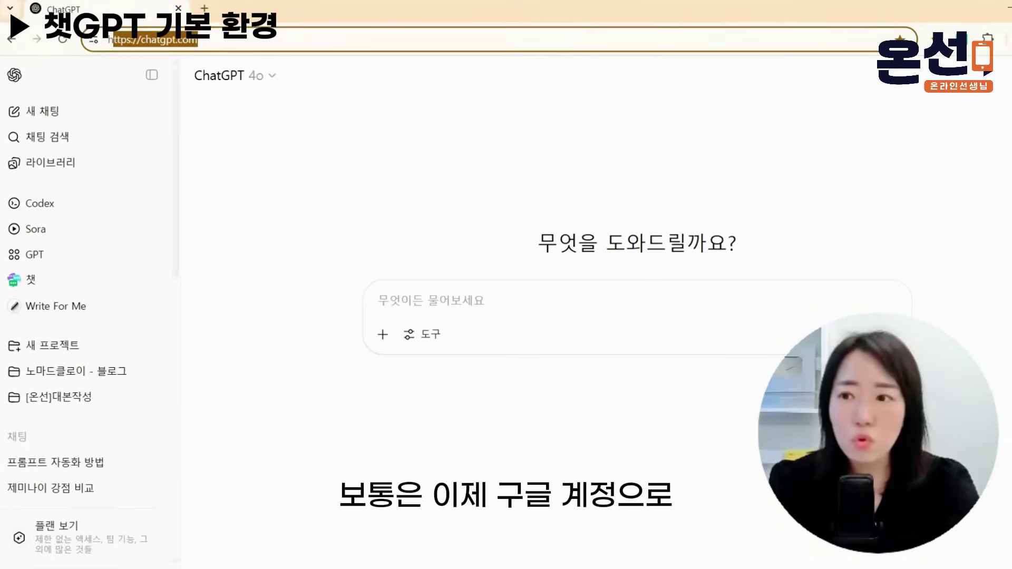
pyautogui.click(263, 45)
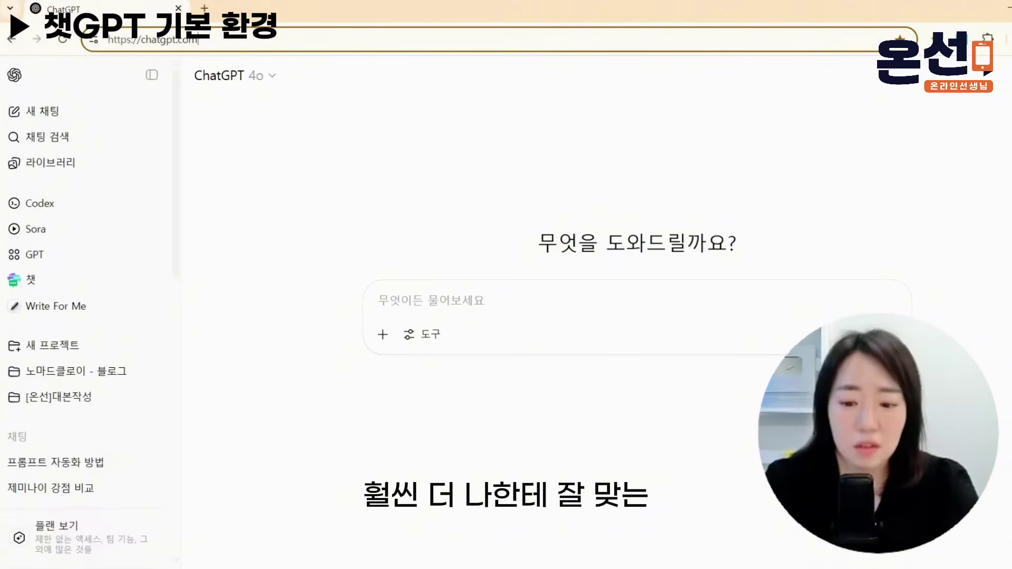
pyautogui.click(612, 106)
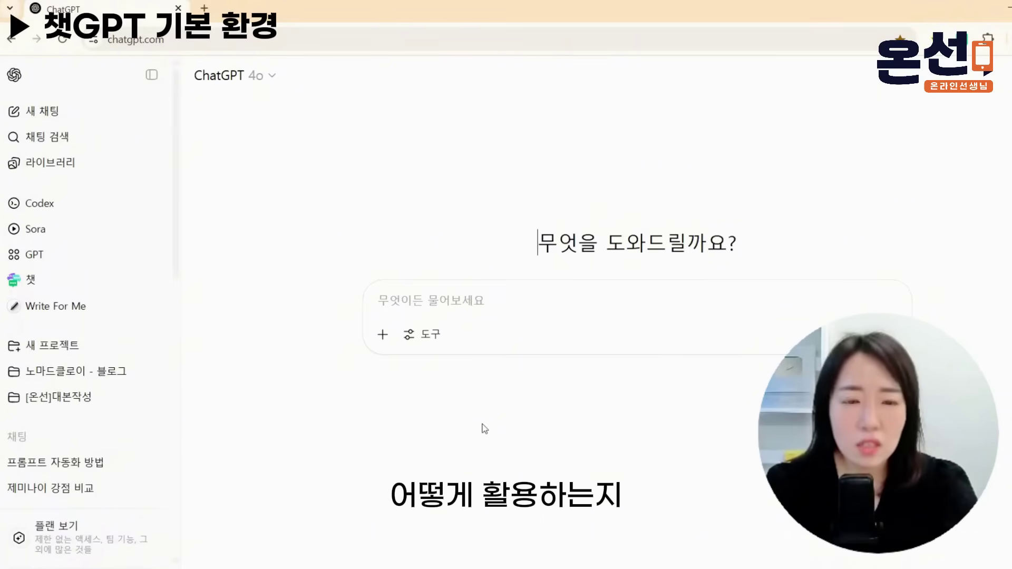
pyautogui.click(109, 45)
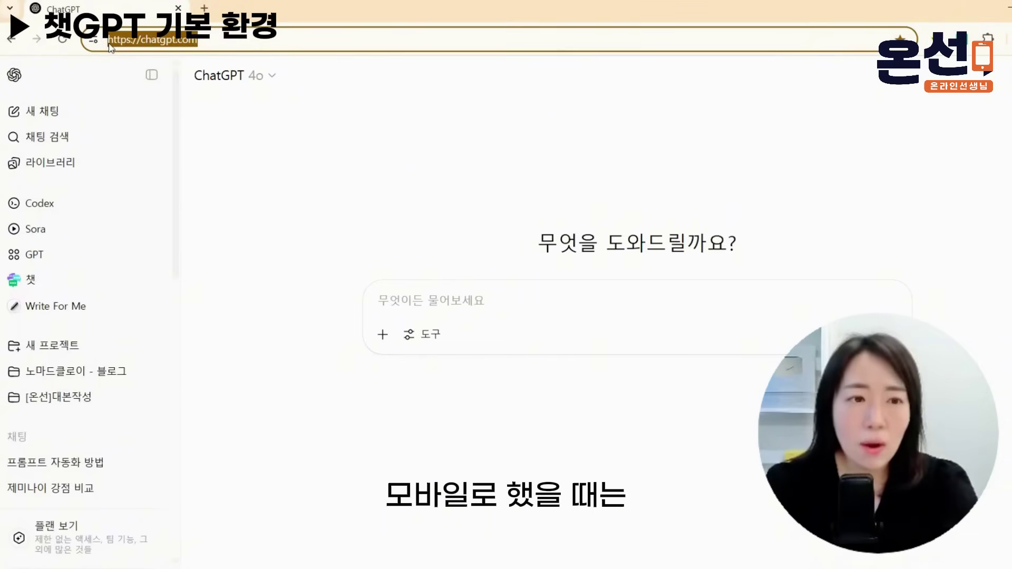
pyautogui.click(209, 37)
pyautogui.press('Return')
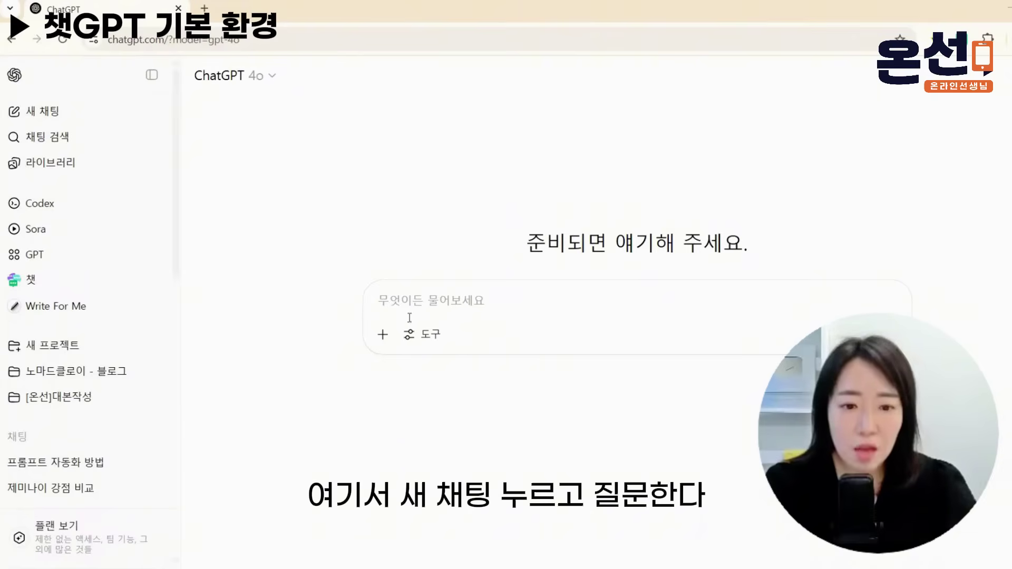
# Look at the prompt's options for adding photos, files and apps, and at the search window for past chats.
pyautogui.click(383, 337)
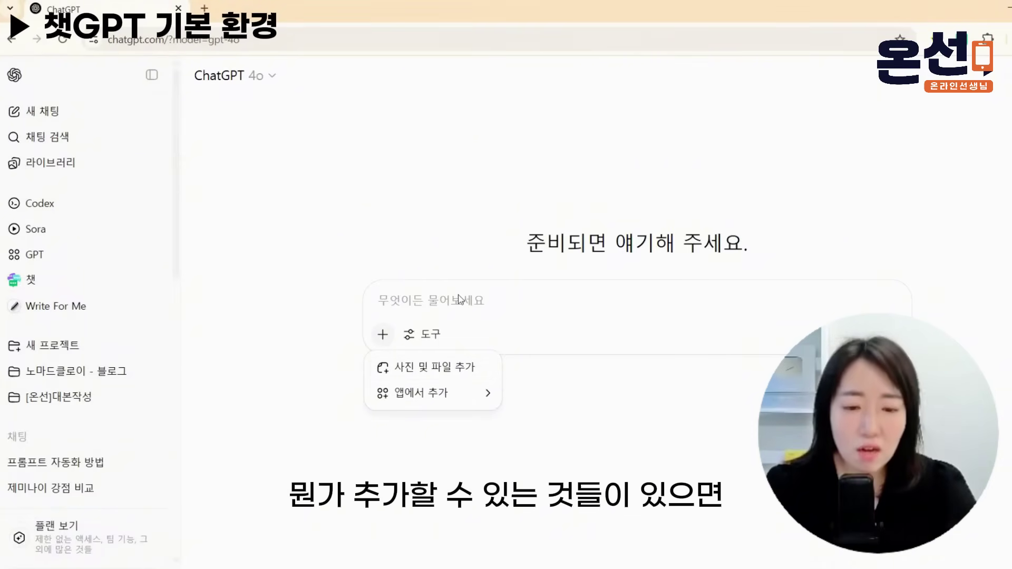
pyautogui.click(467, 311)
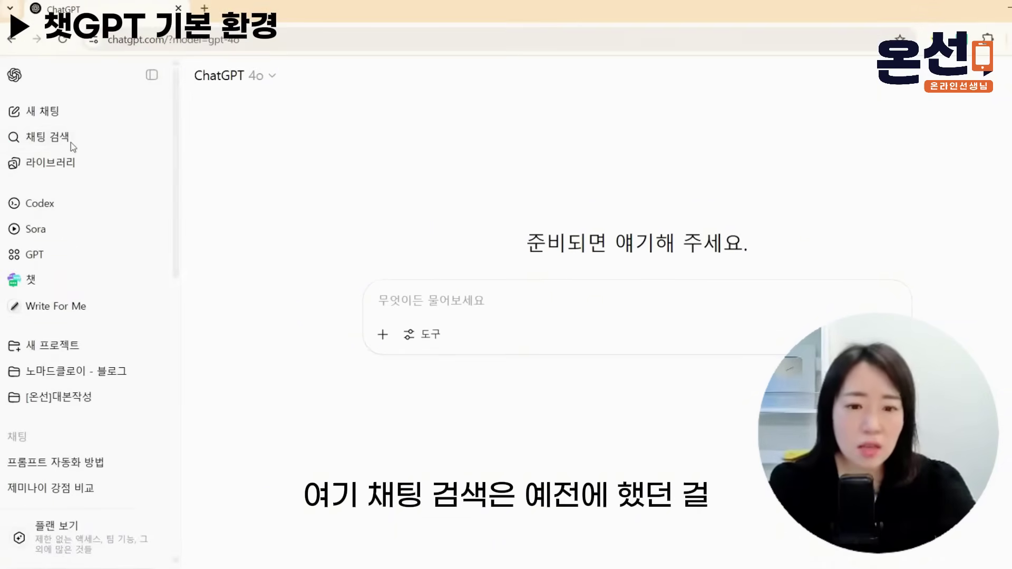
pyautogui.click(72, 146)
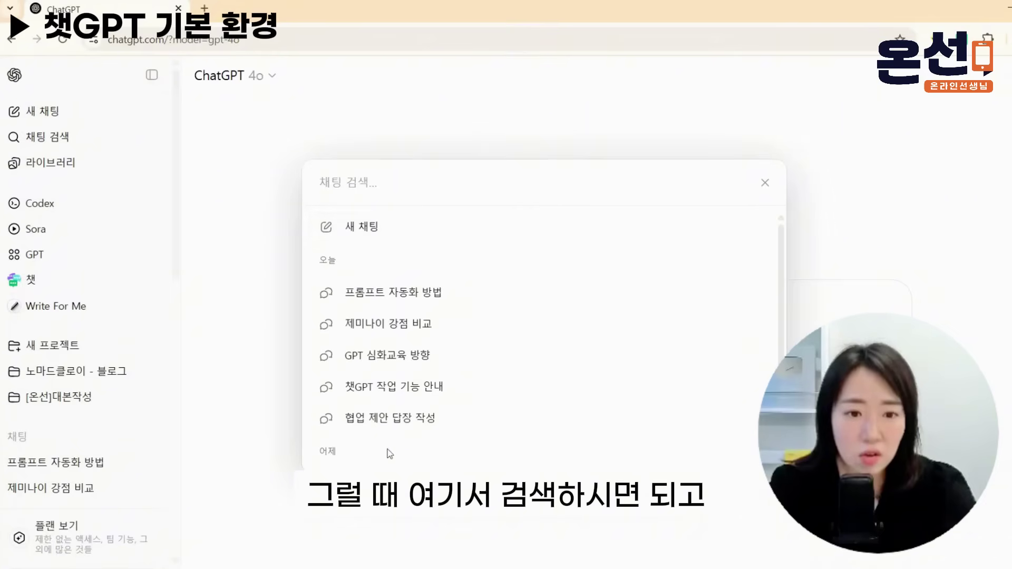
pyautogui.click(765, 187)
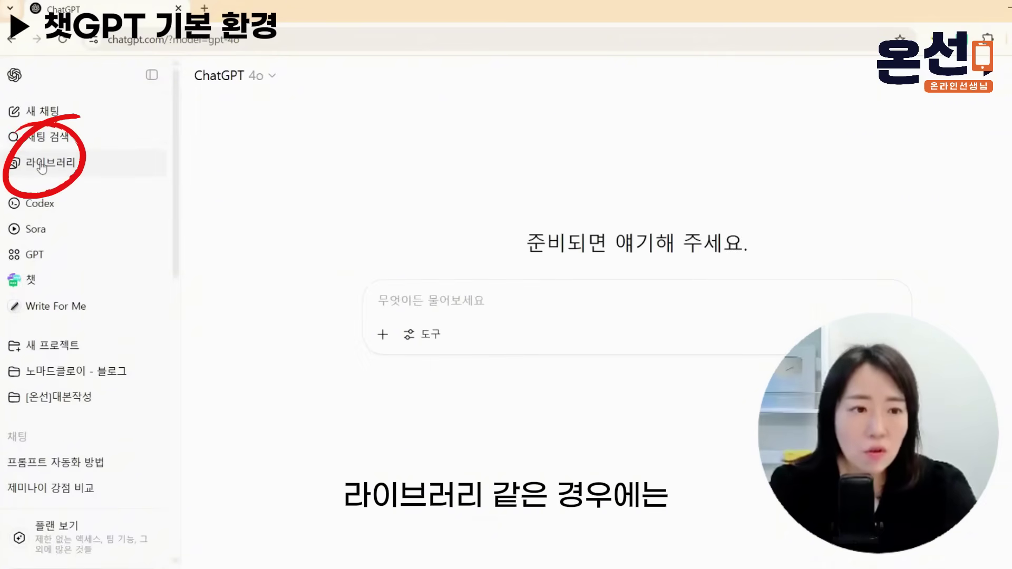
# View the library of generated images, and read the new project dialog's explanation without creating a project.
pyautogui.click(43, 165)
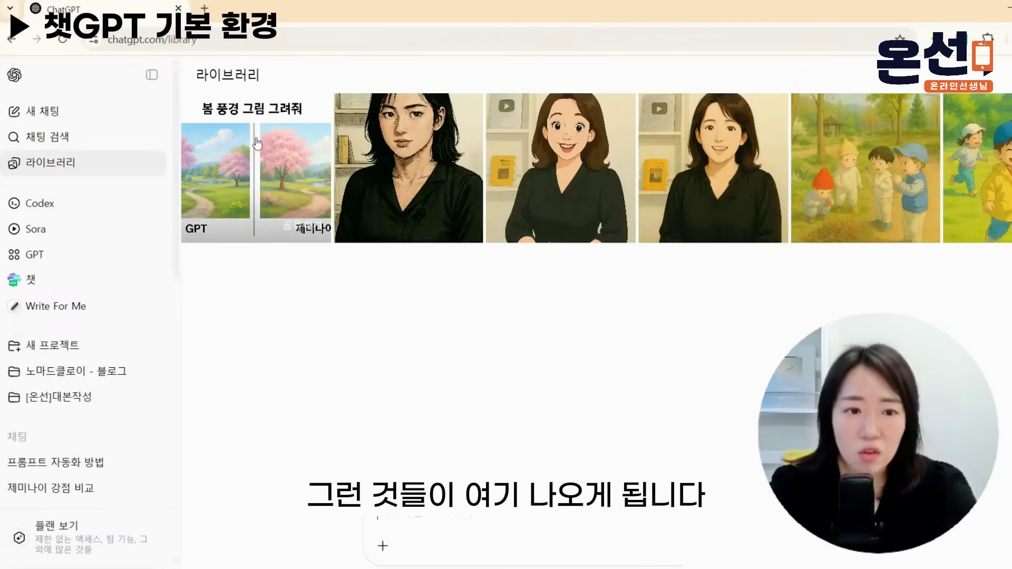
pyautogui.click(77, 347)
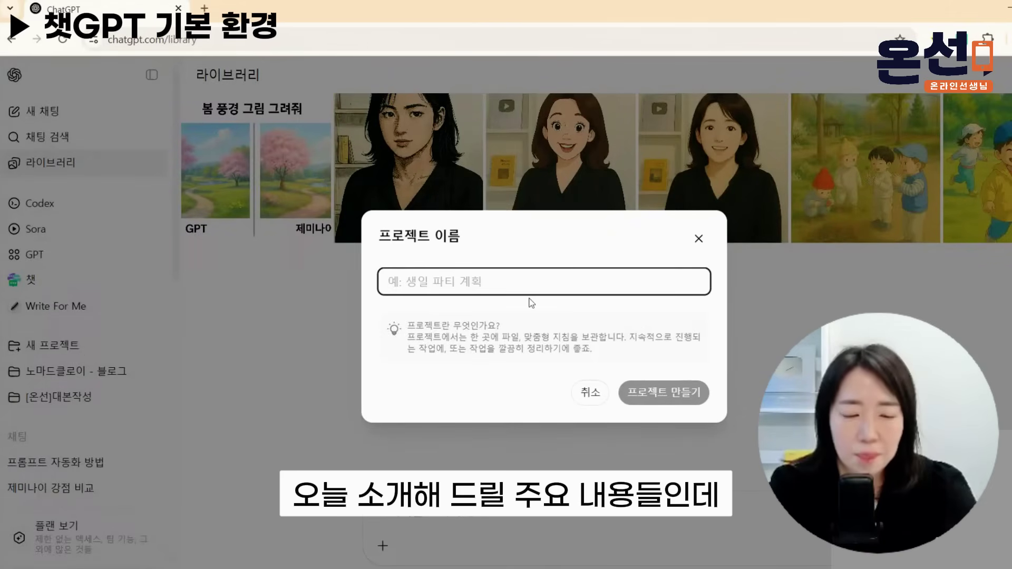
pyautogui.click(576, 303)
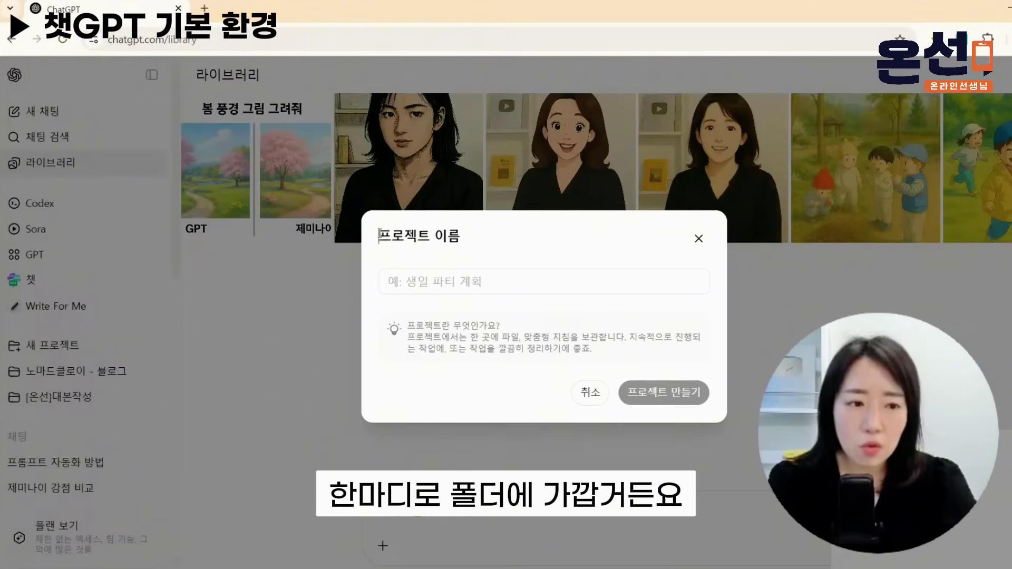
pyautogui.moveTo(380, 235); pyautogui.dragTo(467, 238)
pyautogui.click(467, 239)
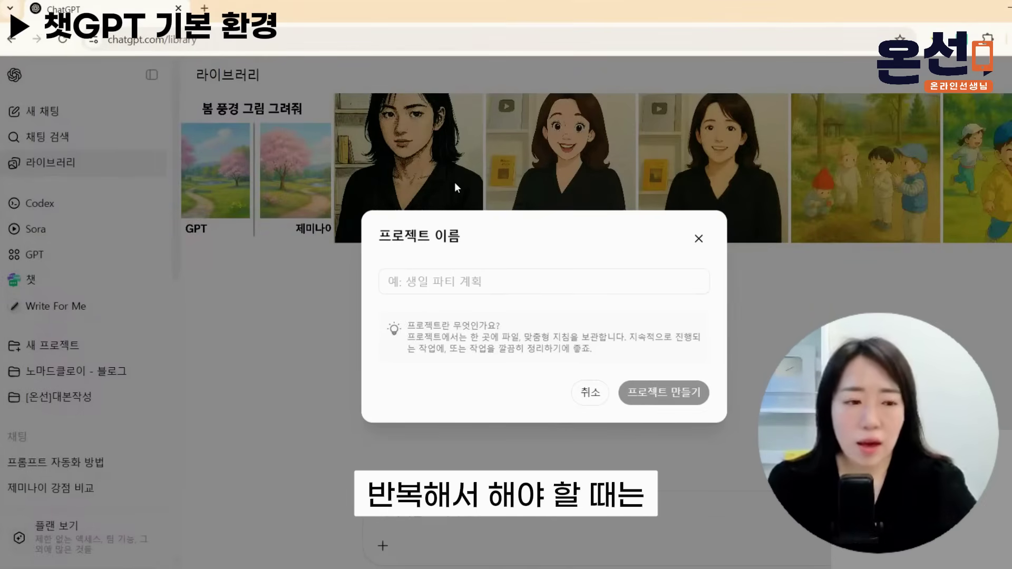
pyautogui.moveTo(378, 236); pyautogui.dragTo(479, 236)
pyautogui.click(480, 240)
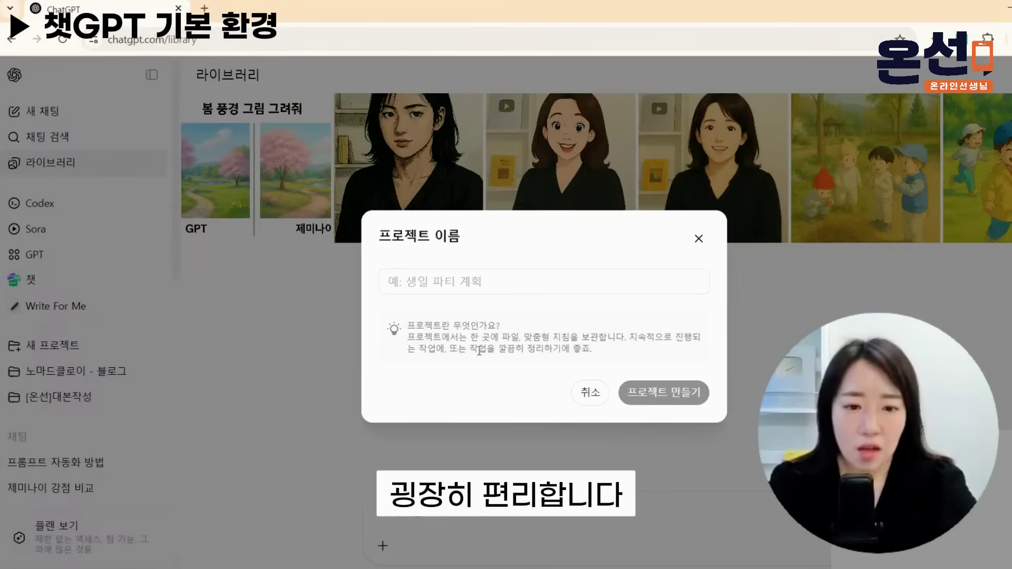
pyautogui.moveTo(408, 327); pyautogui.dragTo(600, 339)
pyautogui.click(599, 339)
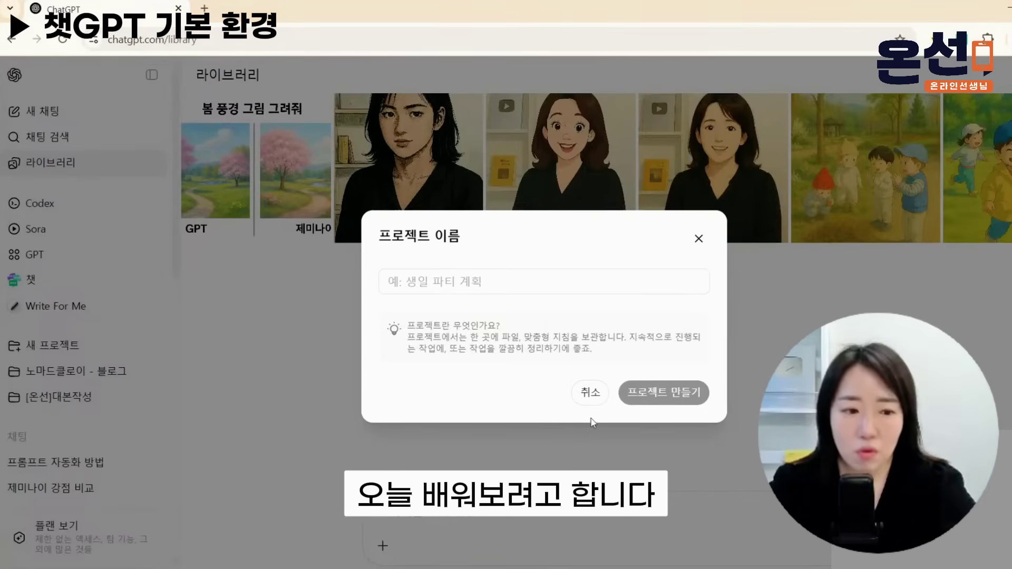
pyautogui.click(699, 239)
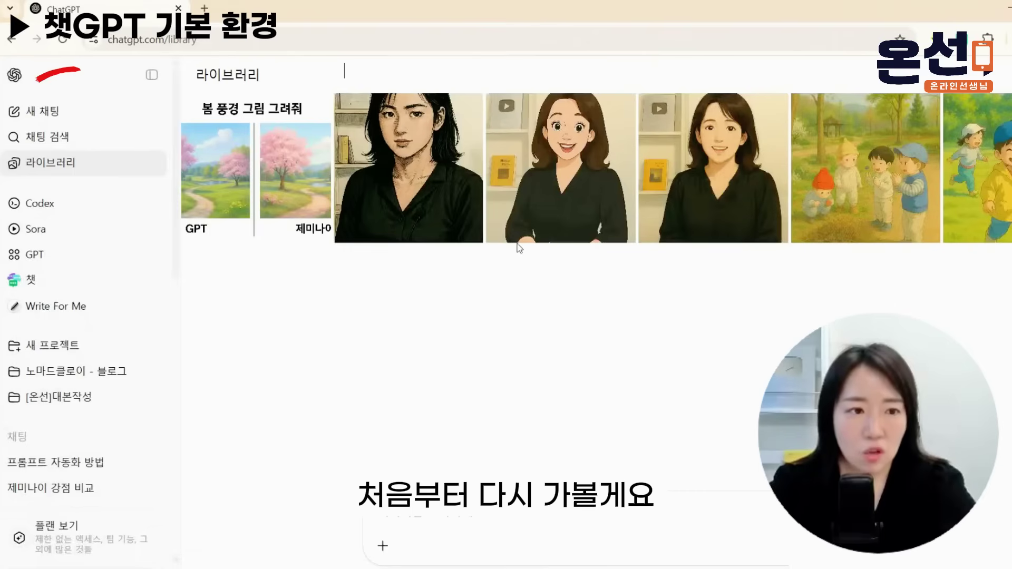
# Start a new chat, ask "오늘 서울시 날씨 알려줘" and read through the answer.
pyautogui.click(42, 111)
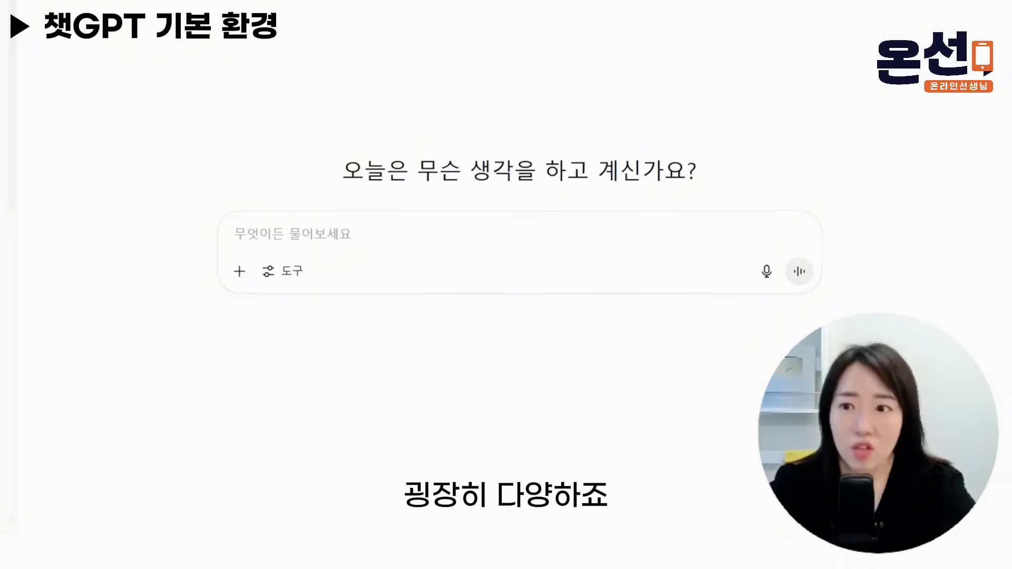
pyautogui.click(364, 236)
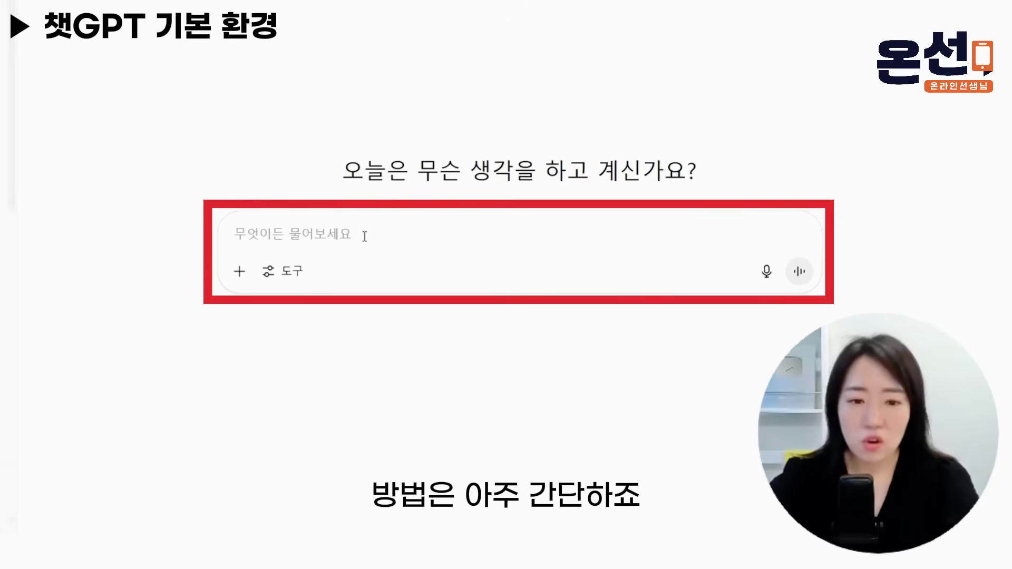
pyautogui.write('오늘 서울')
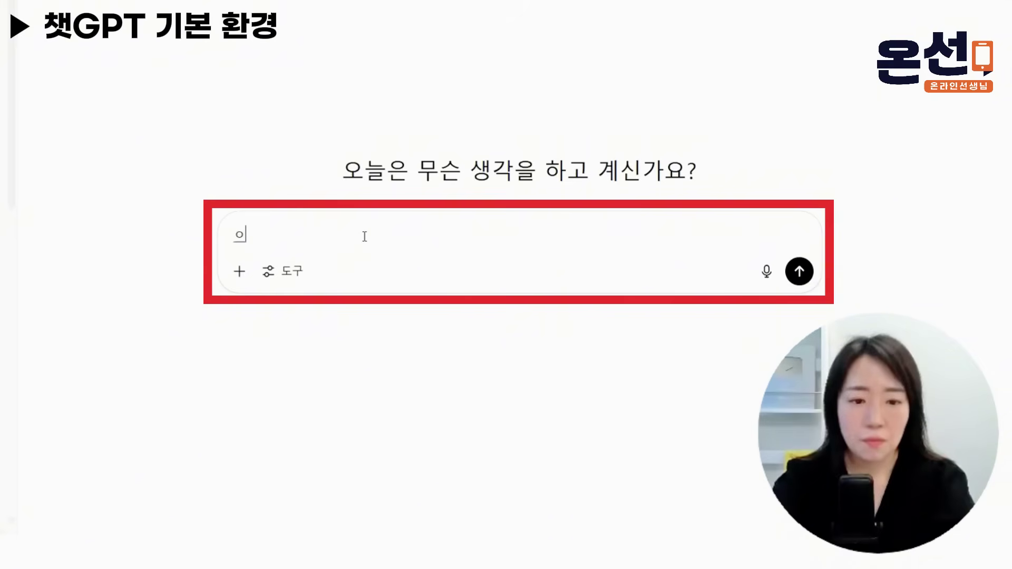
pyautogui.write('시 날씨 알려줘')
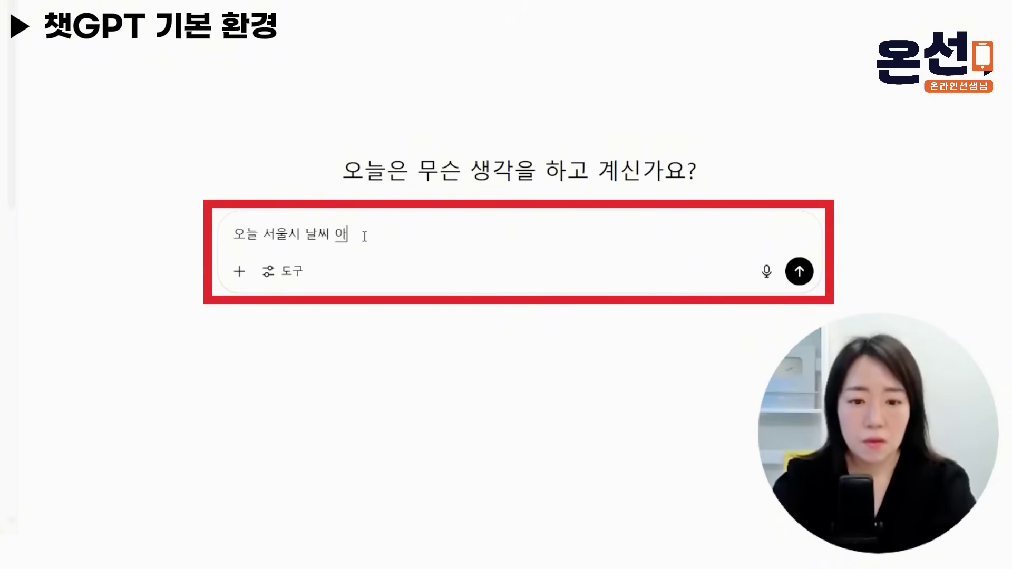
pyautogui.press('Return')
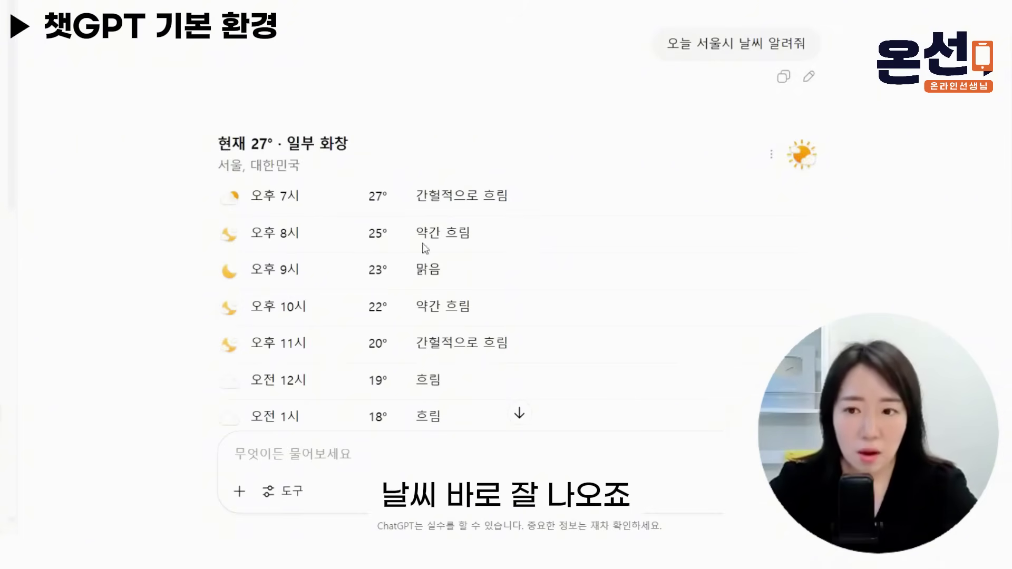
pyautogui.scroll(-5, 372, 275)
pyautogui.scroll(-2, 372, 275)
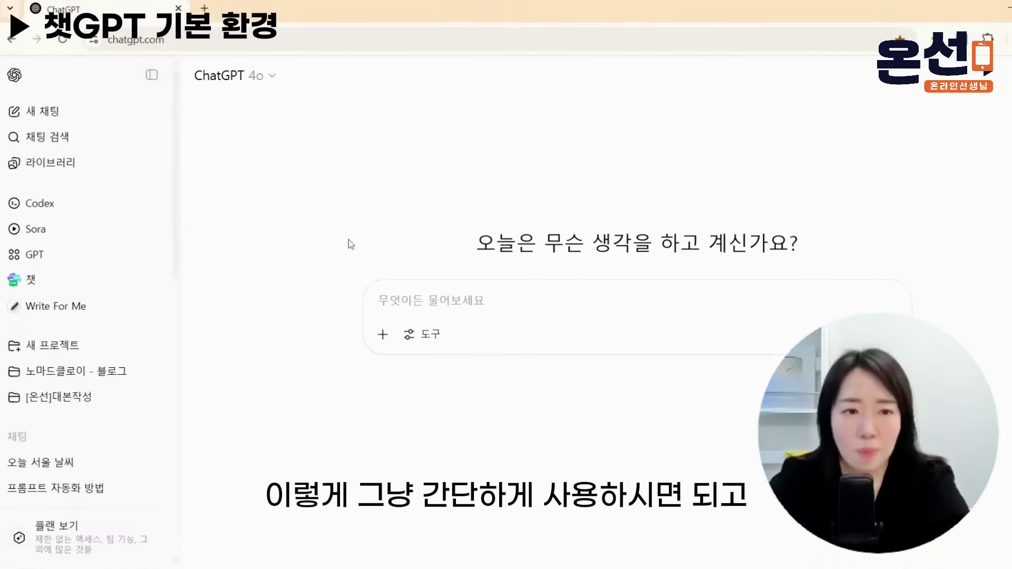
# From an empty chat, examine the list of available ChatGPT models without changing the selected one.
pyautogui.click(266, 79)
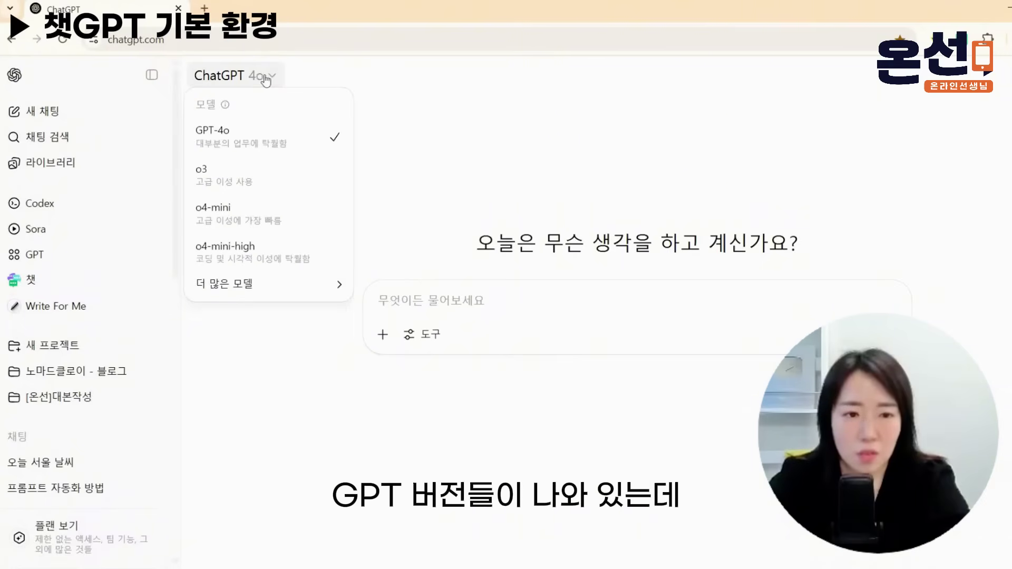
pyautogui.moveTo(263, 295)
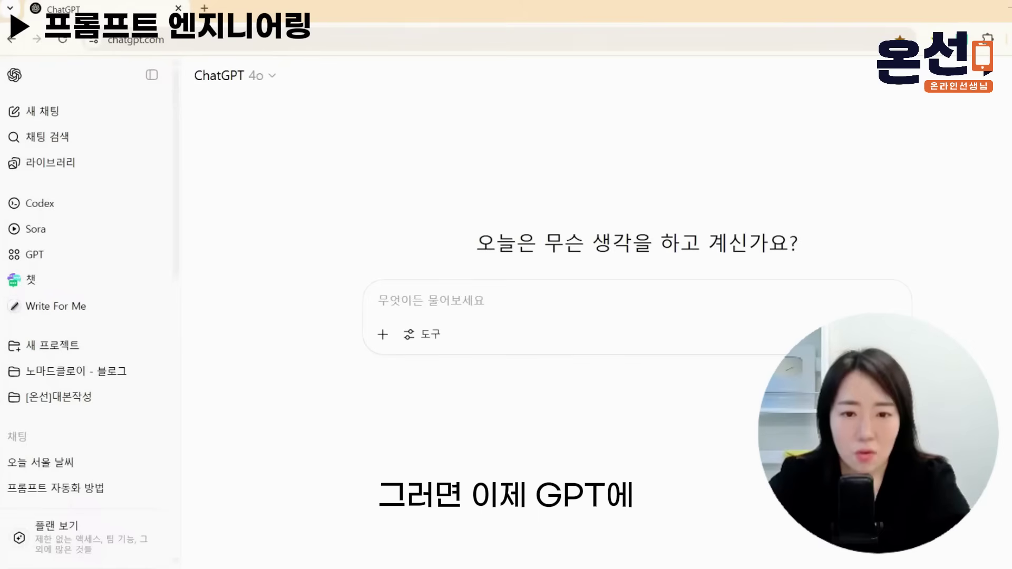
pyautogui.click(637, 310)
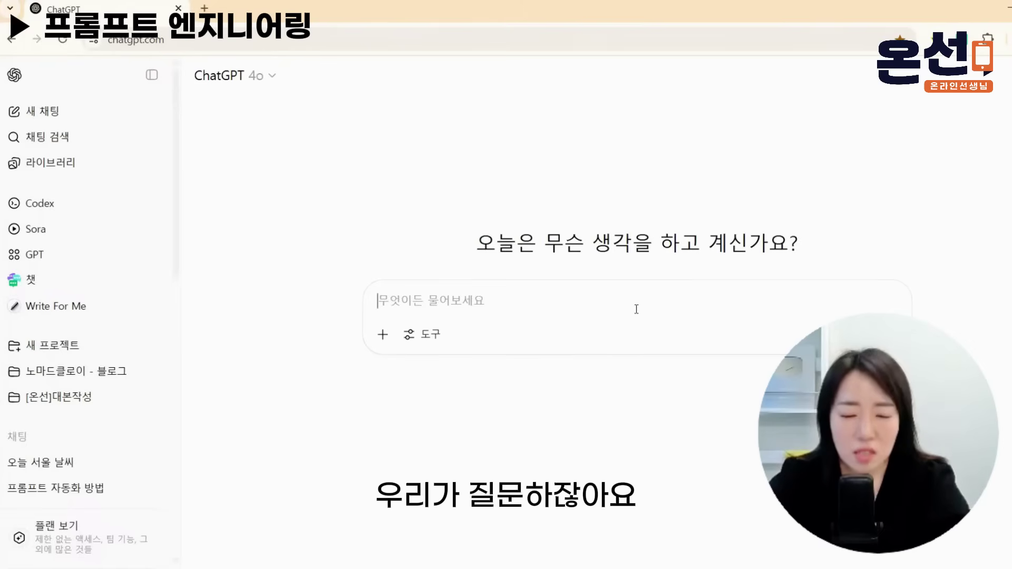
# Reopen the "오늘 서울 날씨" chat and highlight the question asked at its start.
pyautogui.click(41, 463)
pyautogui.scroll(5, 449, 288)
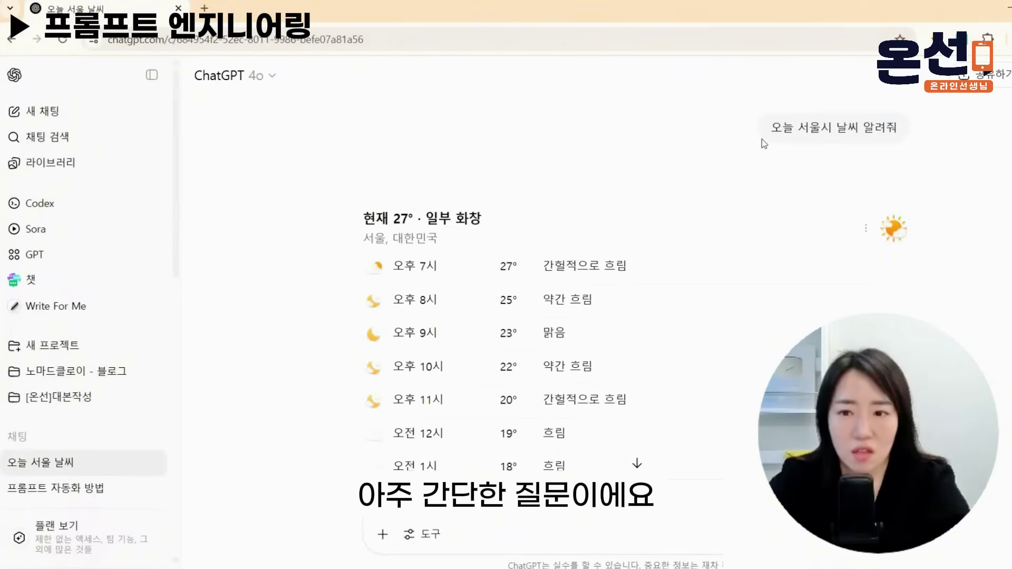
pyautogui.moveTo(771, 127); pyautogui.dragTo(910, 131)
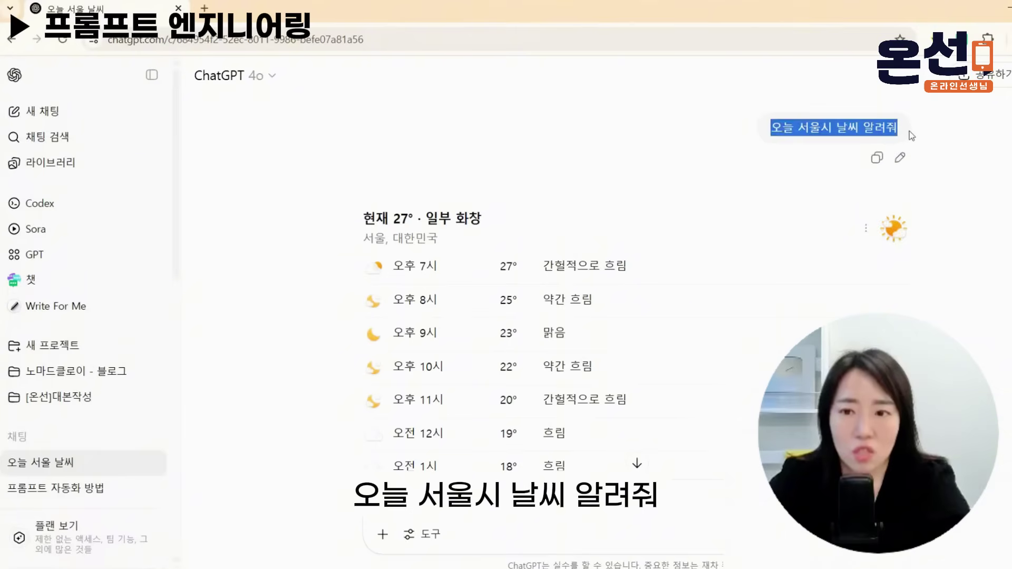
pyautogui.click(909, 132)
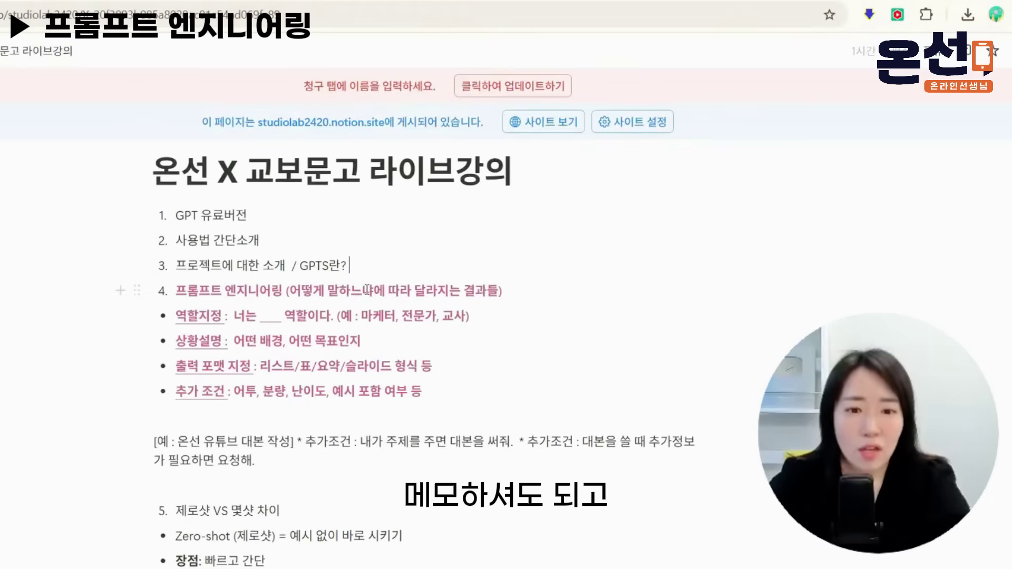
# Switch to the Notion lecture notes and examine the "프롬프트 엔지니어링" section, highlighting its four points from 역할지정 to 추가 조건.
pyautogui.scroll(-2, 351, 277)
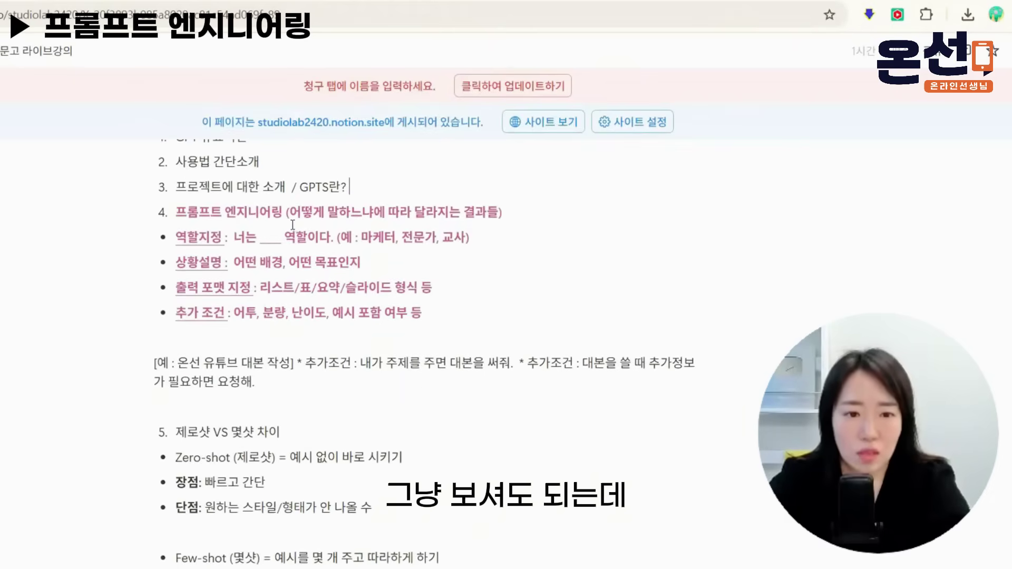
pyautogui.moveTo(176, 211)
pyautogui.mouseDown()
pyautogui.moveTo(286, 216)
pyautogui.moveTo(229, 221)
pyautogui.moveTo(182, 211)
pyautogui.mouseUp()
pyautogui.click(181, 211)
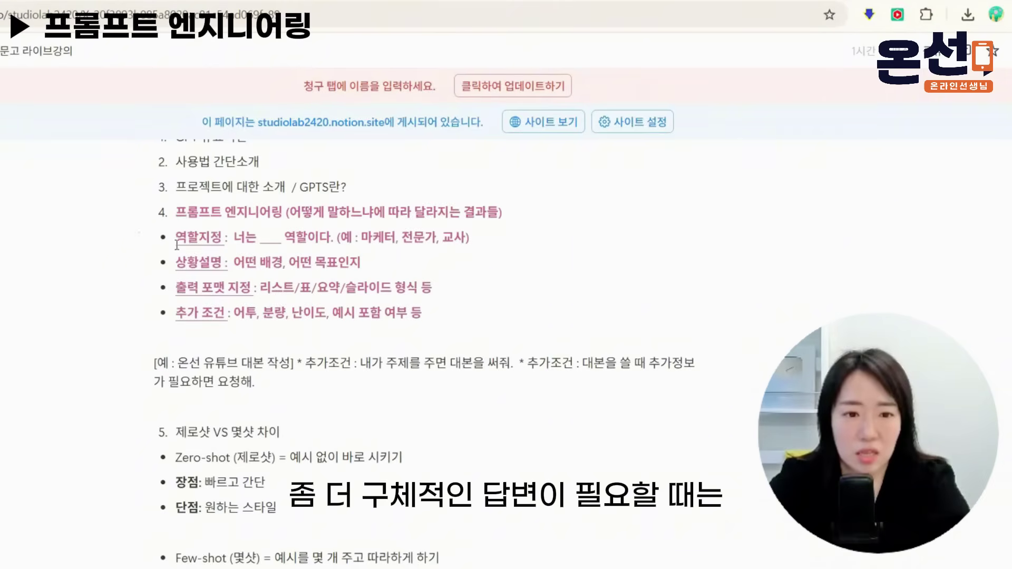
pyautogui.moveTo(176, 238); pyautogui.dragTo(451, 309)
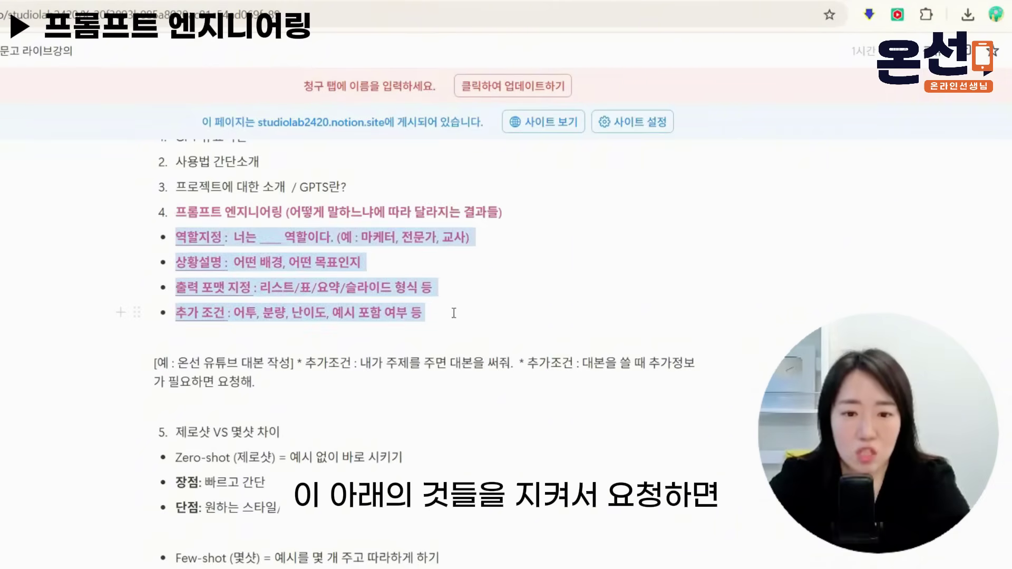
pyautogui.click(454, 310)
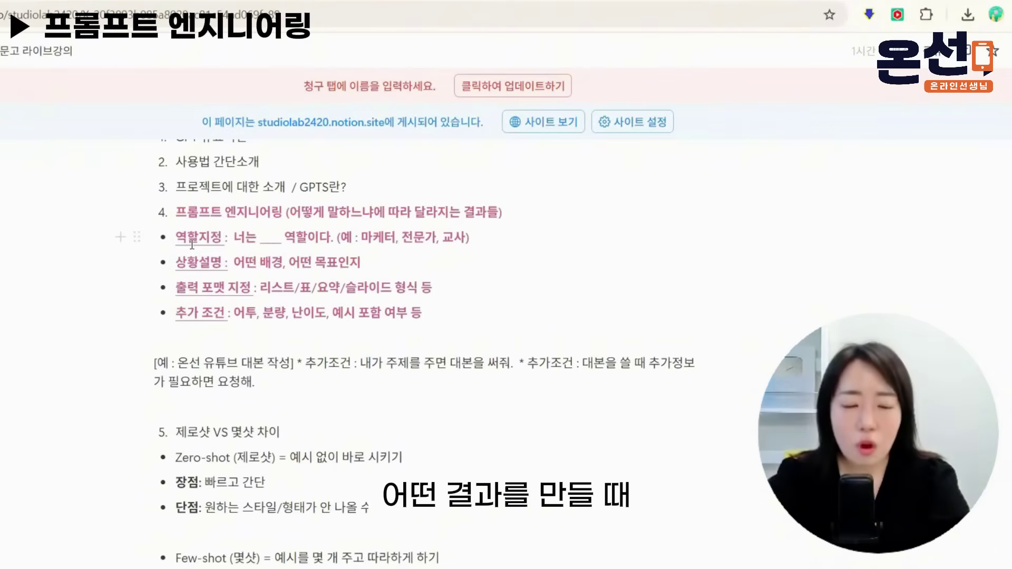
# Review the four prompt-writing points once more, highlighting the role phrase "너는 ___ 역할이다." in the 역할지정 line.
pyautogui.moveTo(177, 237); pyautogui.dragTo(437, 313)
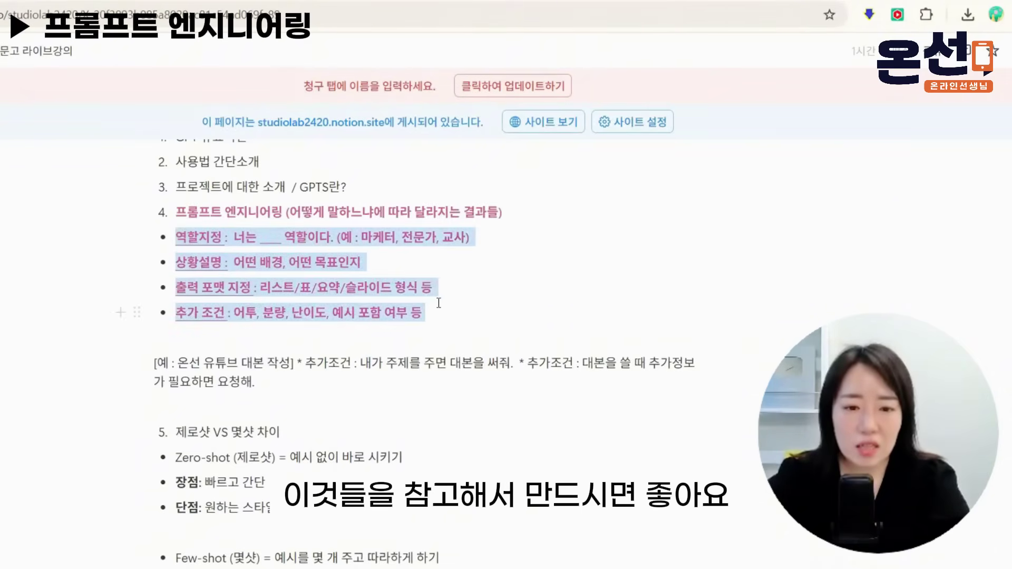
pyautogui.click(444, 314)
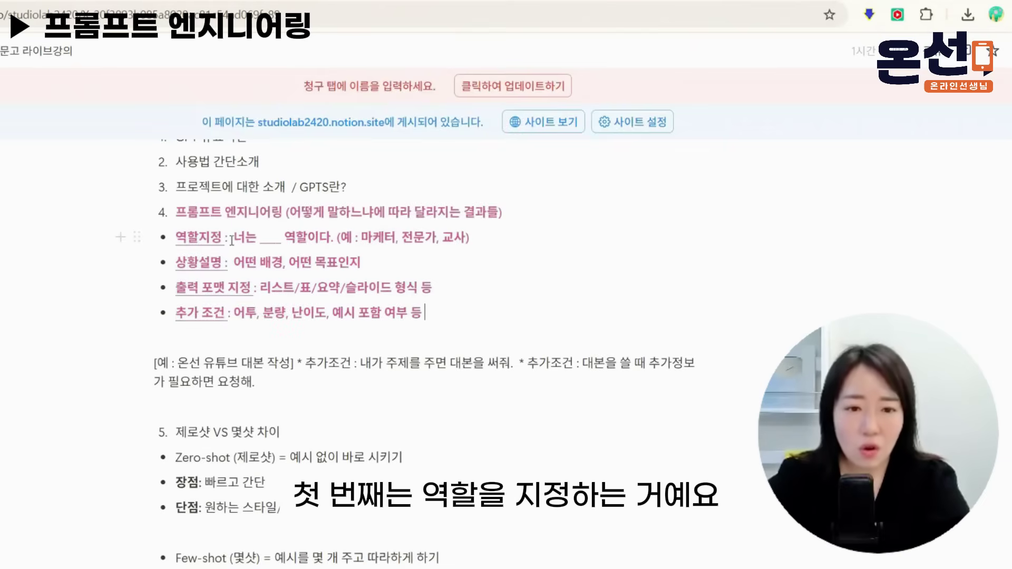
pyautogui.moveTo(233, 239); pyautogui.dragTo(338, 241)
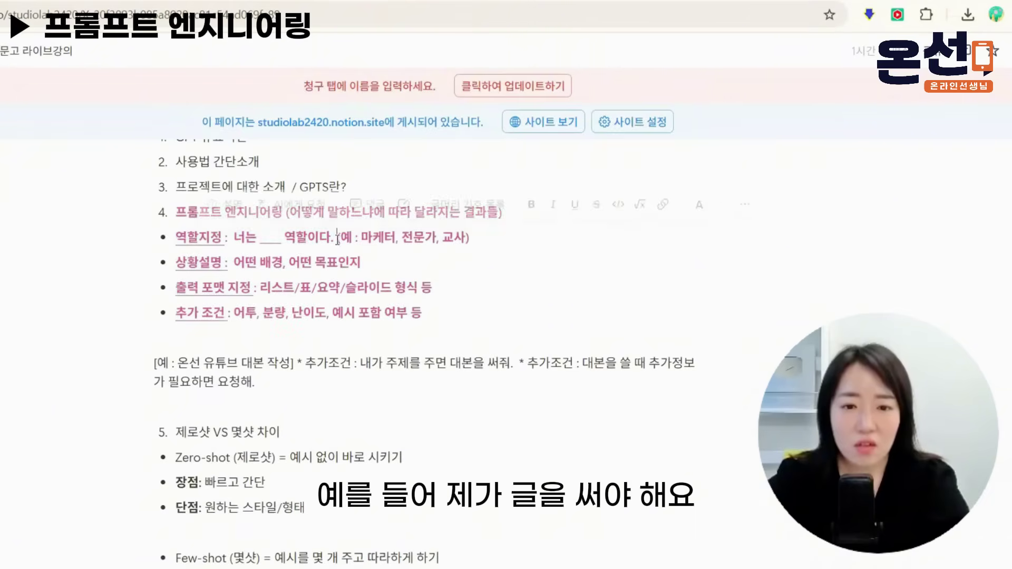
pyautogui.click(337, 240)
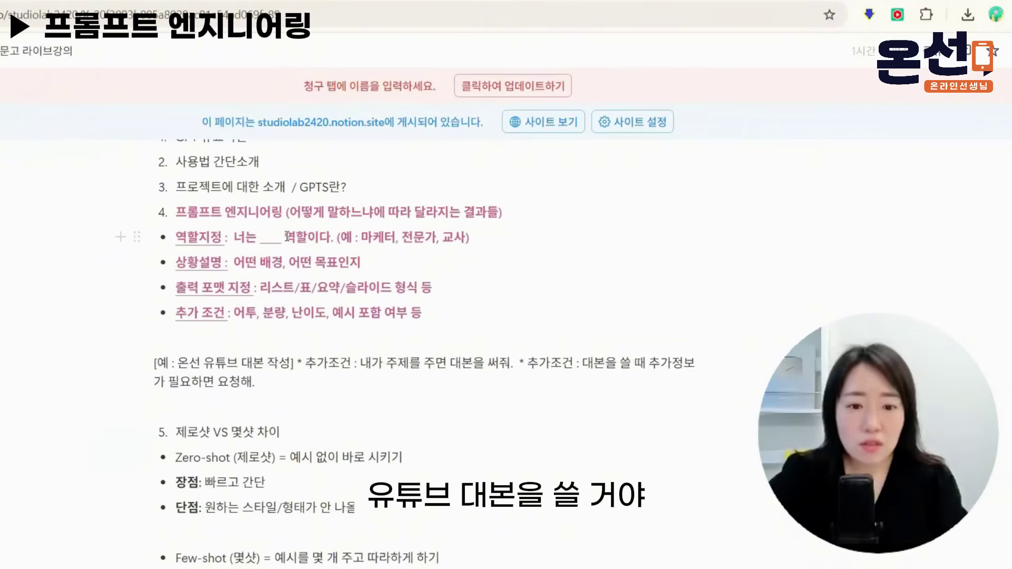
# Review the 상황설명, 출력 포맷 지정 and 역할지정 points, highlighting "어떤 목표인지", the output-format line and the role blank.
pyautogui.moveTo(289, 262); pyautogui.dragTo(371, 264)
pyautogui.click(370, 264)
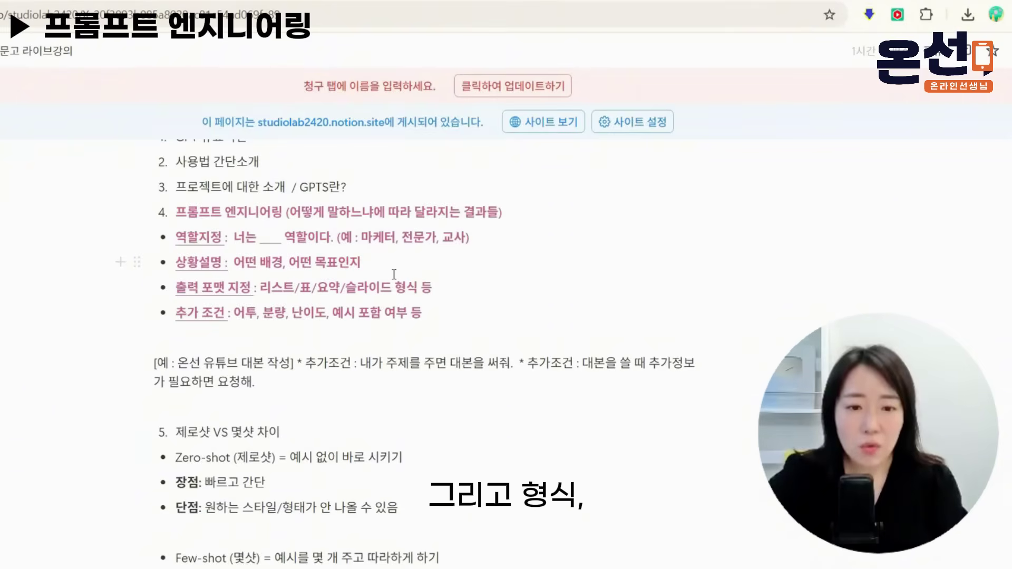
pyautogui.moveTo(194, 280); pyautogui.dragTo(179, 262)
pyautogui.click(249, 287)
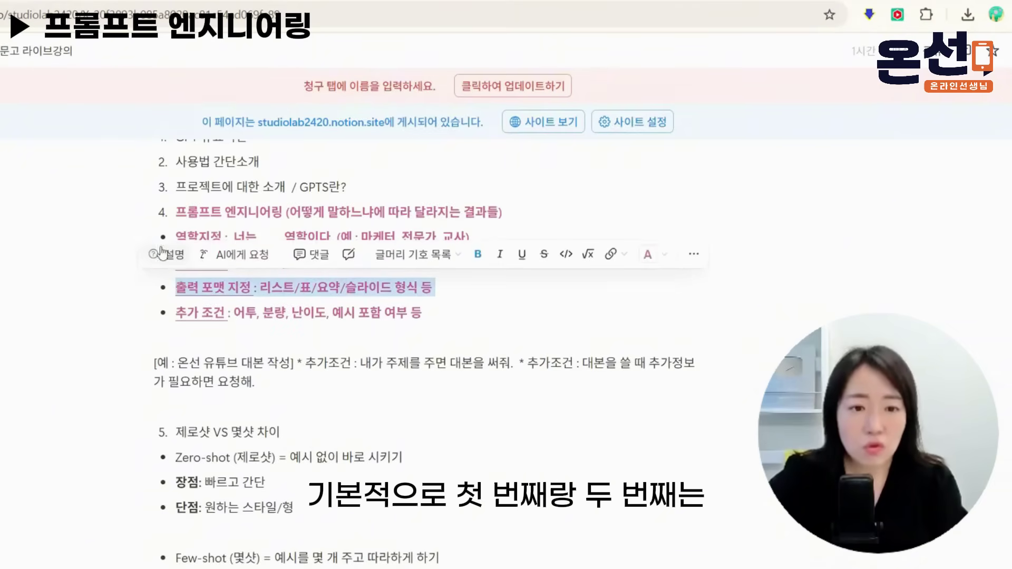
pyautogui.click(180, 262)
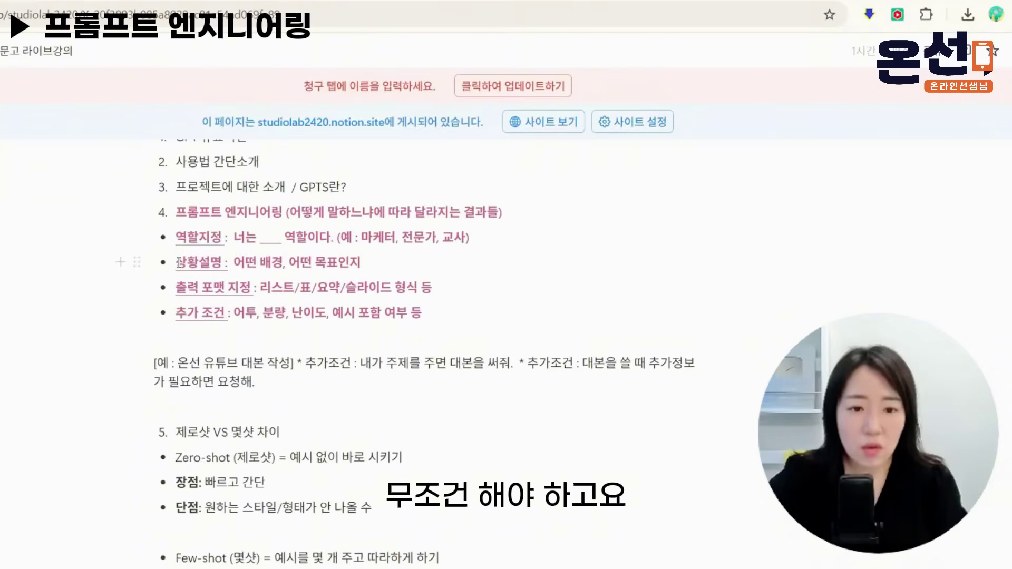
pyautogui.click(377, 266)
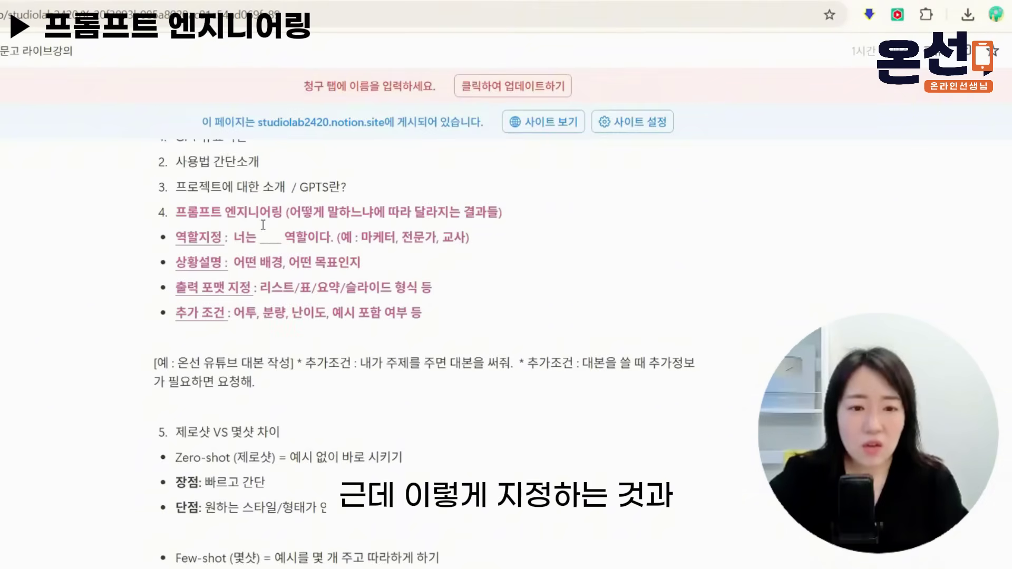
pyautogui.moveTo(265, 238); pyautogui.dragTo(305, 235)
pyautogui.click(306, 236)
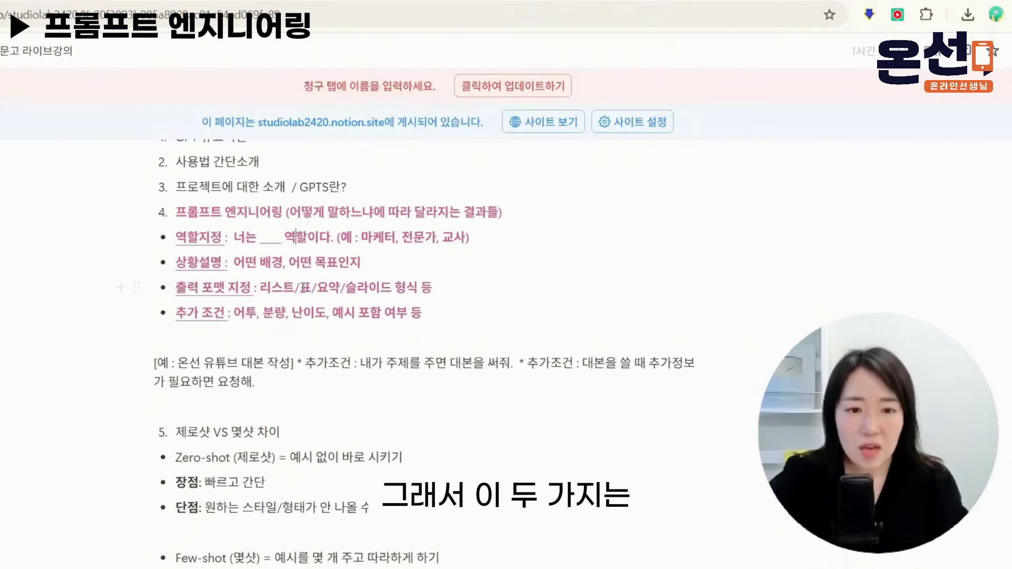
pyautogui.click(287, 263)
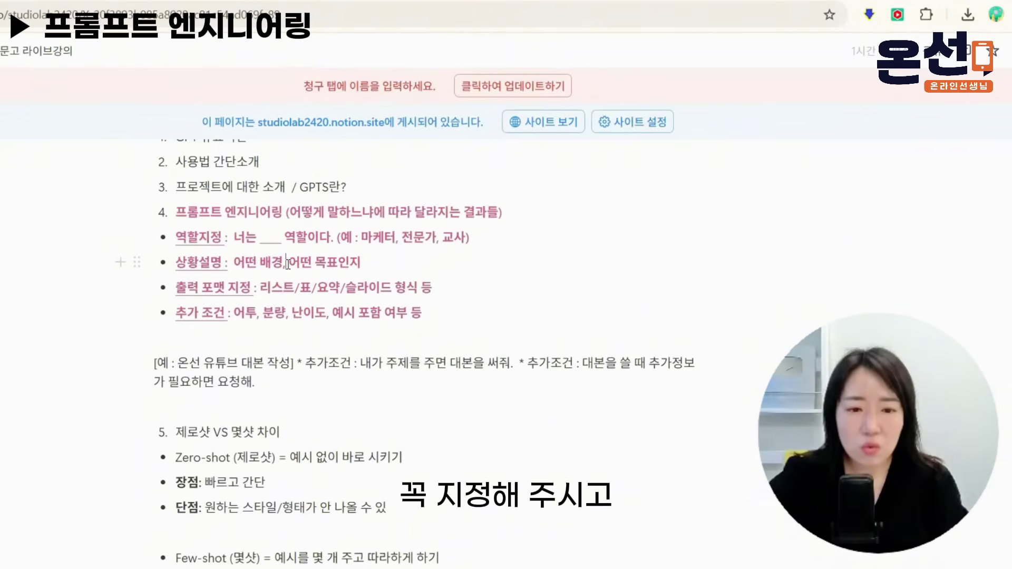
# Review the 추가 조건 line, highlighting its items 어투, 분량 and 예시 포함 여부 one after another.
pyautogui.moveTo(227, 313); pyautogui.dragTo(433, 327)
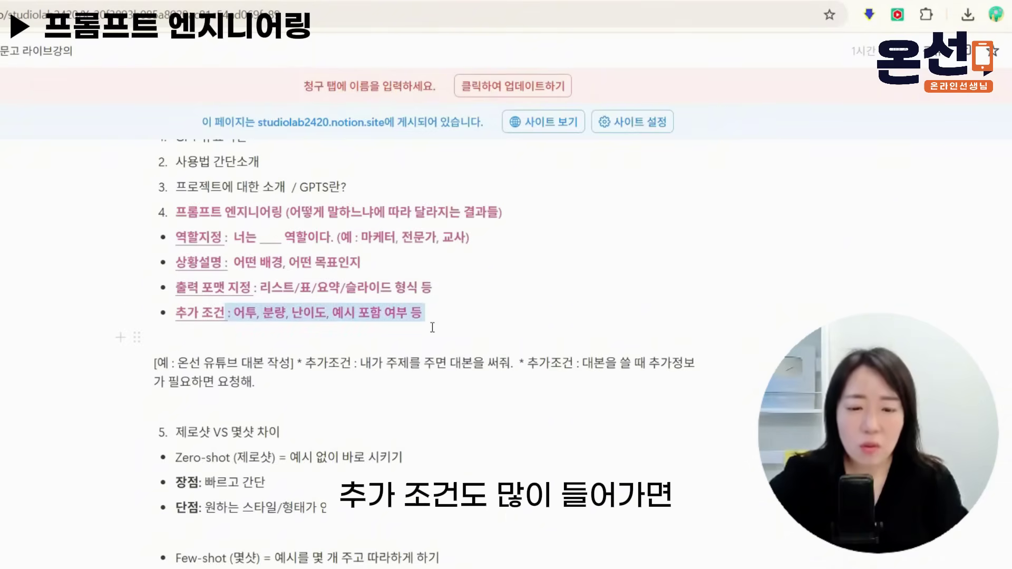
pyautogui.click(434, 317)
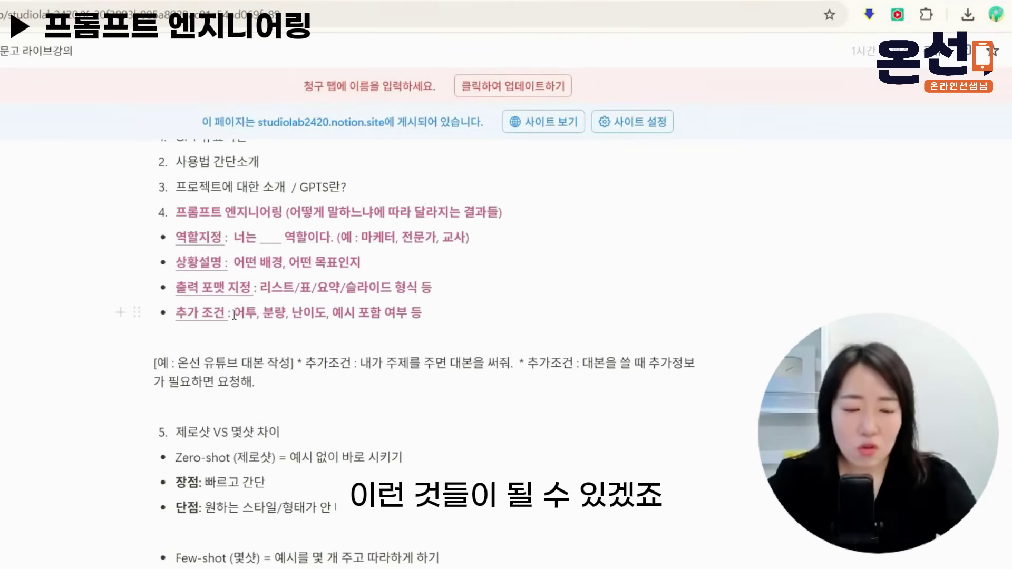
pyautogui.moveTo(233, 314); pyautogui.dragTo(259, 315)
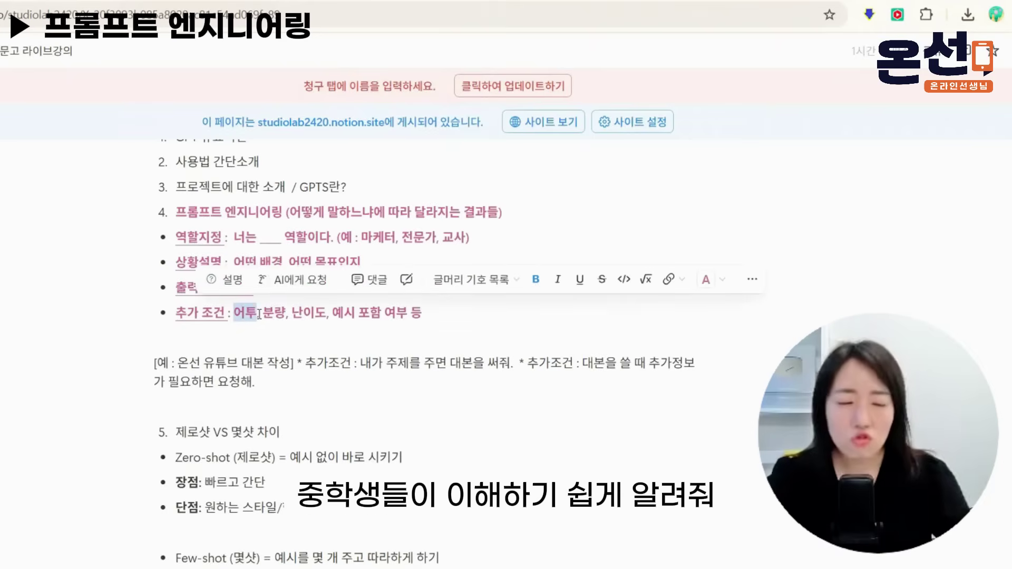
pyautogui.moveTo(262, 315); pyautogui.dragTo(288, 316)
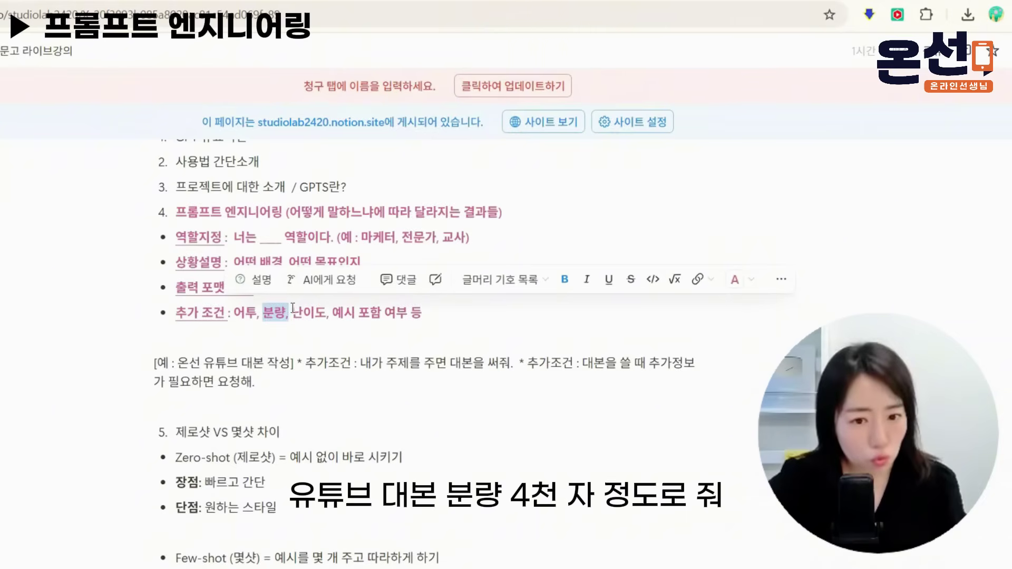
pyautogui.moveTo(292, 315)
pyautogui.mouseDown()
pyautogui.moveTo(332, 313)
pyautogui.moveTo(293, 304)
pyautogui.mouseUp()
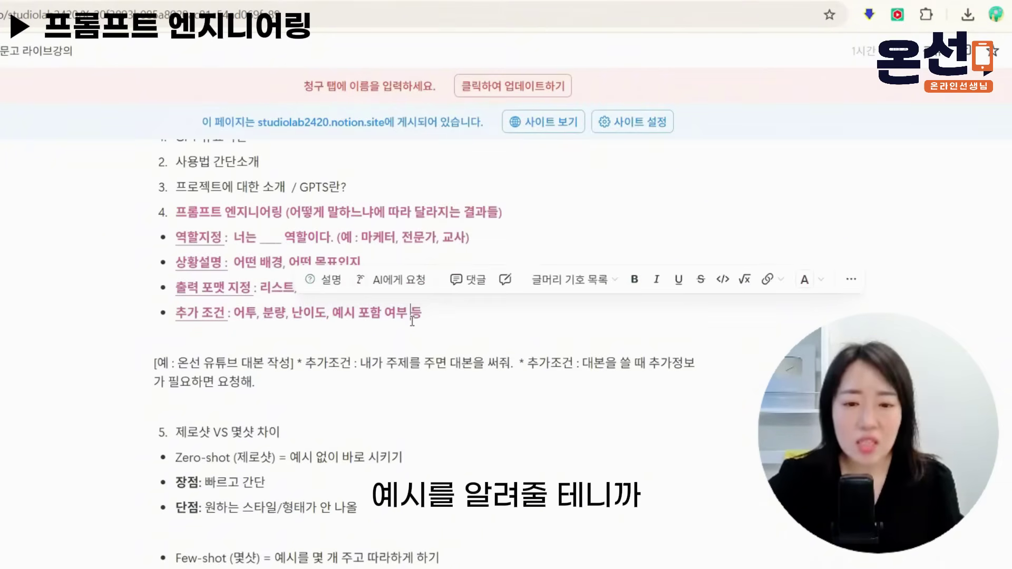
pyautogui.moveTo(425, 314); pyautogui.dragTo(335, 314)
pyautogui.click(335, 313)
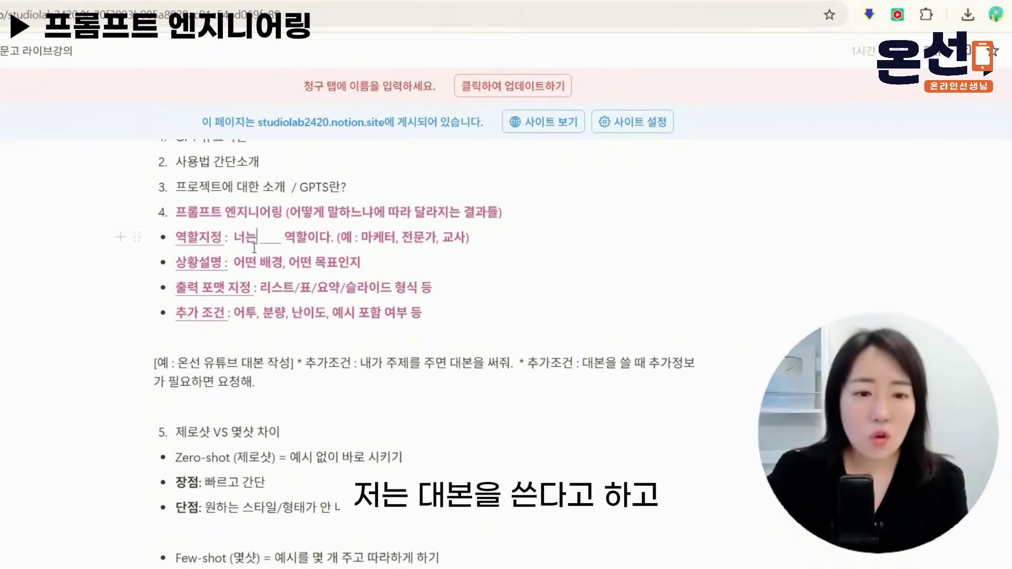
# Add blank lines around the YouTube script example, separating the 추가조건 text from the "[예 : 온선 유튜브 대본 작성]" heading.
pyautogui.click(195, 340)
pyautogui.click(220, 401)
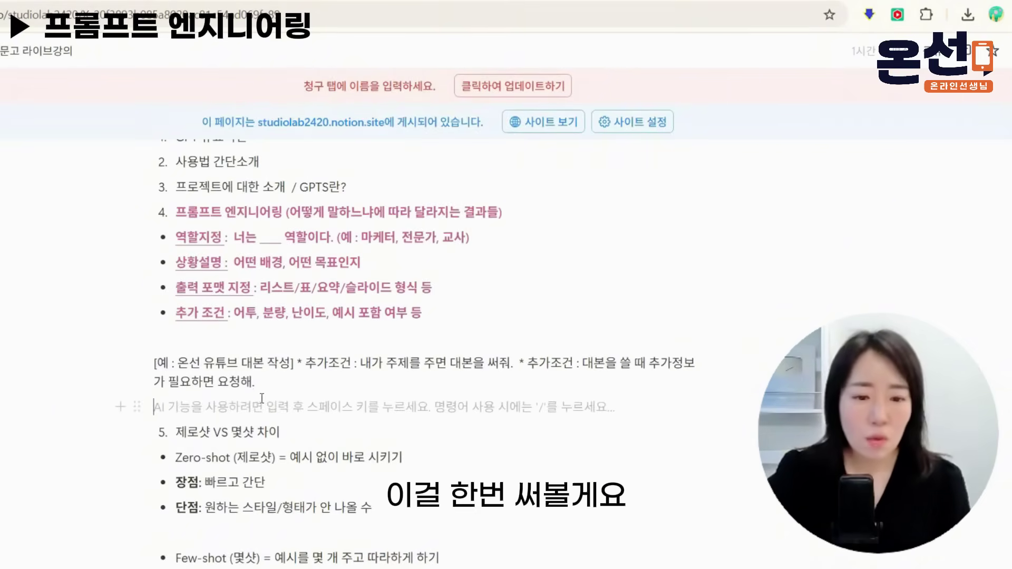
pyautogui.press('Return')
pyautogui.press('Return')
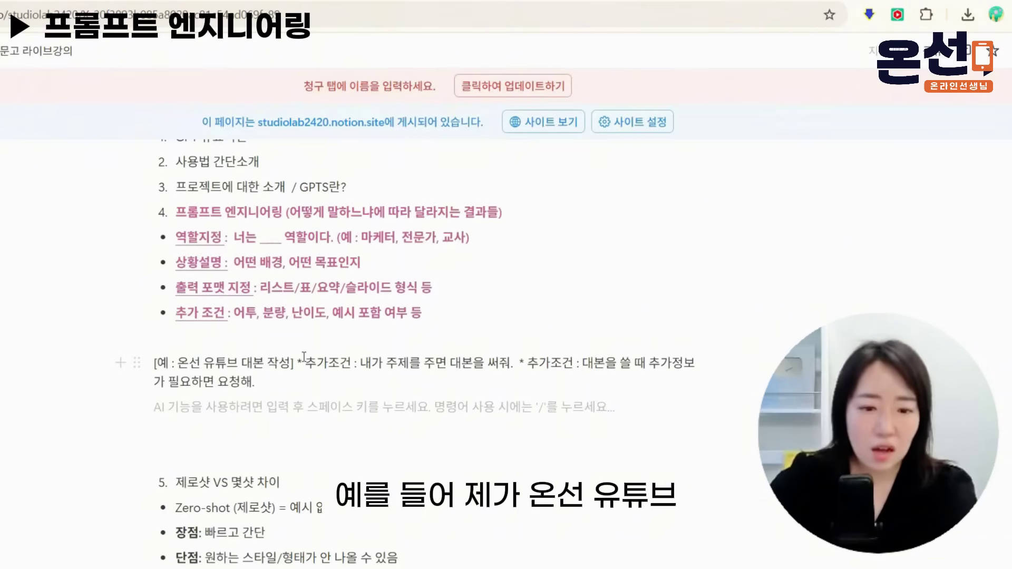
pyautogui.press('Return')
pyautogui.press('Return')
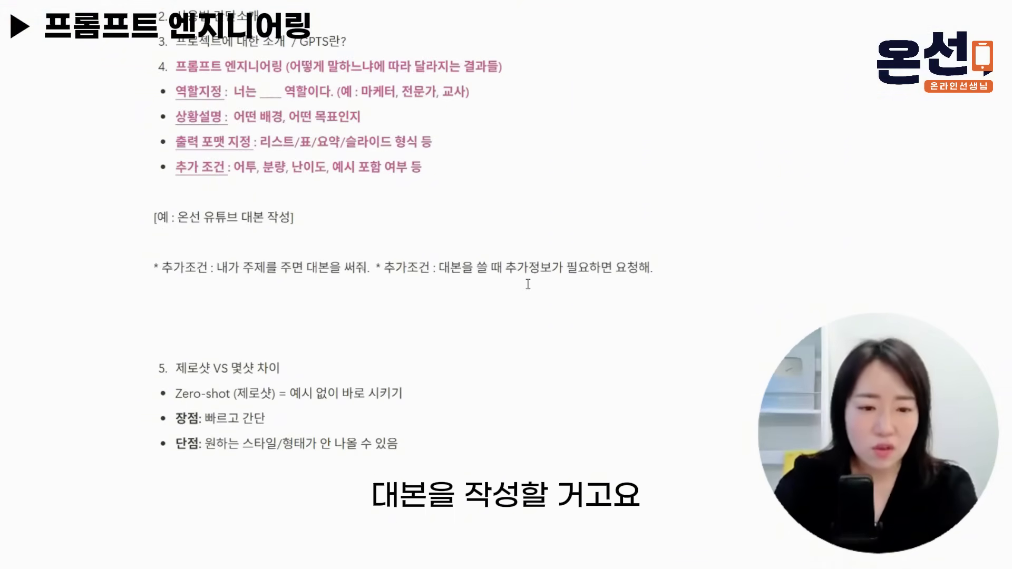
# Start the example prompt on a new line above the 추가조건 text with "너는 17만 정보성 유튜버 온선".
pyautogui.press('Up')
pyautogui.press('Return')
pyautogui.write('너는 ')
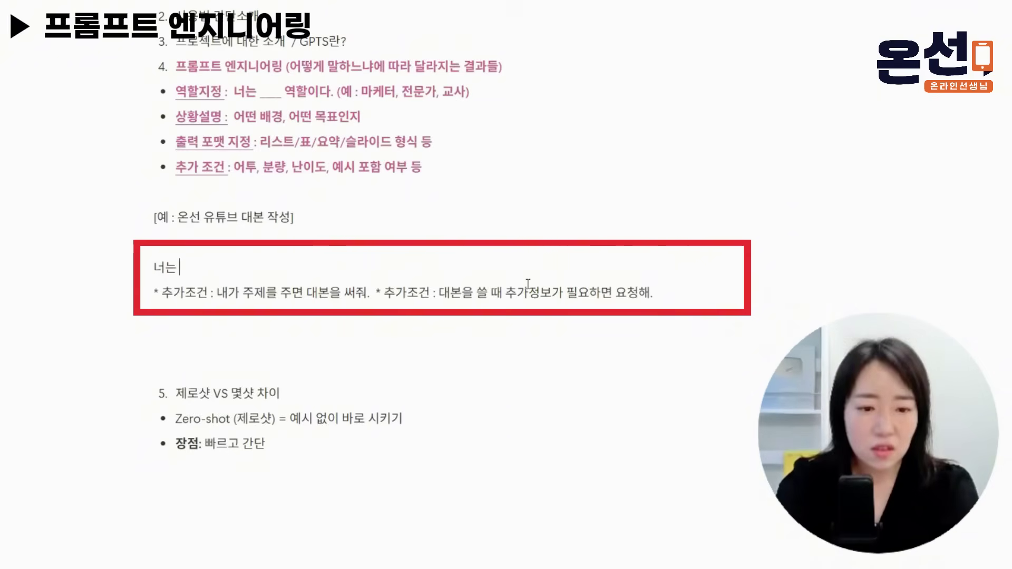
pyautogui.write('17만 정보성 유튜')
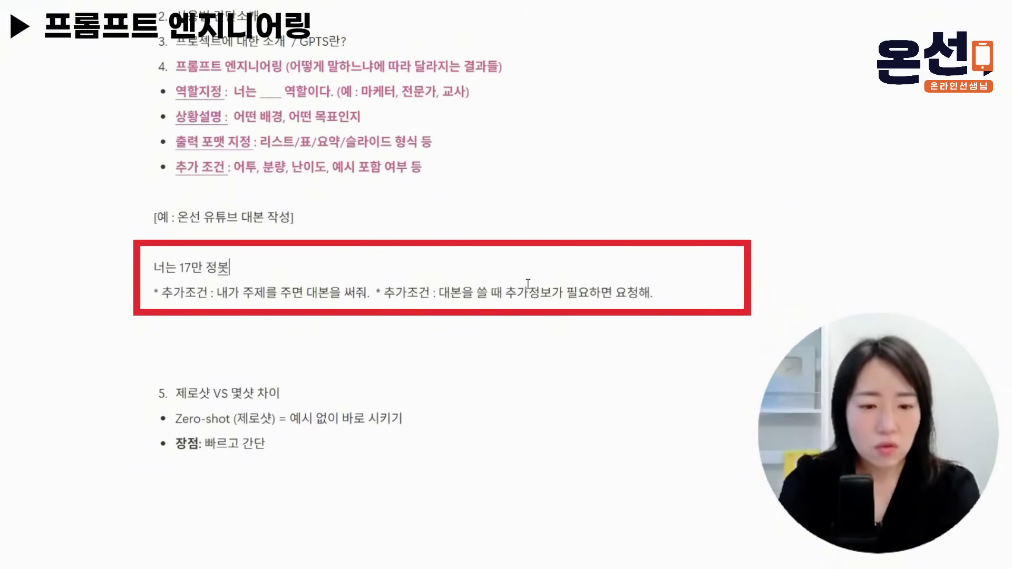
pyautogui.write('버 온스')
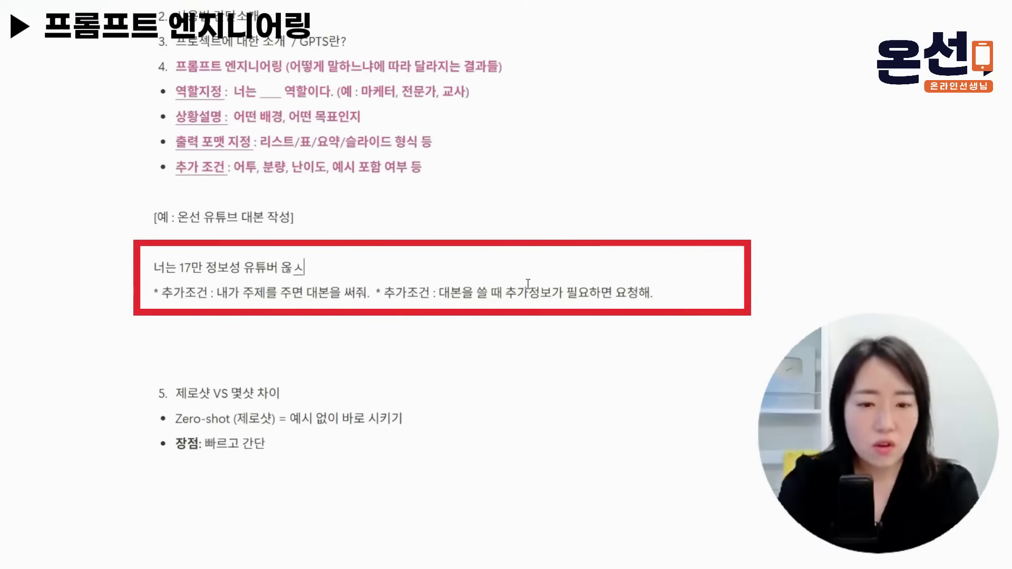
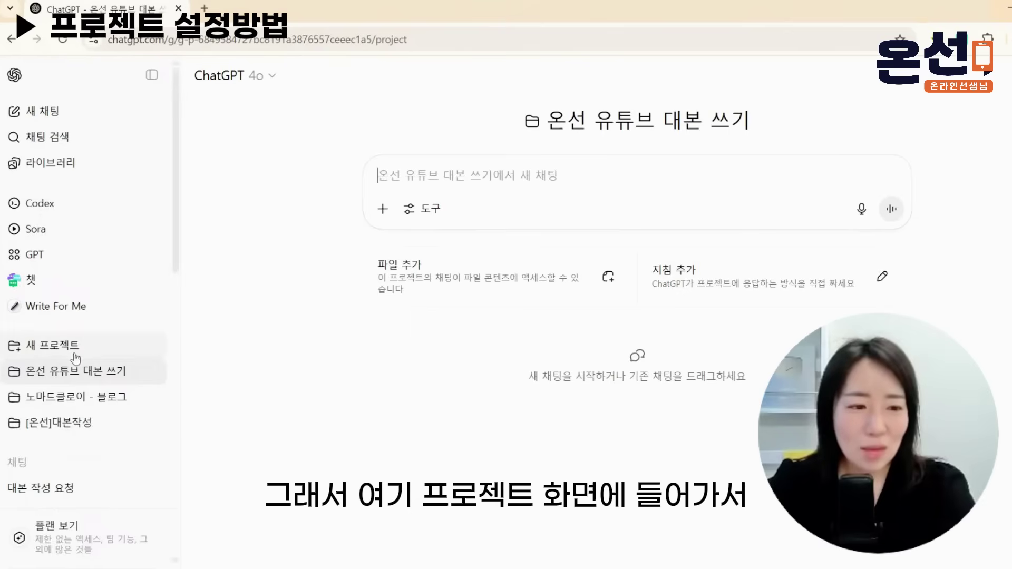
# In ChatGPT, look at the naming dialog for a new project and close it without creating one.
pyautogui.click(71, 346)
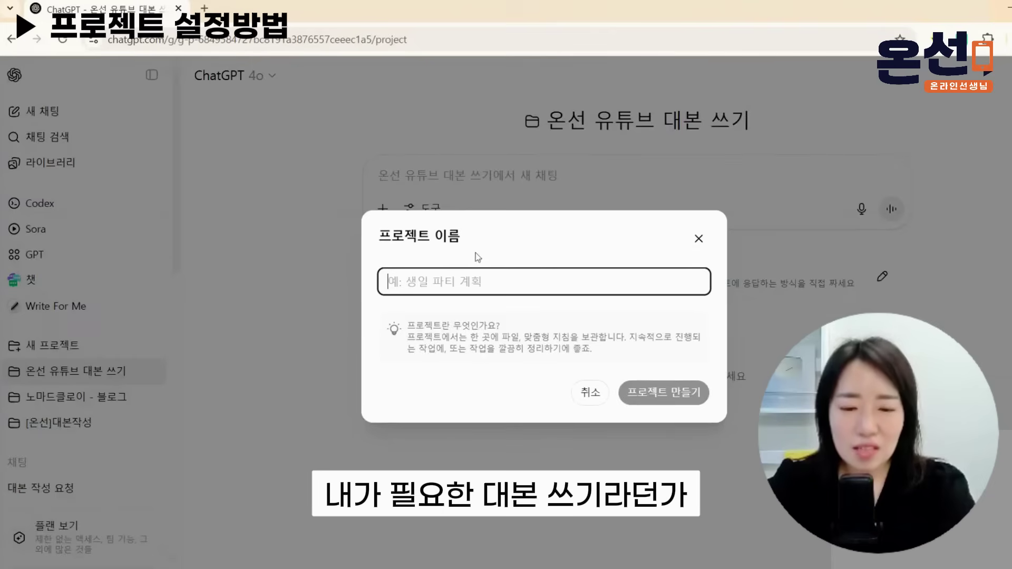
pyautogui.click(698, 239)
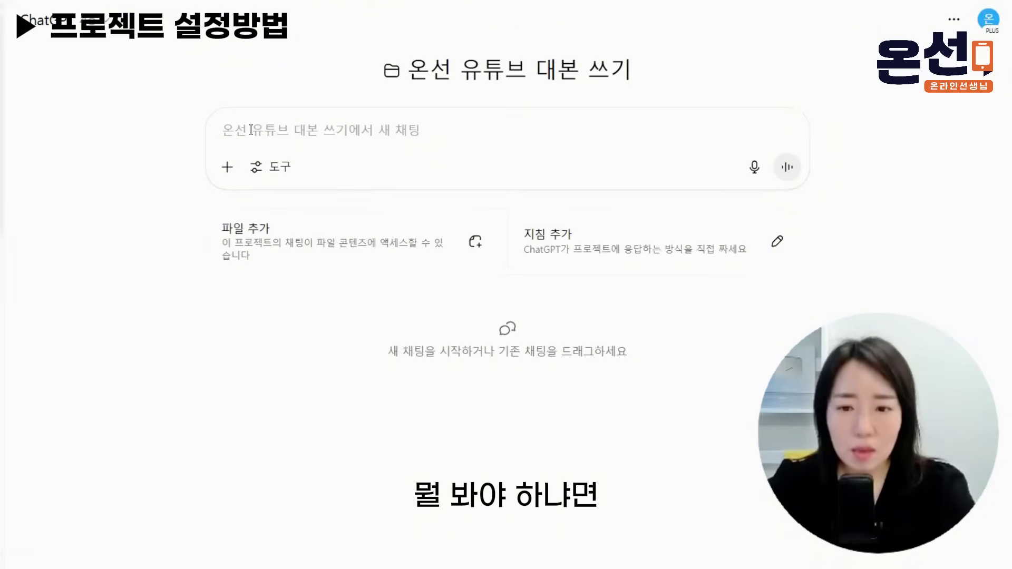
# Copy the prepared script-writing prompt, from "너는 17만 정보성 유튜버 온선이야." to "추가정보가 필요하면 요청해.", into the instructions of the "온선 유튜브 대본 쓰기" project.
pyautogui.click(638, 255)
pyautogui.moveTo(257, 149); pyautogui.dragTo(708, 138)
pyautogui.click(724, 173)
pyautogui.click(614, 259)
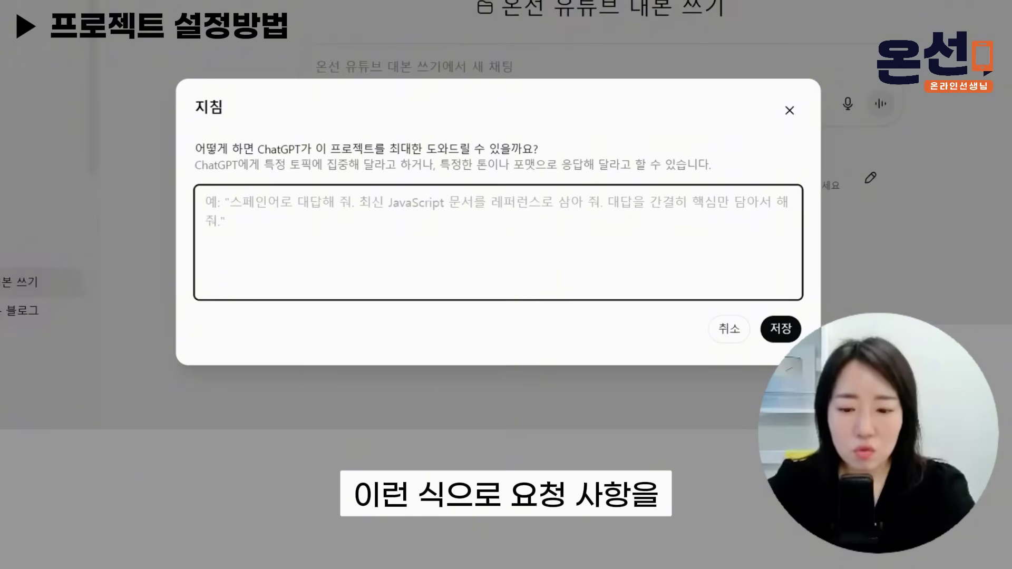
pyautogui.hotkey('alt', 'Tab')
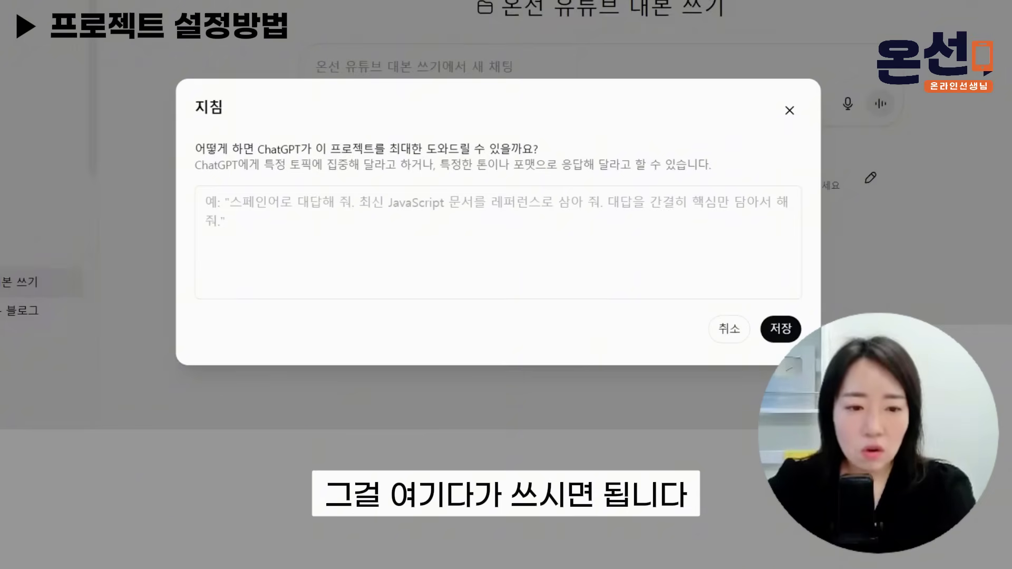
pyautogui.click(339, 227)
pyautogui.write('너는 17만 정보성 유튜버 온선이야. 온선은 어려운 ai 툴이나 온라인 앱, 사이트를 쉽게 설명해주는 채널이야. 지금부터 유튜브 채널에 올라갈 대본을 써줘. 내가 주제를 주면 대본을 써줘.  대본은 바로 읽을 수 있도록 써줘. 말투는 예시를 참고해주고, 분량은 1천자야. 대본을 쓸 때 추가정보가 필요하면 요청해.')
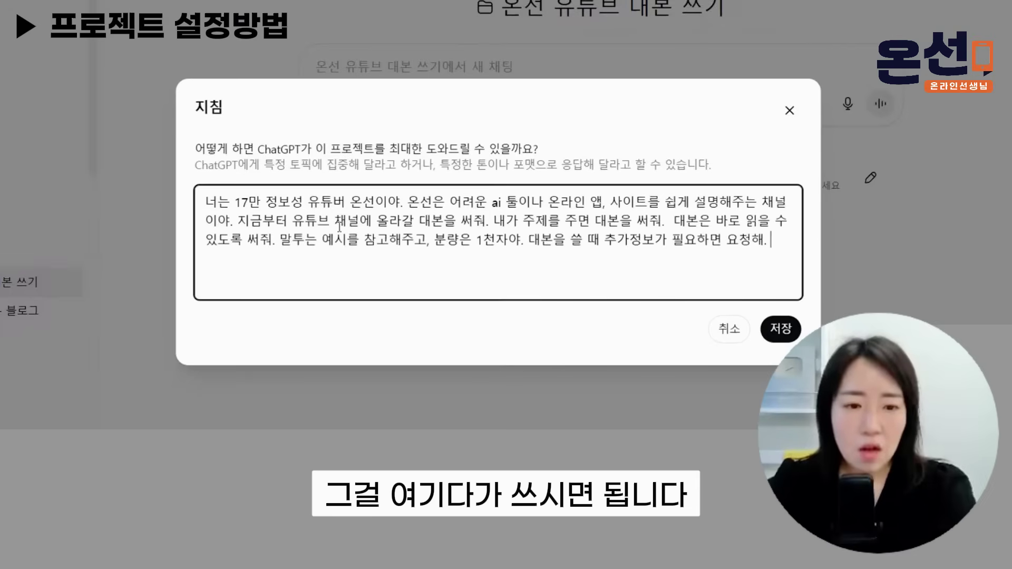
# Split the instructions into five lines, breaking before "온선은 어려운", "지금부터", "대본은 바로" and "대본을 쓸 때".
pyautogui.moveTo(266, 202); pyautogui.dragTo(407, 202)
pyautogui.click(407, 202)
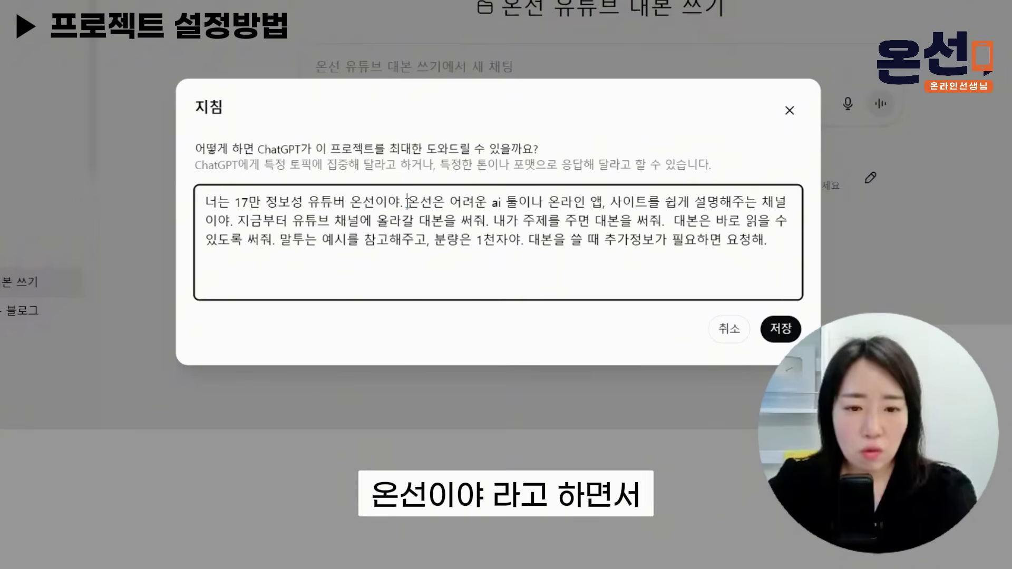
pyautogui.press('Return')
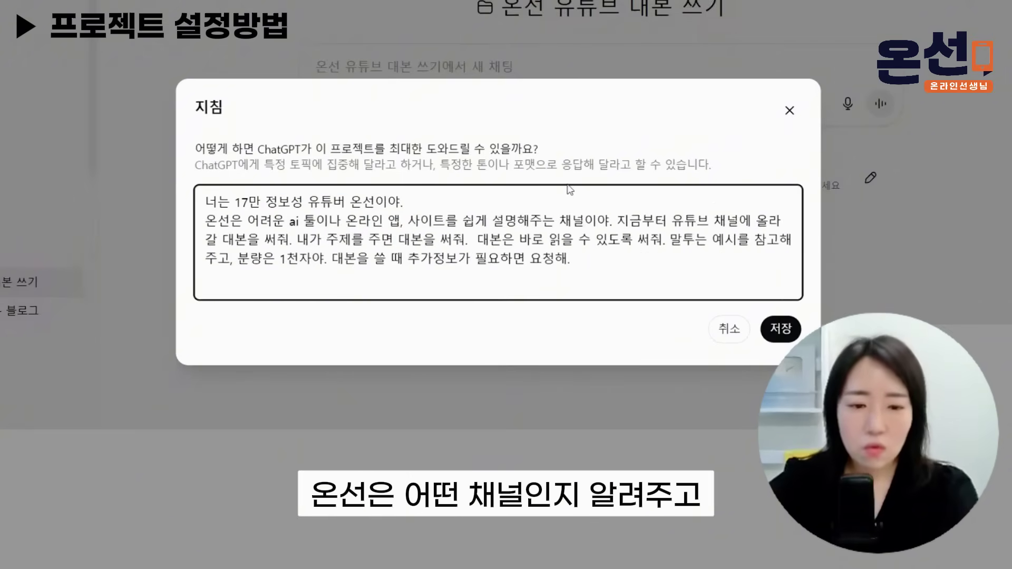
pyautogui.click(614, 220)
pyautogui.press('Return')
pyautogui.click(641, 242)
pyautogui.press('Return')
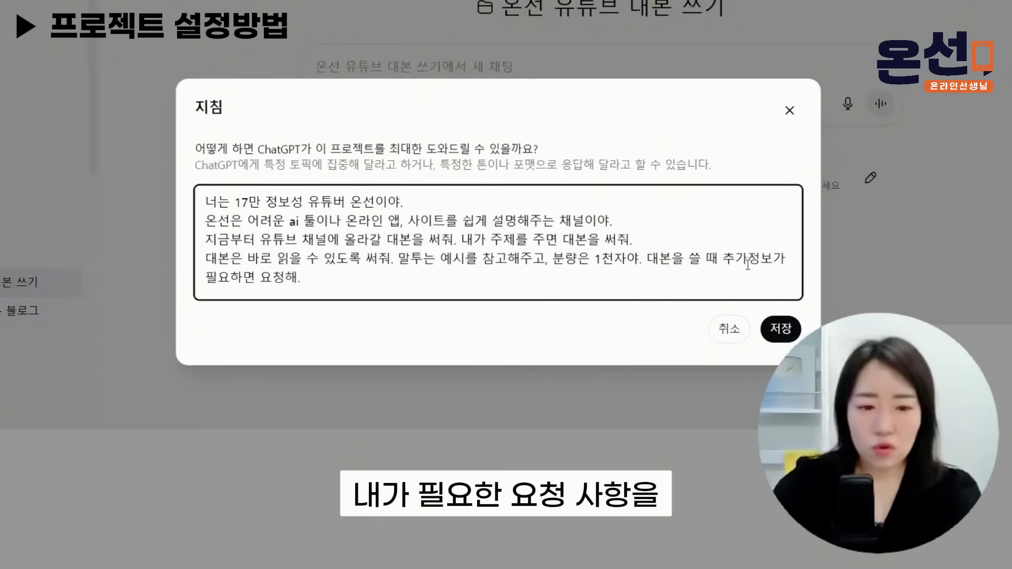
pyautogui.click(646, 258)
pyautogui.press('Return')
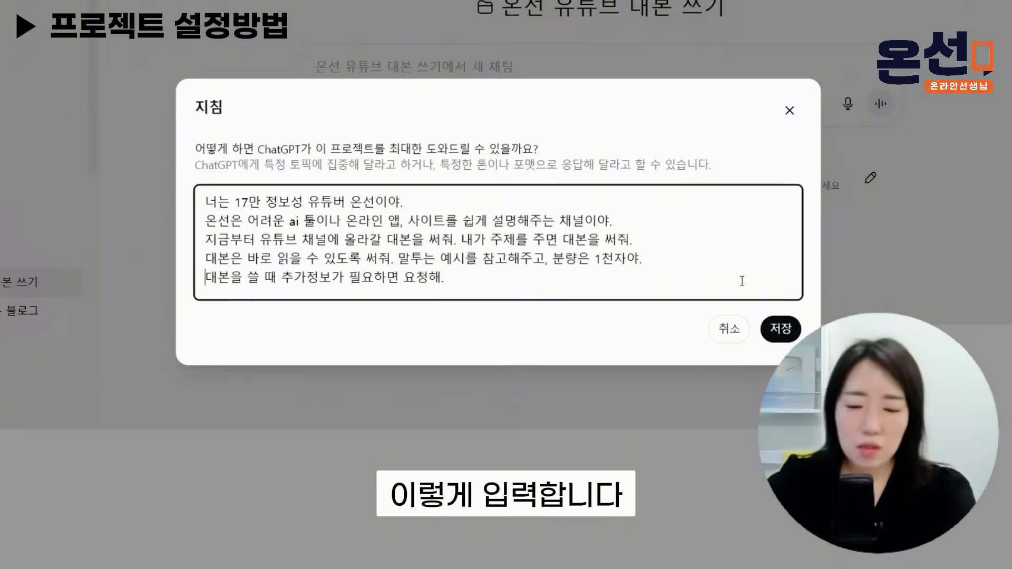
# Change the script length in the instructions to 4천자.
pyautogui.click(602, 259)
pyautogui.press('BackSpace')
pyautogui.write('4')
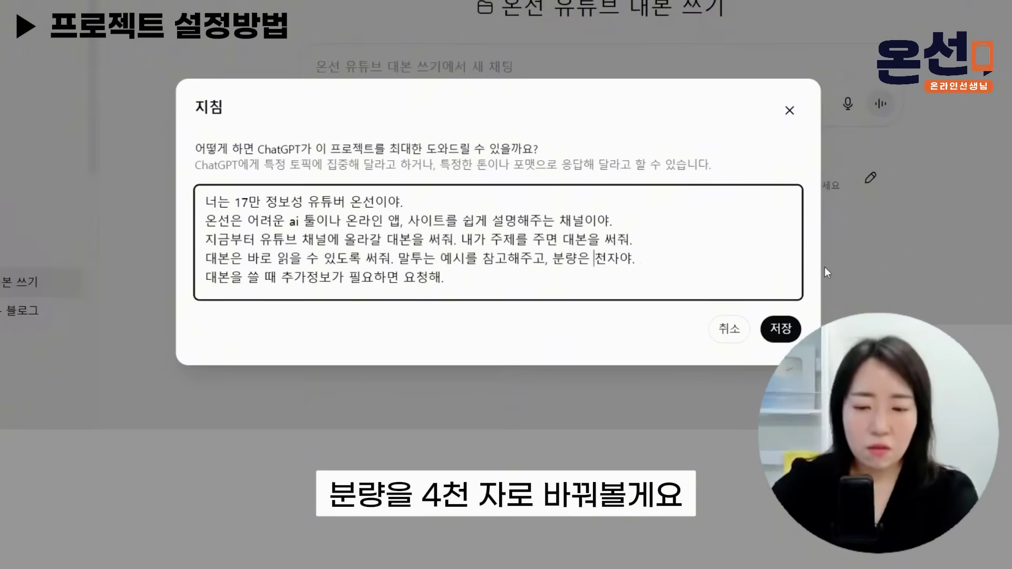
# Below the existing instructions, add an "[인트로]" section after a blank line, with the line "인트로는 300자분량".
pyautogui.press('Down')
pyautogui.press('Return')
pyautogui.press('Return')
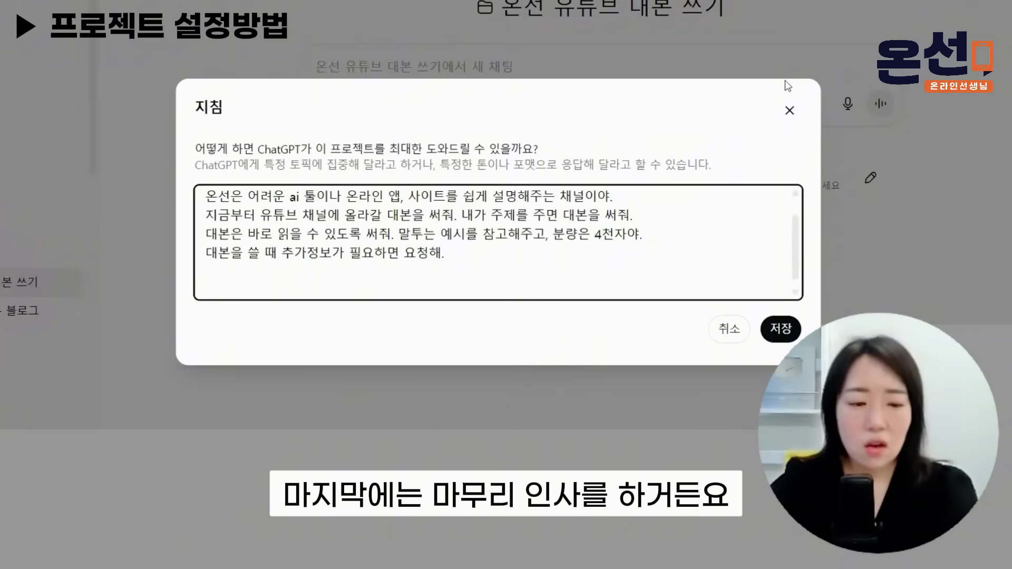
pyautogui.write('[인트')
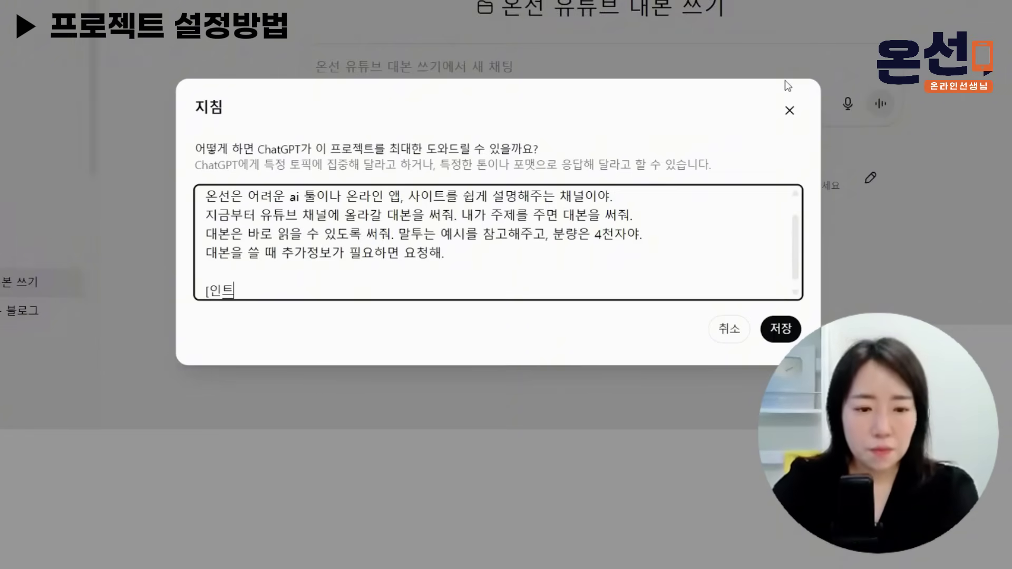
pyautogui.write('로]')
pyautogui.press('Return')
pyautogui.write('인트로는 300자분')
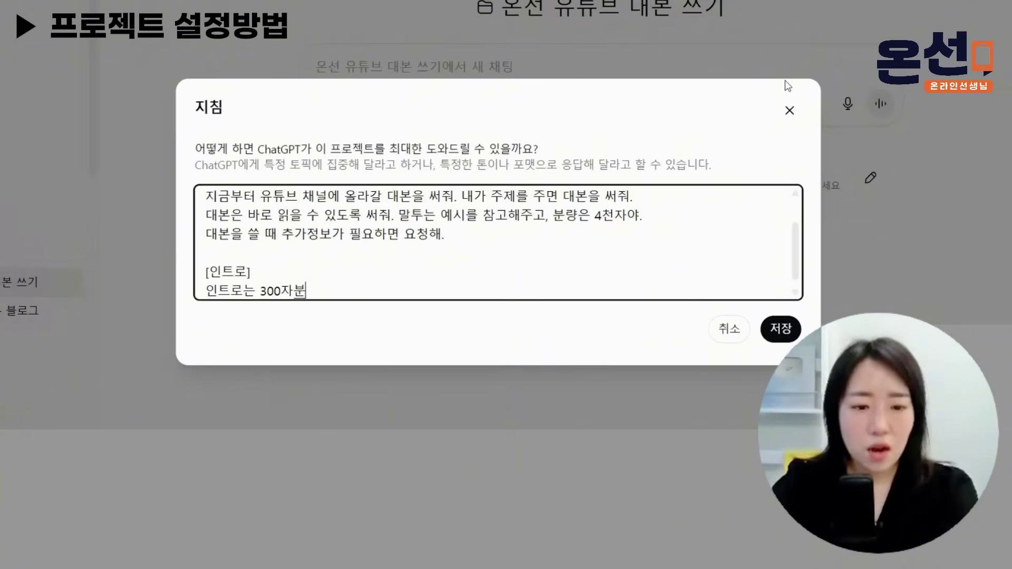
pyautogui.write('량')
pyautogui.press('Return')
# Add the line "예시를 참고해서 주제에 관심이 생기게끔 설득하는 역할을 해" to the [인트로] section and start a new line.
pyautogui.write('예시를 참고')
pyautogui.write('해서 주제')
pyautogui.write('에 관심이 ')
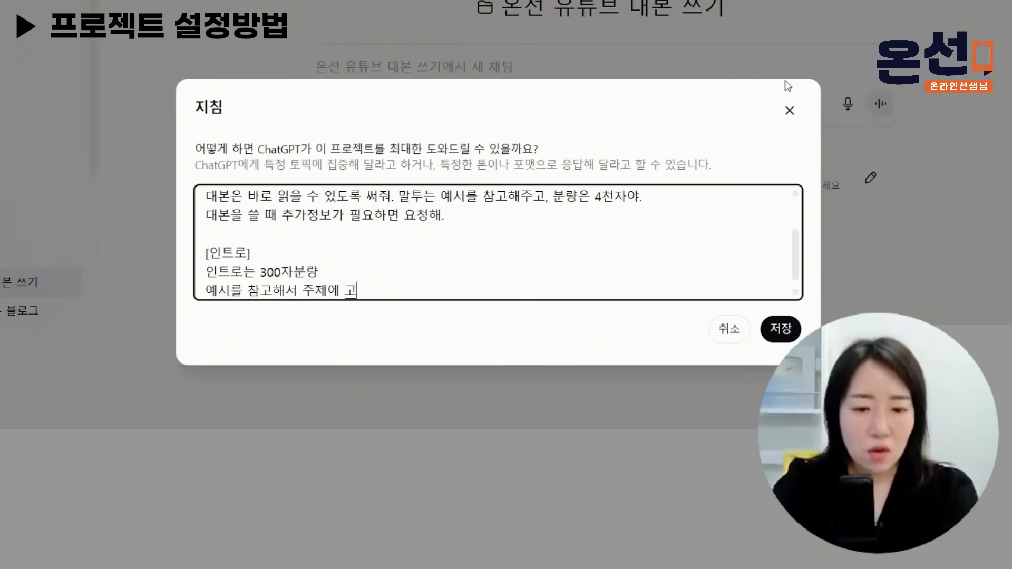
pyautogui.write('생기게끔 설득하')
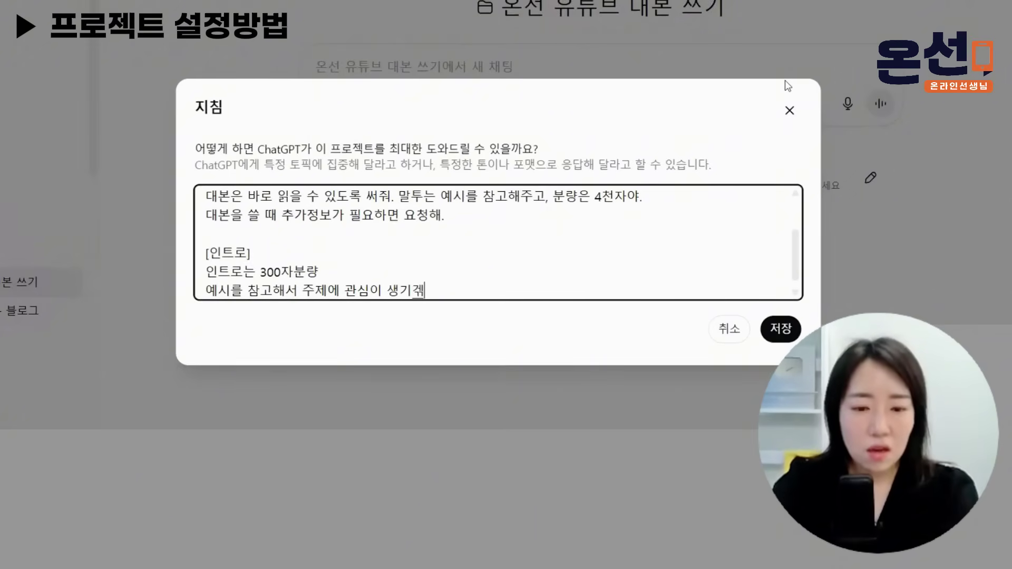
pyautogui.write('는 역할을 해')
pyautogui.press('Return')
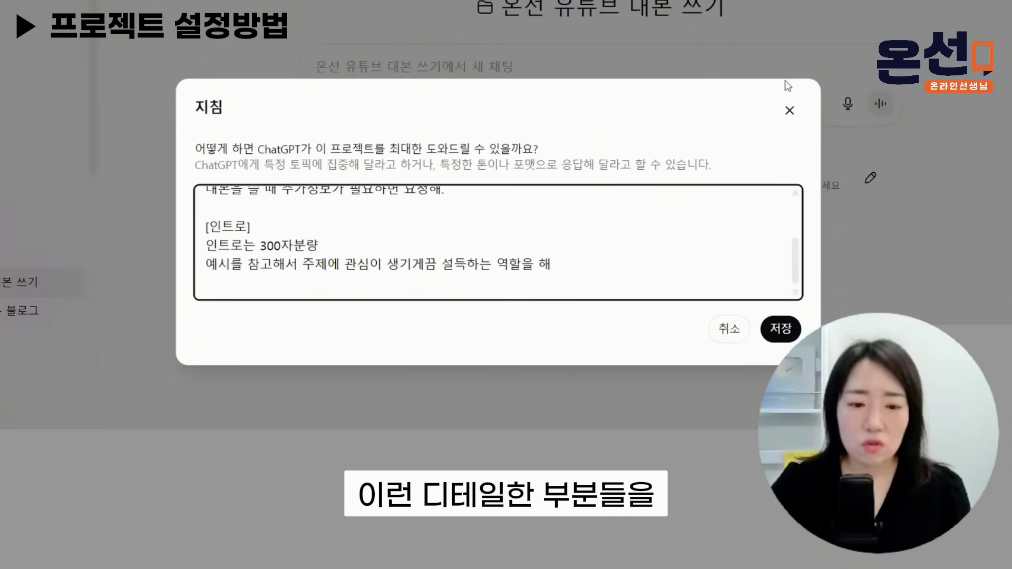
# Below the [인트로] section, add a "[본문]" section after a blank line, with the line "본문은 2400자 분량".
pyautogui.press('Return')
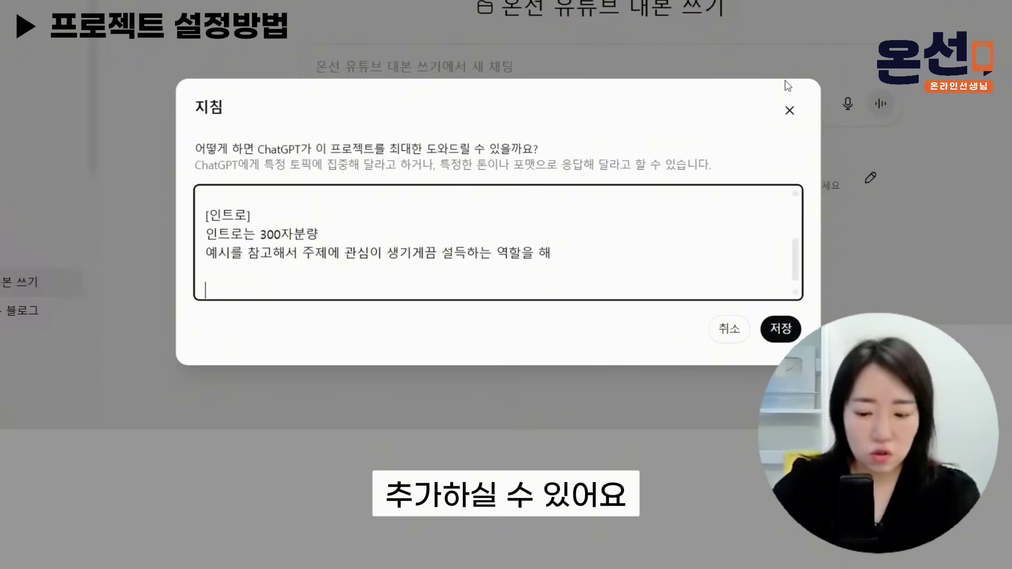
pyautogui.write('[본무')
pyautogui.write(']')
pyautogui.press('Return')
pyautogui.write('본문은 2400자 분ㄹ')
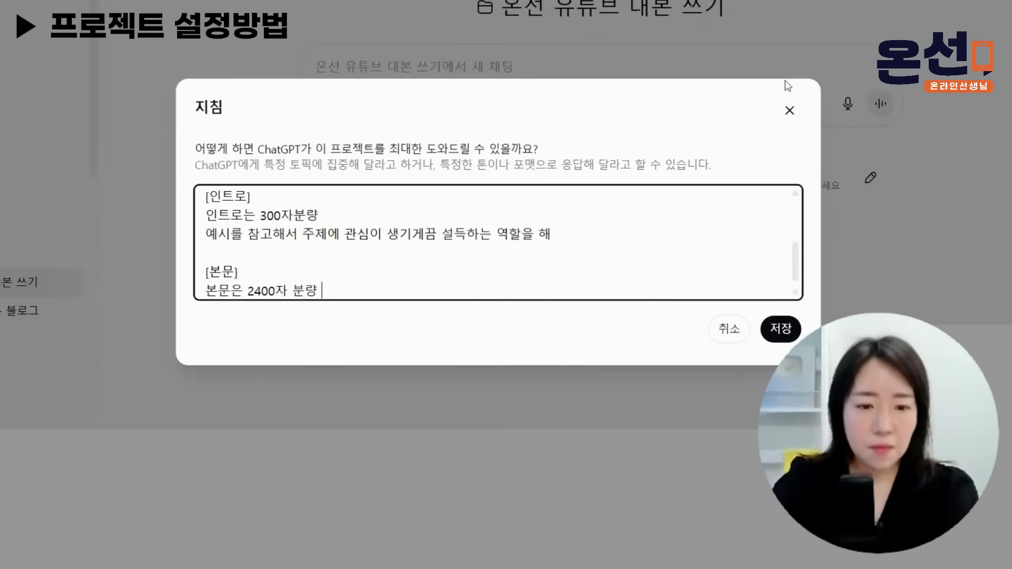
# Add the line "주제에 딱 맞는 정보와, 근거를 써줘. 필요하면 컴퓨터 화면으로 보여주면서 설명해" to the [본문] section.
pyautogui.press('Return')
pyautogui.write('주제에 딱 맞ㄴ')
pyautogui.write('는 정보와, 근걸')
pyautogui.write('를 써줘.')
pyautogui.write(' 필요하면 컴퓨터 ')
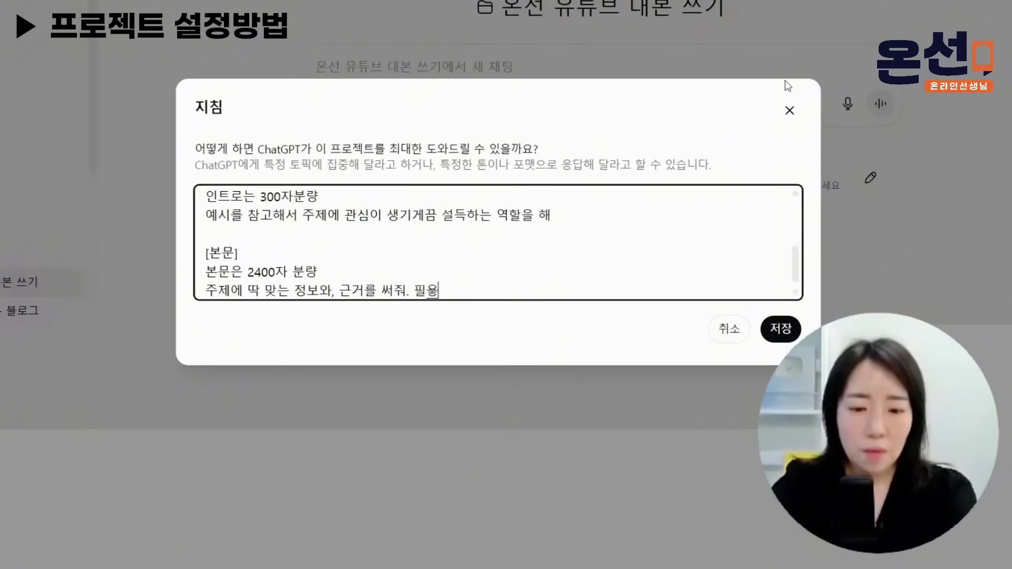
pyautogui.write('화면')
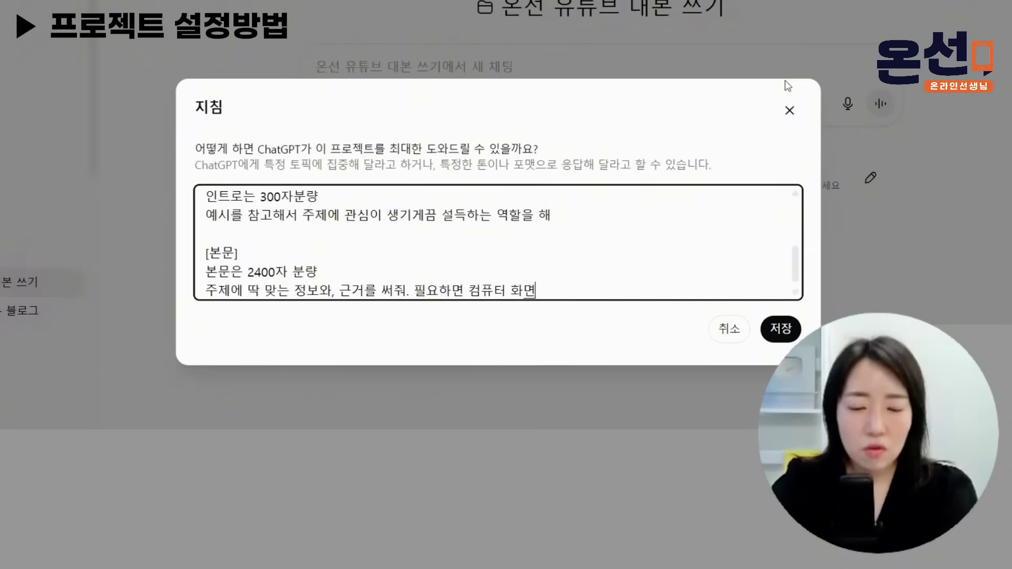
pyautogui.write('으로 보여주면서 설명해')
# After a blank line, add a "[결론]" section with the line "결론은 300자 분량".
pyautogui.press('Return')
pyautogui.press('Return')
pyautogui.write('[결론]')
pyautogui.press('Return')
pyautogui.write('결론은 300자 분량')
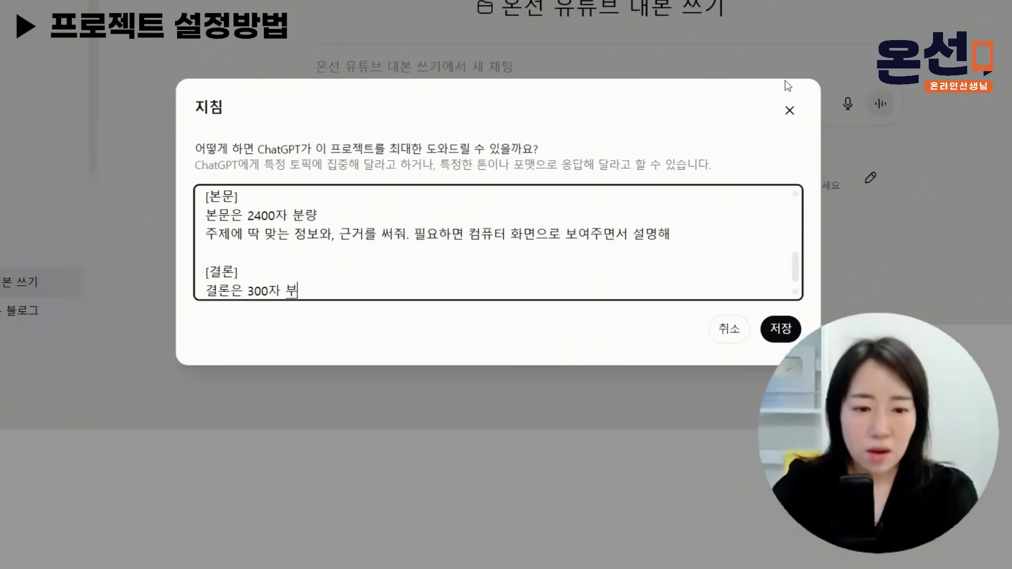
# Add the line "다음영상 예고를 해주고 구독 좋아요 요청해줘" to the [결론] section and start a new line.
pyautogui.press('Return')
pyautogui.write('다음영새상 예고를 해주고 구독 ㅈ')
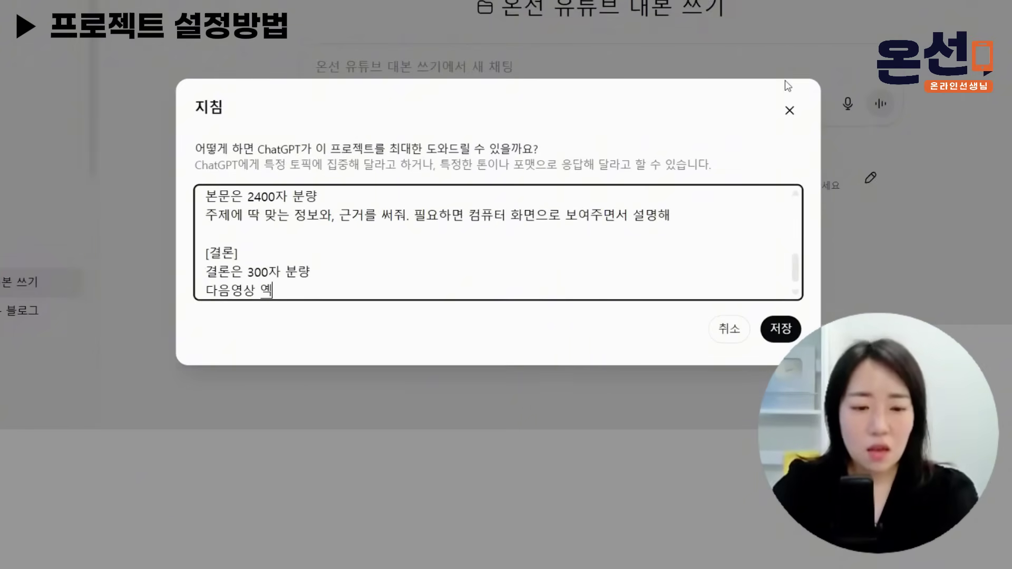
pyautogui.write('좋아요 요청해줘')
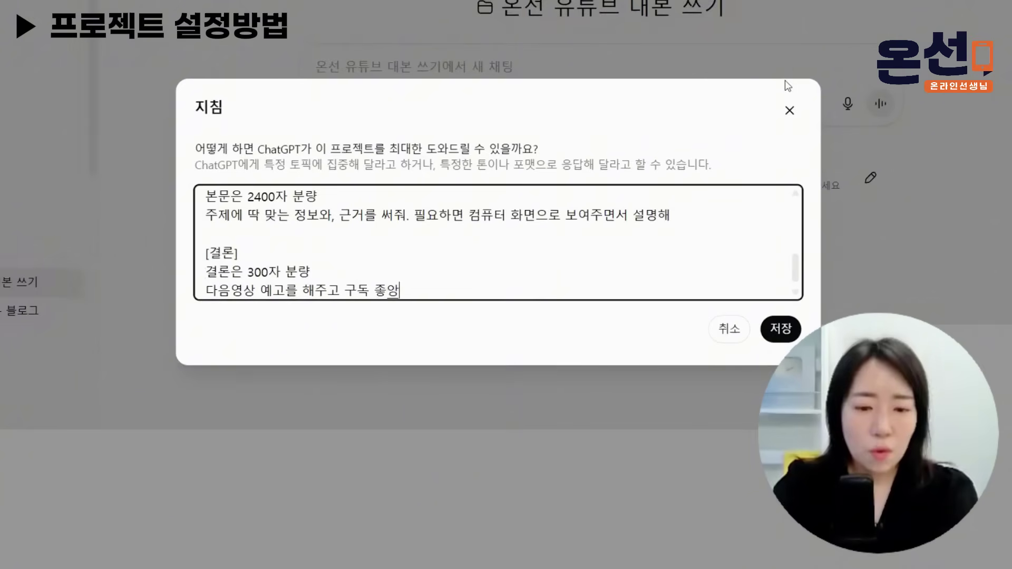
pyautogui.press('Return')
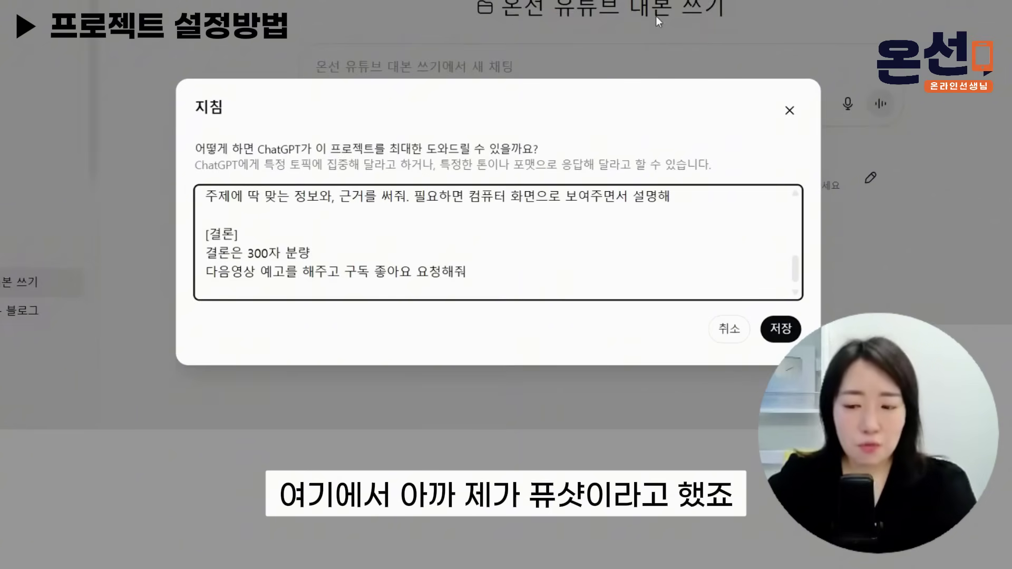
# Paste the copied 온선 intro example below the last line of the [인트로] section.
pyautogui.scroll(10, 314, 240)
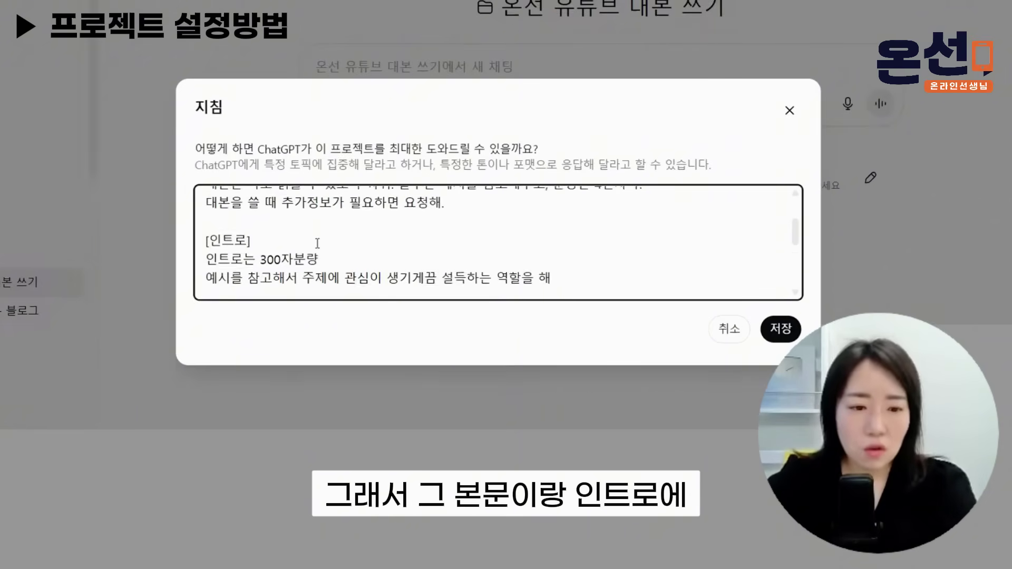
pyautogui.scroll(-5, 272, 254)
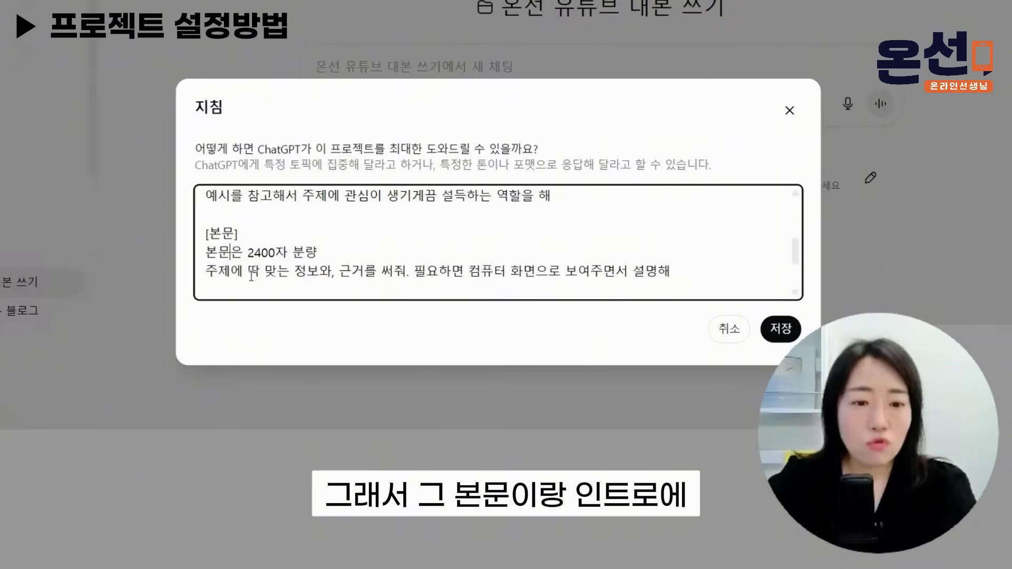
pyautogui.scroll(2, 250, 272)
pyautogui.scroll(-5, 257, 291)
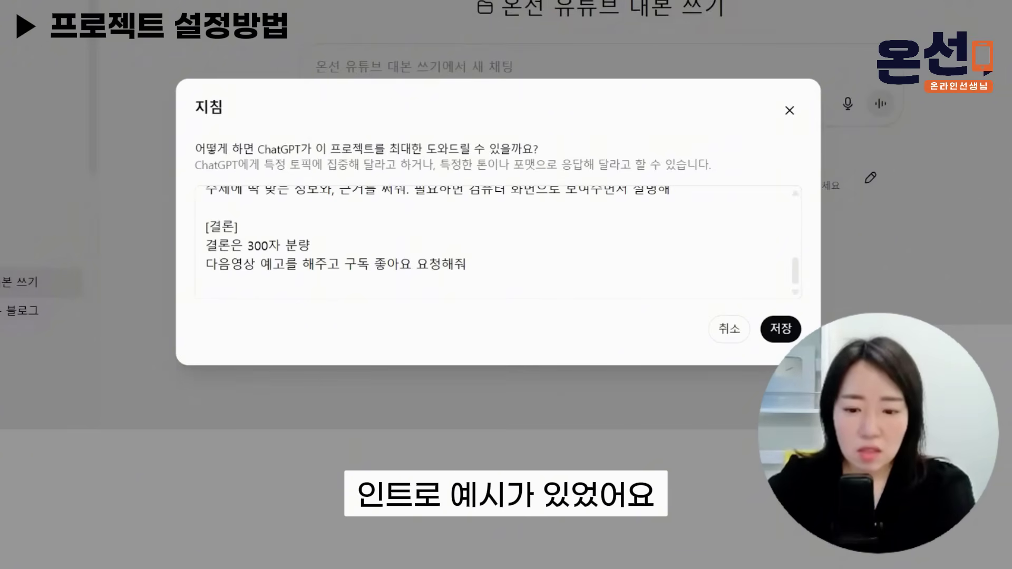
pyautogui.click(302, 284)
pyautogui.scroll(5, 301, 285)
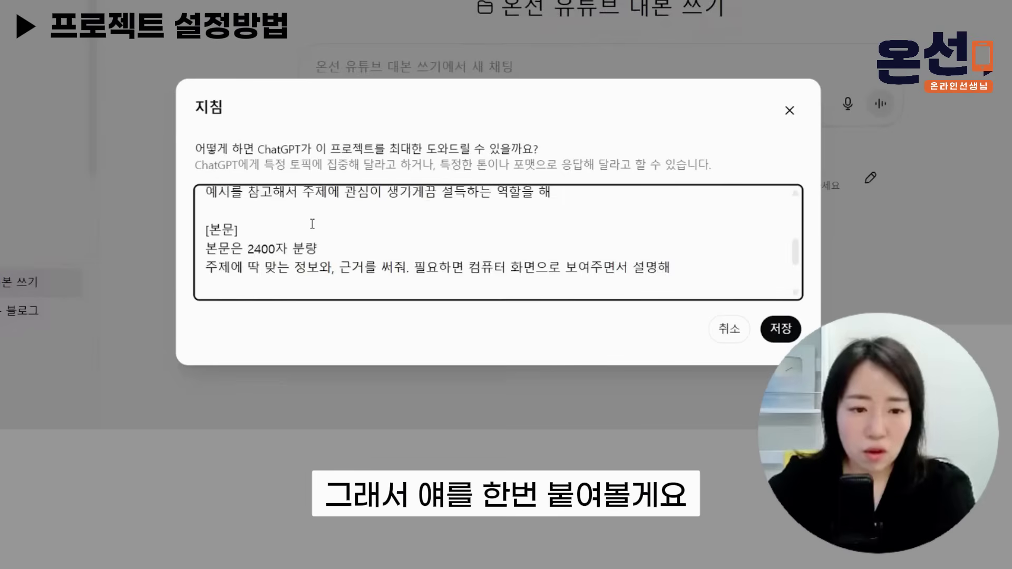
pyautogui.hotkey('ctrl', 'v')
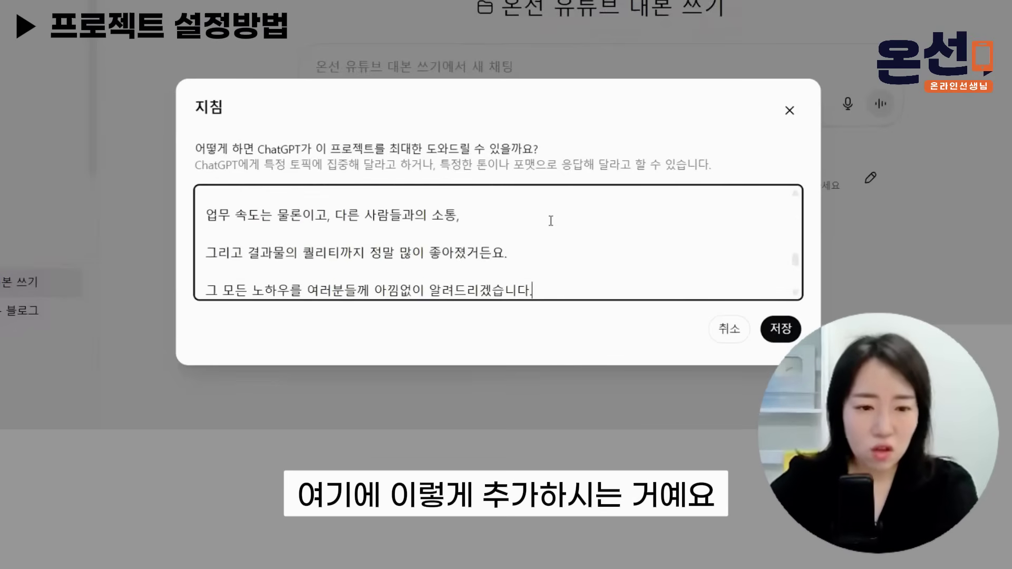
# Change the heading of the pasted intro example to "- 온선 인트로 예시".
pyautogui.scroll(-1, 551, 221)
pyautogui.scroll(10, 463, 220)
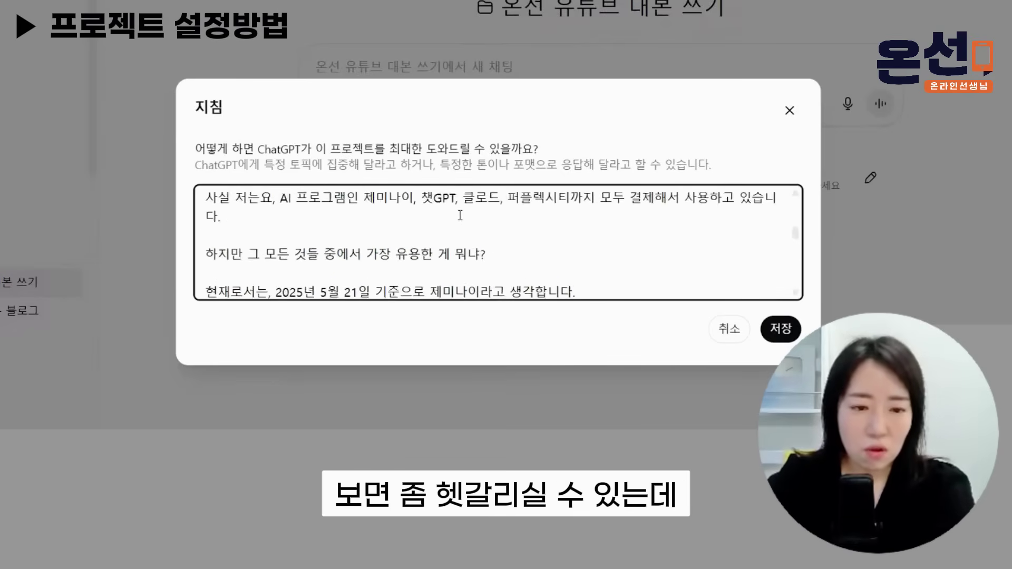
pyautogui.scroll(1, 462, 215)
pyautogui.moveTo(277, 203); pyautogui.dragTo(340, 272)
pyautogui.scroll(-3, 340, 271)
pyautogui.moveTo(206, 236); pyautogui.dragTo(219, 241)
pyautogui.click(220, 240)
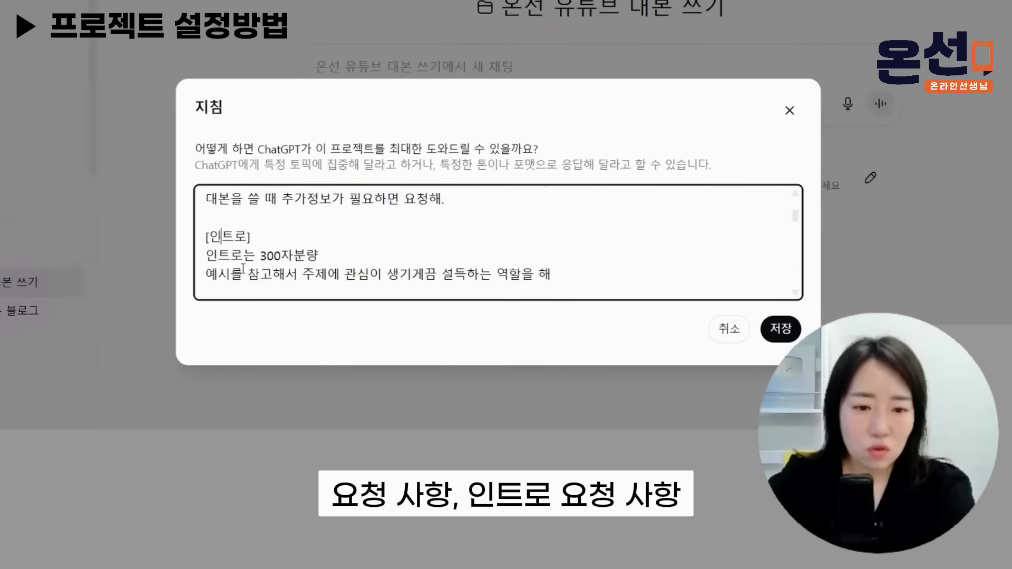
pyautogui.scroll(-3, 247, 266)
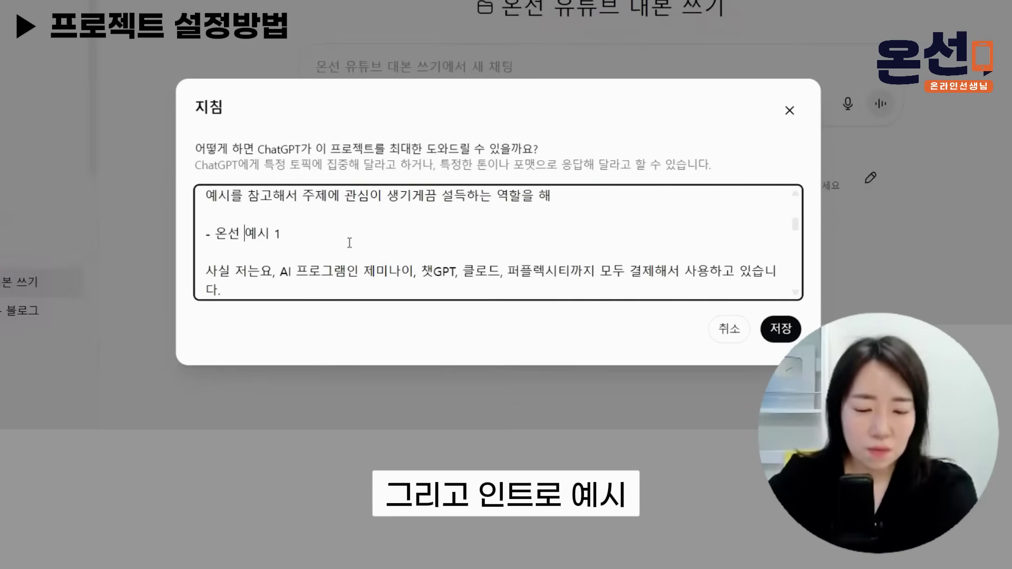
pyautogui.write('인트로')
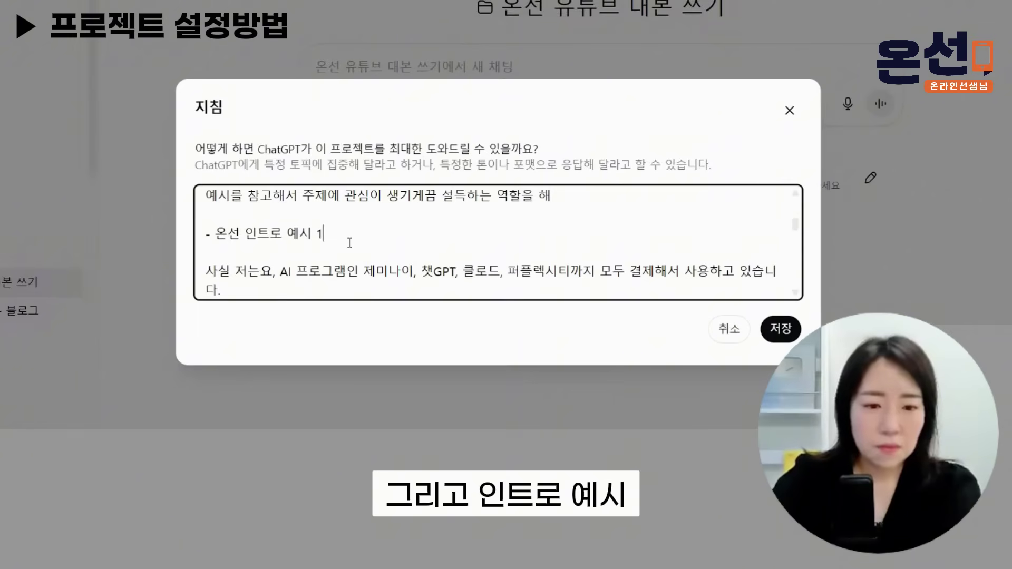
pyautogui.press('BackSpace')
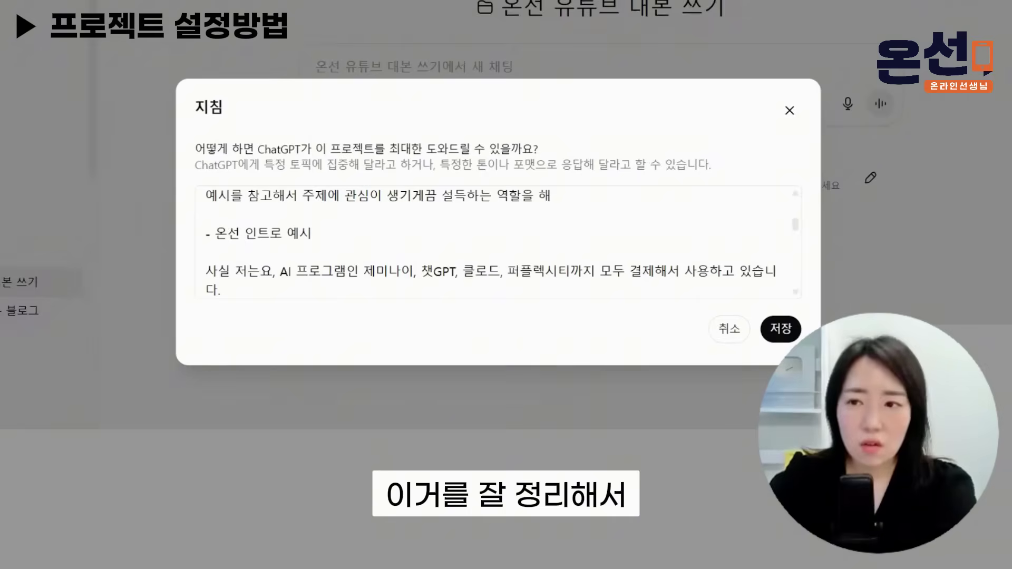
pyautogui.click(317, 233)
# At the end of the [본문] section, add a "본문 예시" heading and paste the sample body script about 제미나이 beneath it.
pyautogui.scroll(-15, 356, 232)
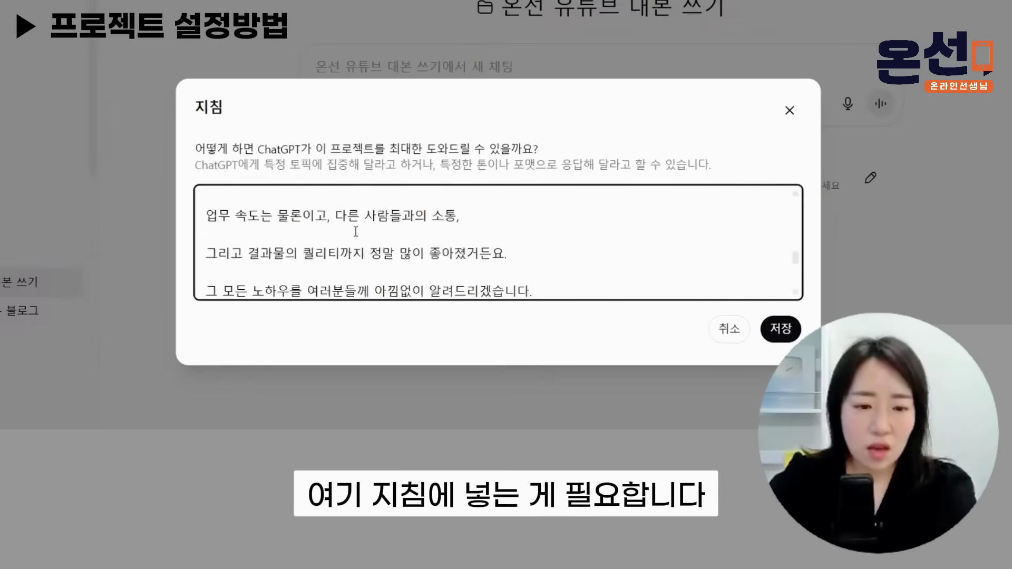
pyautogui.click(263, 210)
pyautogui.press('Return')
pyautogui.write('본문 예시')
pyautogui.press('Return')
pyautogui.write('바로 구글 서비스와의 연동인데요.  평소에 Gmail이나 구글 검색, 구글 드라이브, 구글 폼 같은 서비스 자주 사용하시죠?  이 모든 서비스와 제미나이는 완벽하게 연동되어 있습니다.')
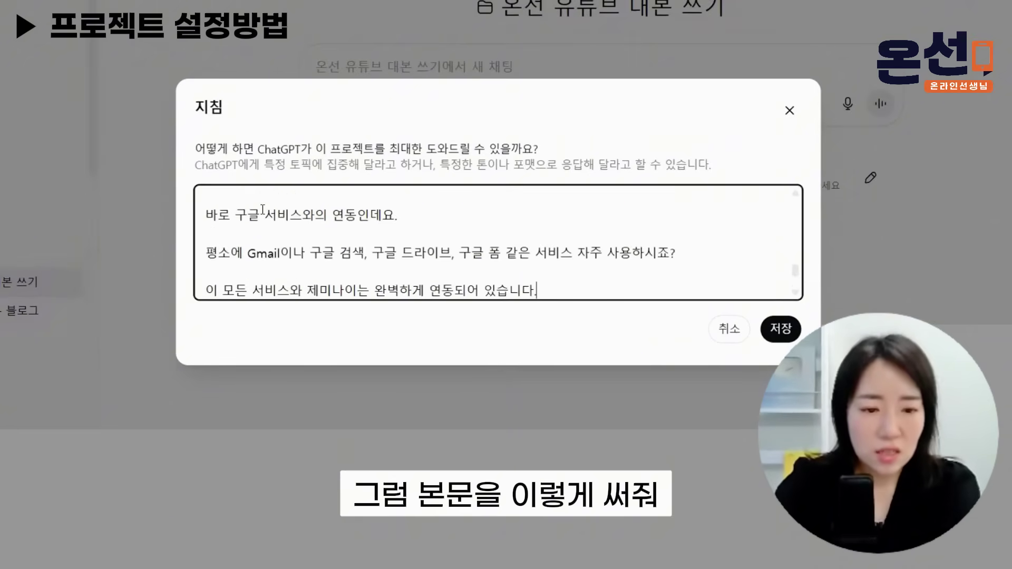
# Examine the opening line of the 본문 예시, particularly its "첫 번째로" phrasing.
pyautogui.scroll(-1, 263, 211)
pyautogui.scroll(4, 258, 226)
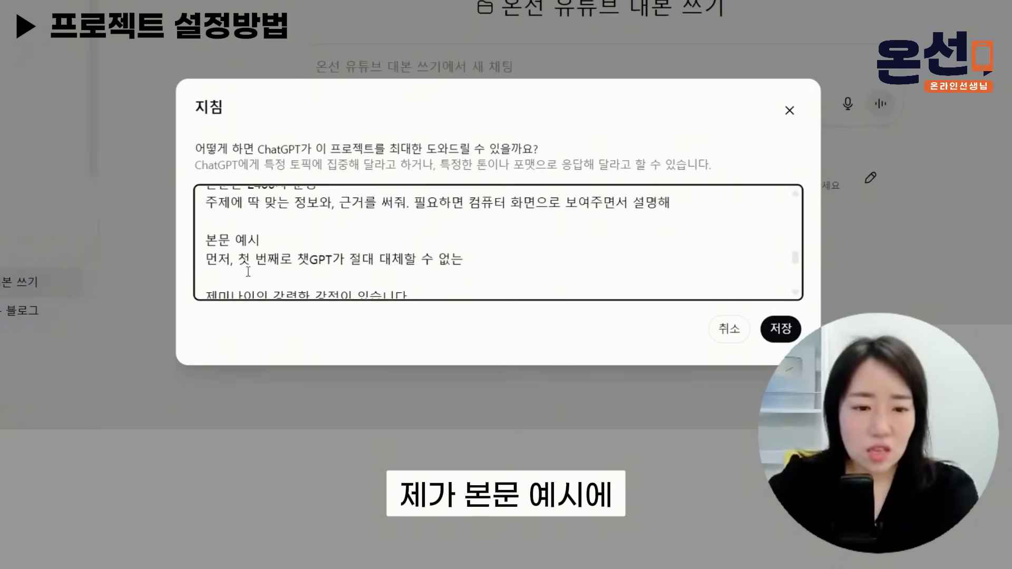
pyautogui.moveTo(207, 259); pyautogui.dragTo(369, 262)
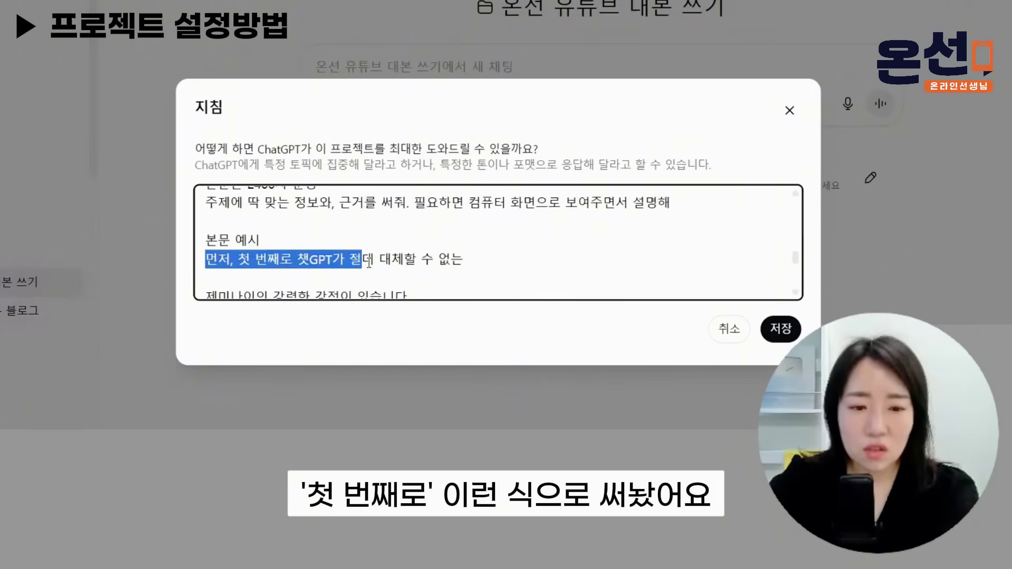
pyautogui.click(363, 261)
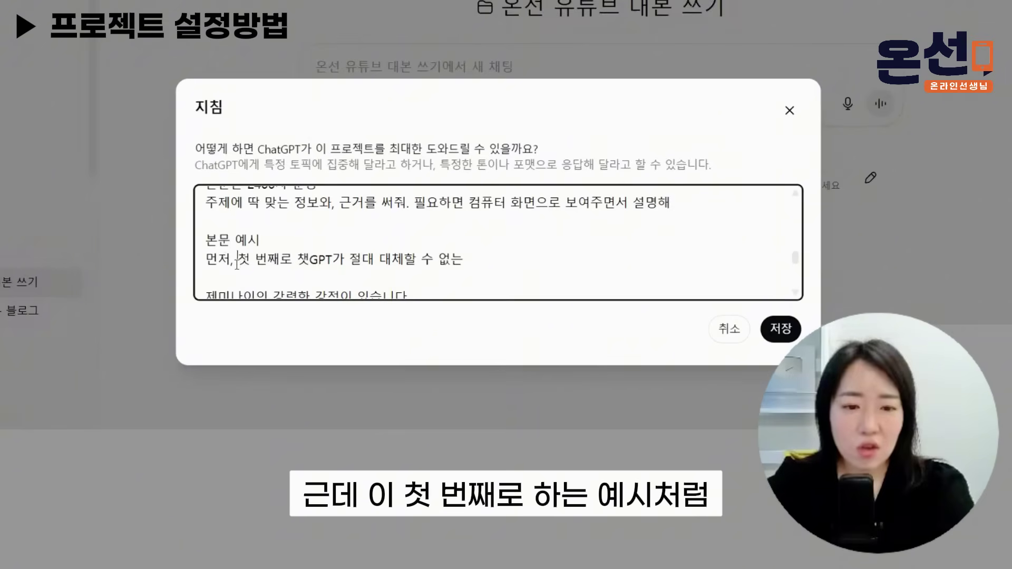
pyautogui.moveTo(237, 264); pyautogui.dragTo(298, 264)
pyautogui.click(298, 264)
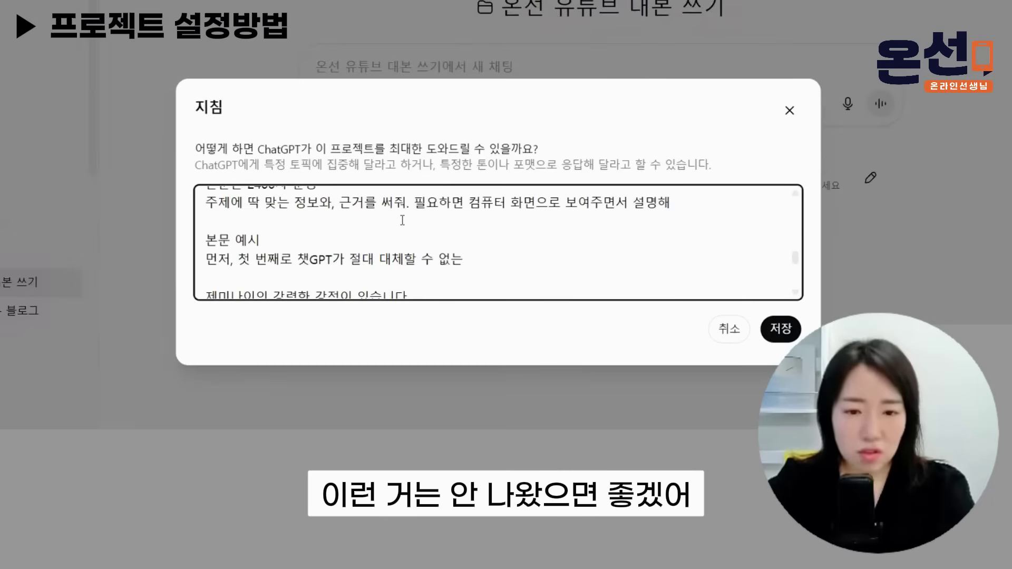
# Below the [결론] section, leave blank lines and add a dashed separator line followed by the heading "추가사항".
pyautogui.scroll(-5, 388, 236)
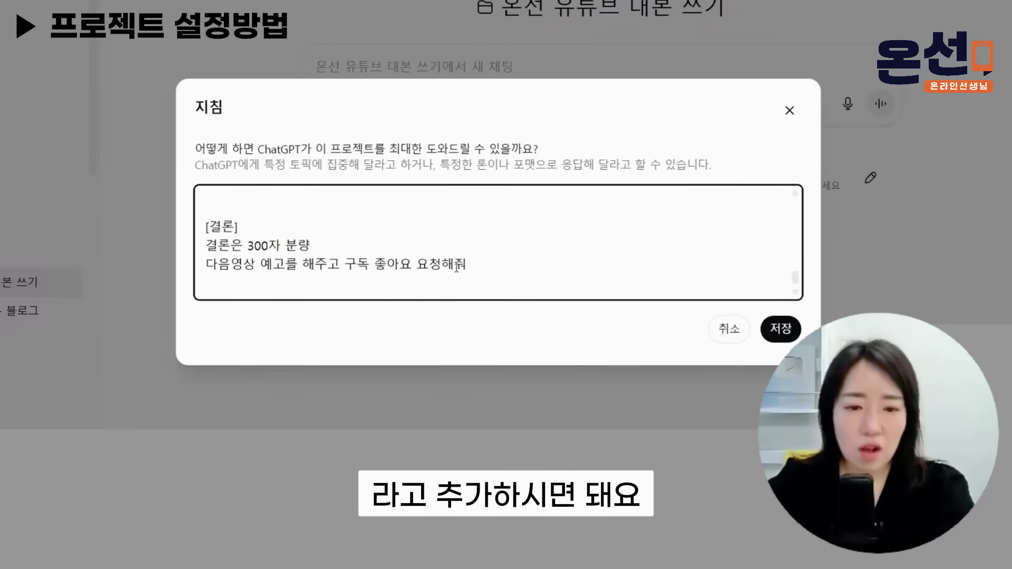
pyautogui.click(487, 257)
pyautogui.press('Return')
pyautogui.press('Return')
pyautogui.press('Return')
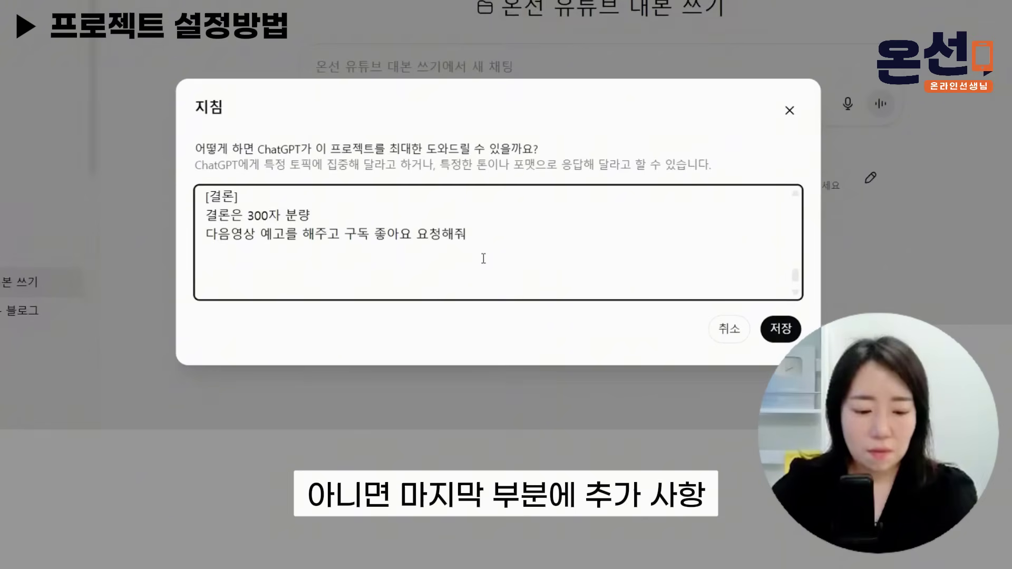
pyautogui.write('-------------------------------------------')
pyautogui.press('Return')
pyautogui.write('추가사항')
# Under 추가사항, add the item "1. 반드시 첫번째~ 두번째~ 로 설명해야 하는건 아니야".
pyautogui.press('Return')
pyautogui.write('1. 반드시 첫번째')
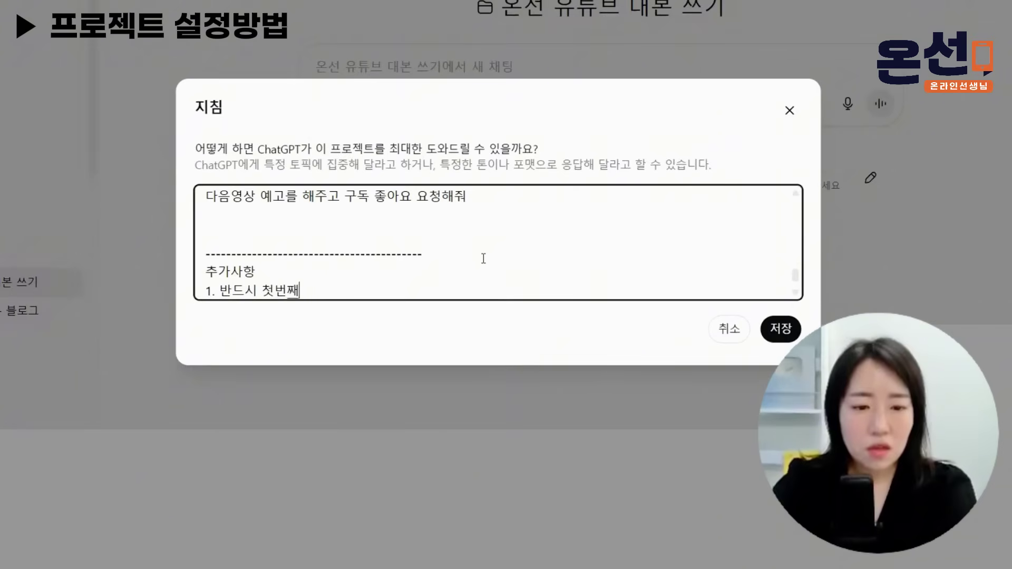
pyautogui.write('~ 두번째~ 로 설')
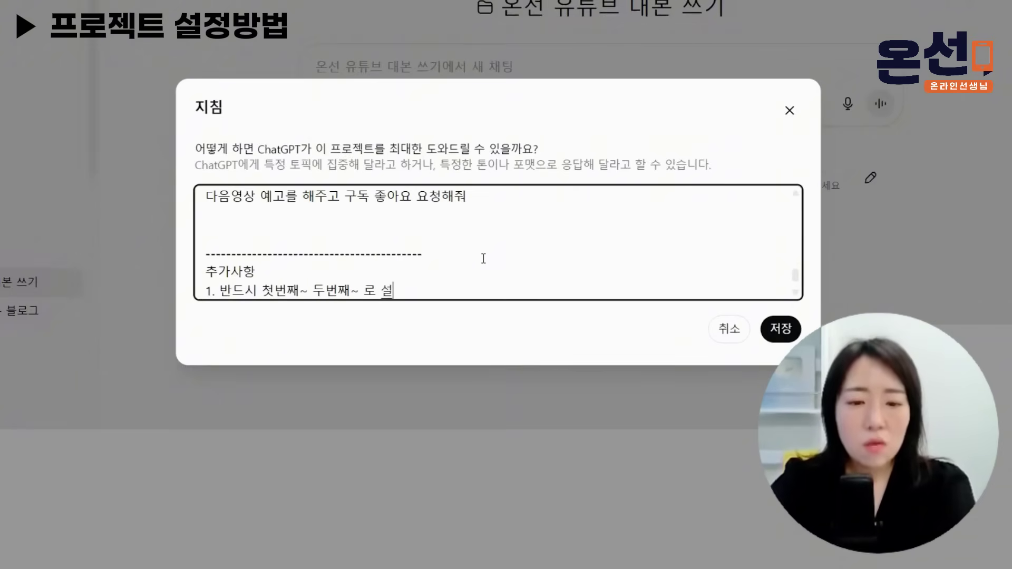
pyautogui.write('명해야 하는건 ㅇㅏ니야')
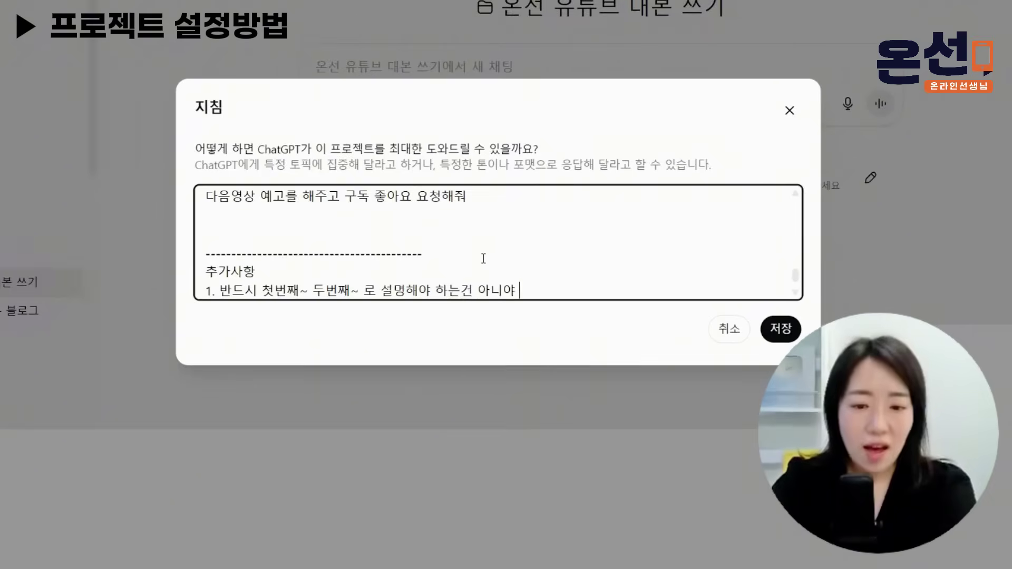
pyautogui.press('Return')
pyautogui.write('2.')
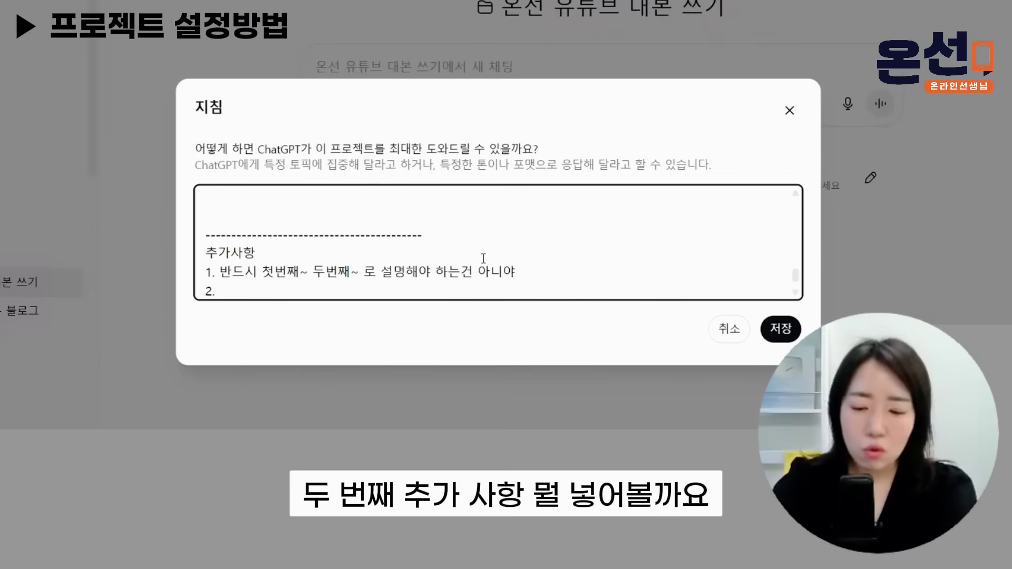
pyautogui.press('BackSpace')
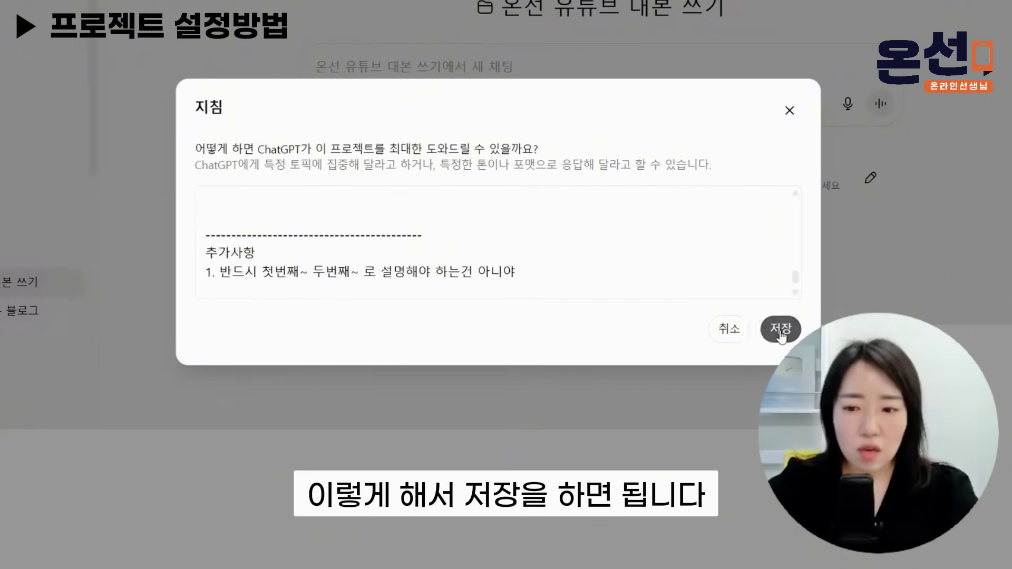
# Save the project instructions, and reopen the 온선 유튜브 대본 쓰기 project after going to a new chat.
pyautogui.click(781, 329)
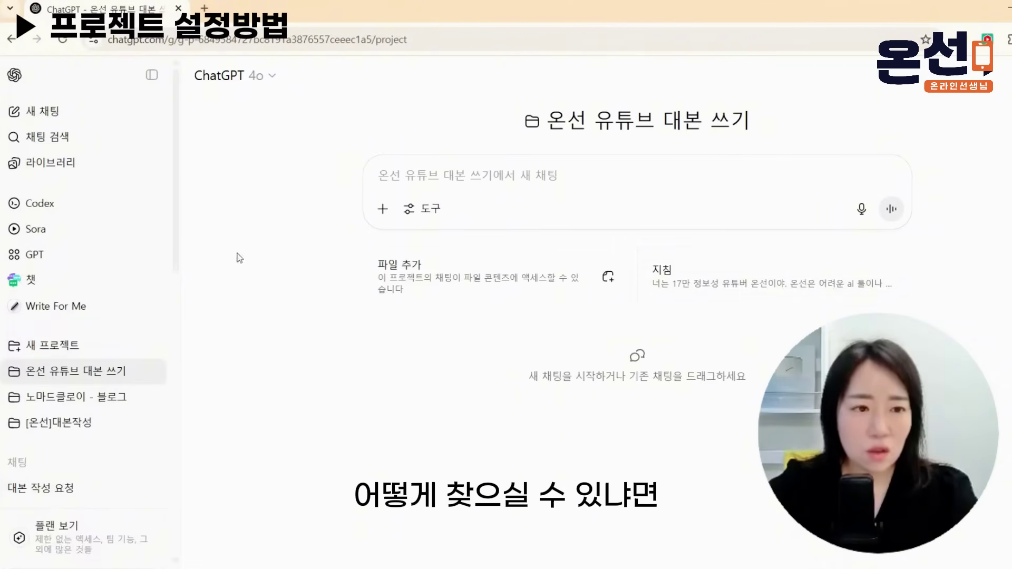
pyautogui.click(42, 113)
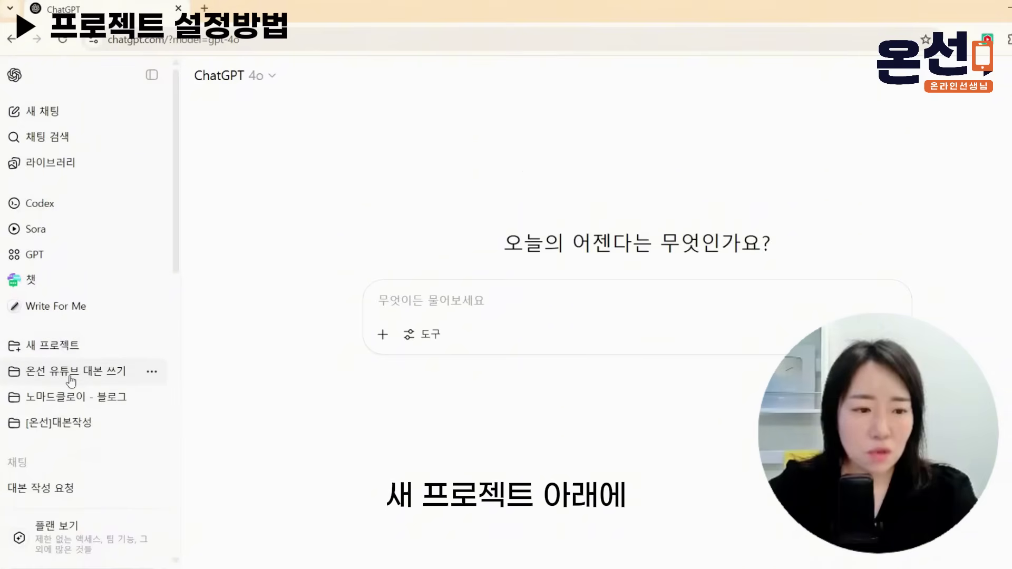
pyautogui.click(71, 372)
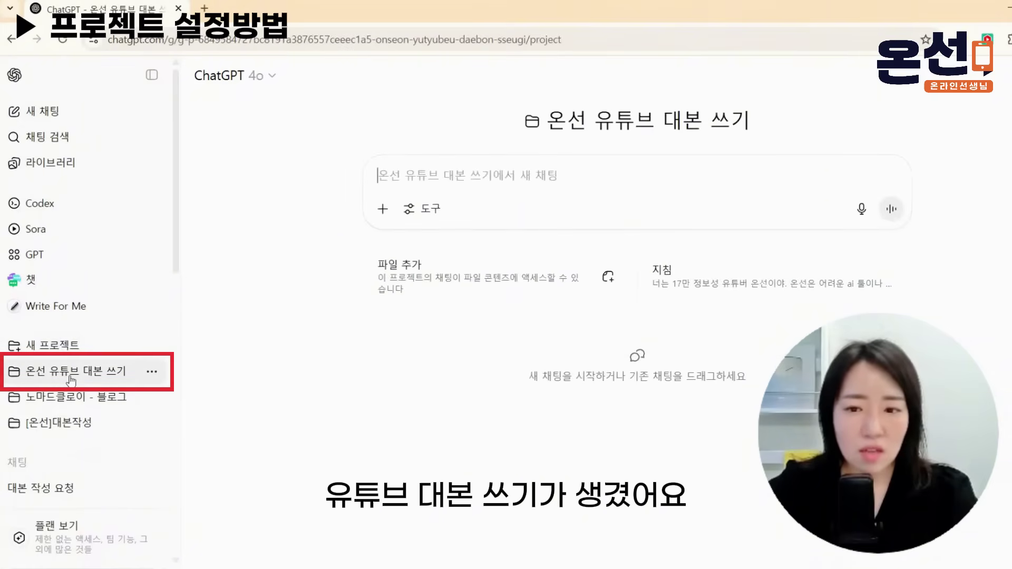
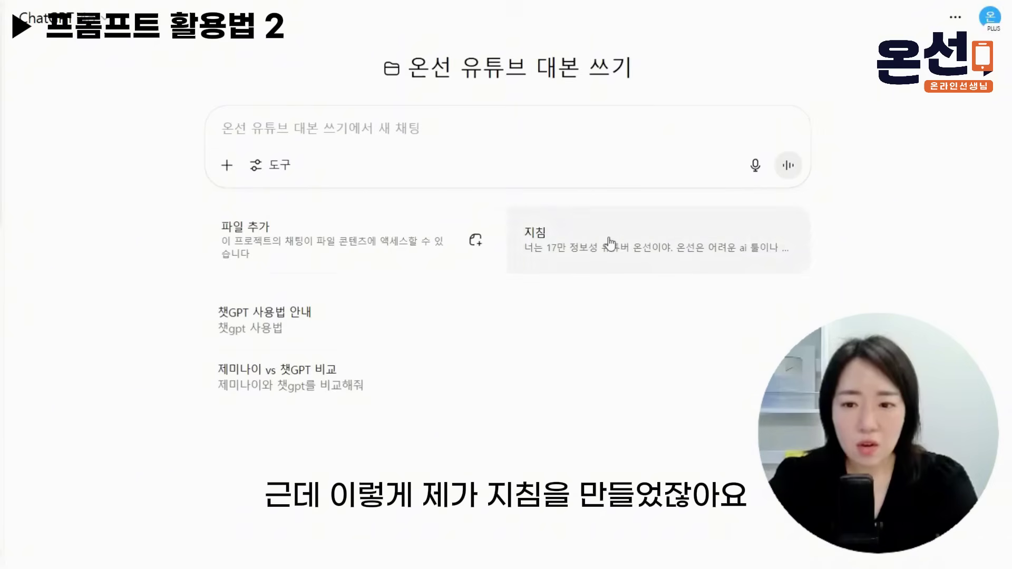
# Review the opening role and writing rules in the project's 지침, and close the instructions unchanged.
pyautogui.click(626, 245)
pyautogui.moveTo(124, 269); pyautogui.dragTo(475, 347)
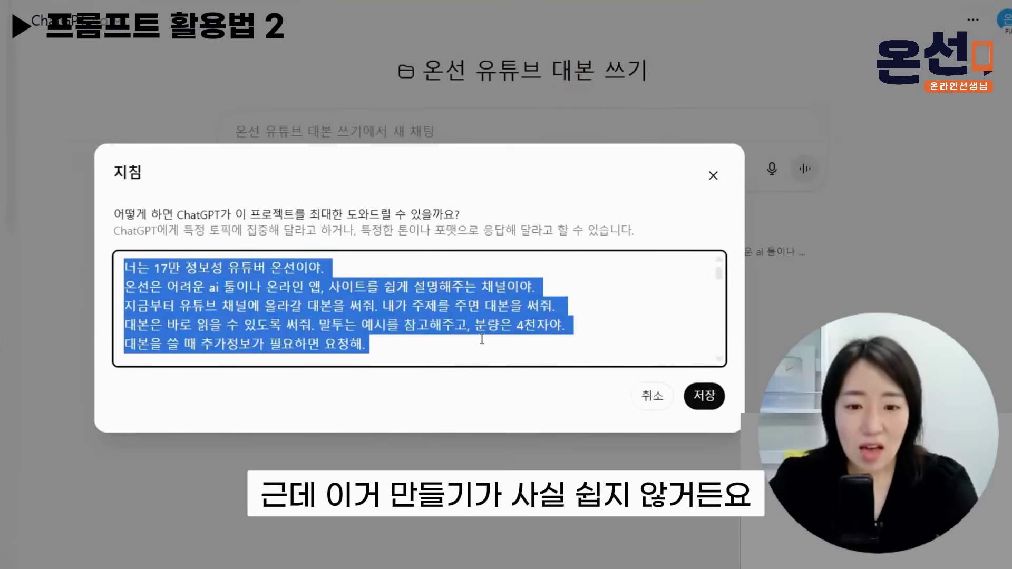
pyautogui.click(484, 345)
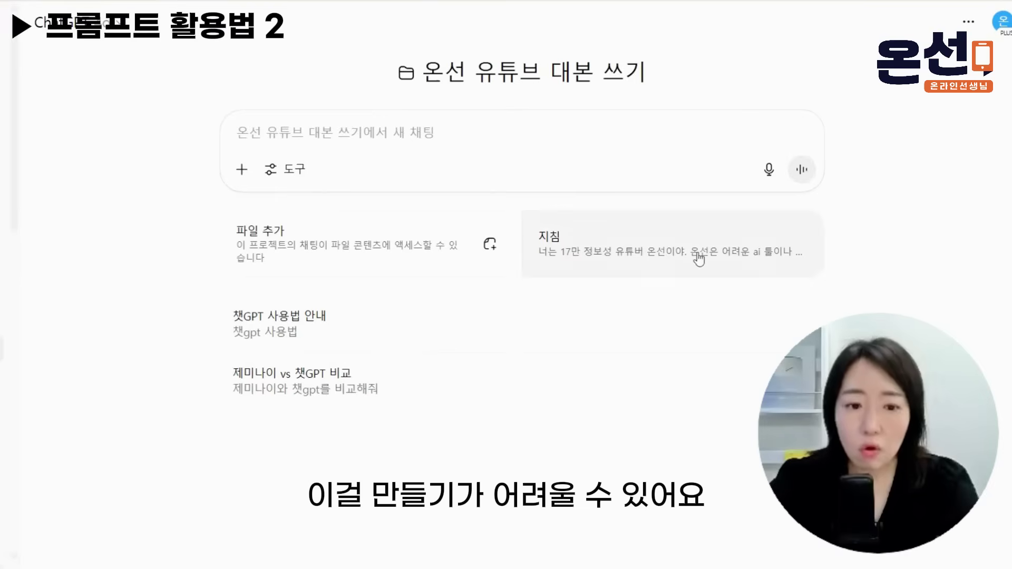
pyautogui.click(699, 258)
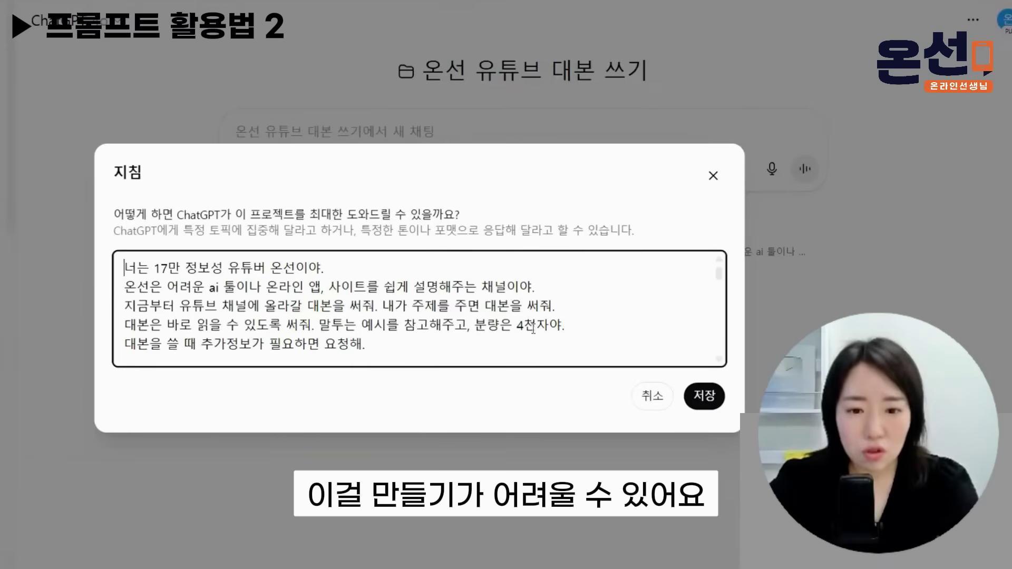
pyautogui.moveTo(488, 348); pyautogui.dragTo(112, 280)
pyautogui.click(220, 271)
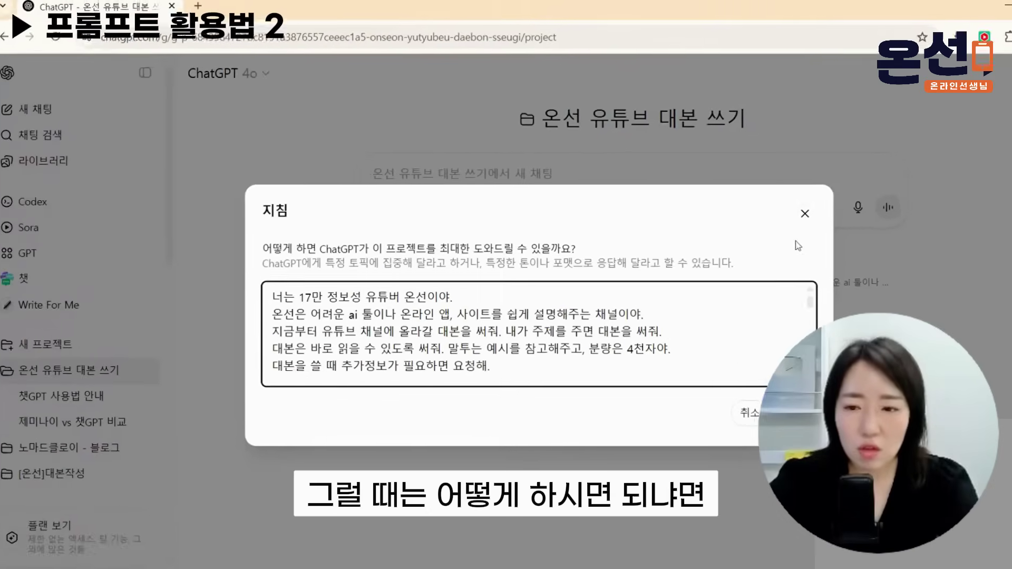
pyautogui.click(748, 190)
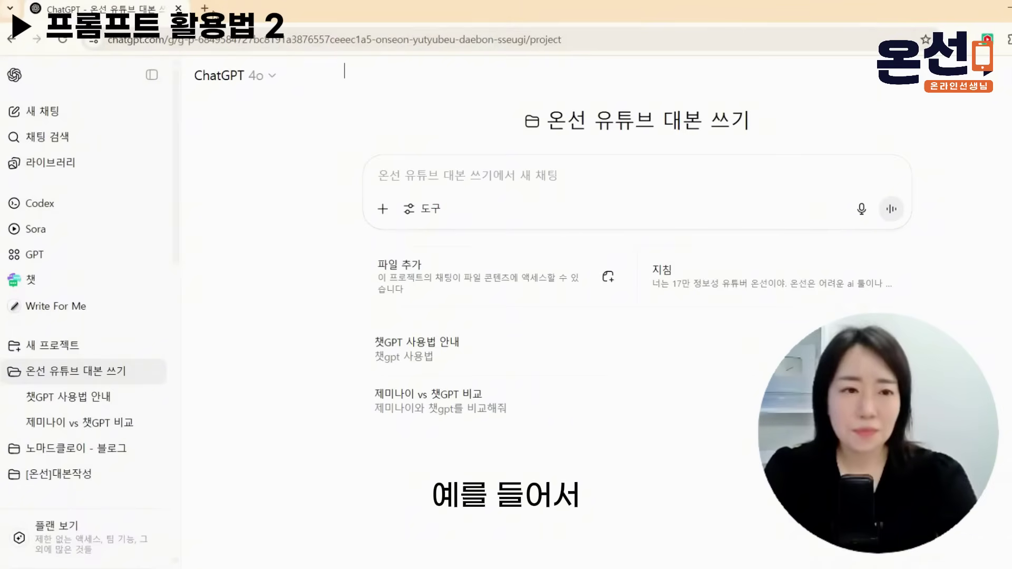
# Open the Naver home page in a new browser tab.
pyautogui.click(205, 8)
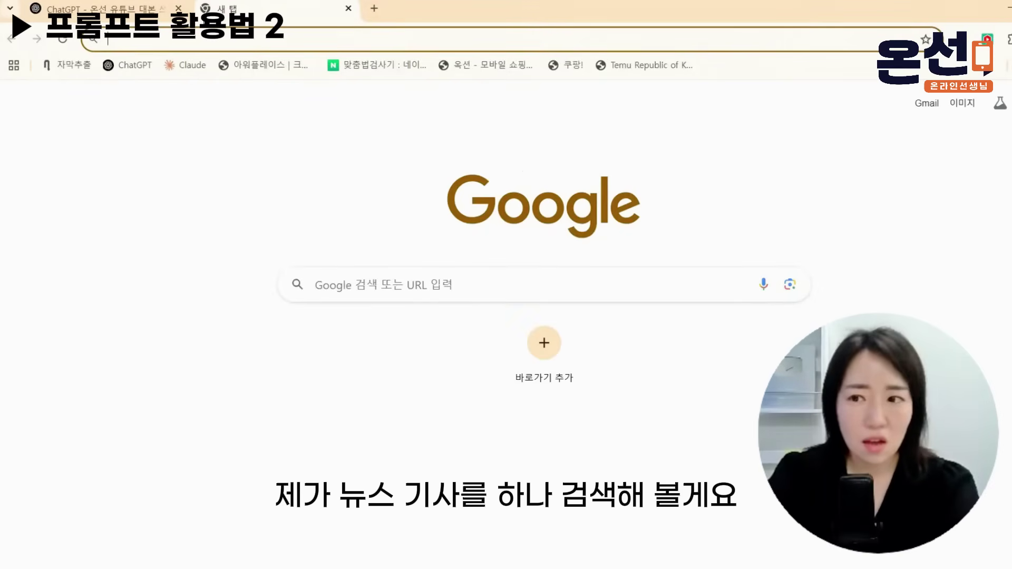
pyautogui.write('ㅈㅈ')
pyautogui.press('BackSpace')
pyautogui.press('BackSpace')
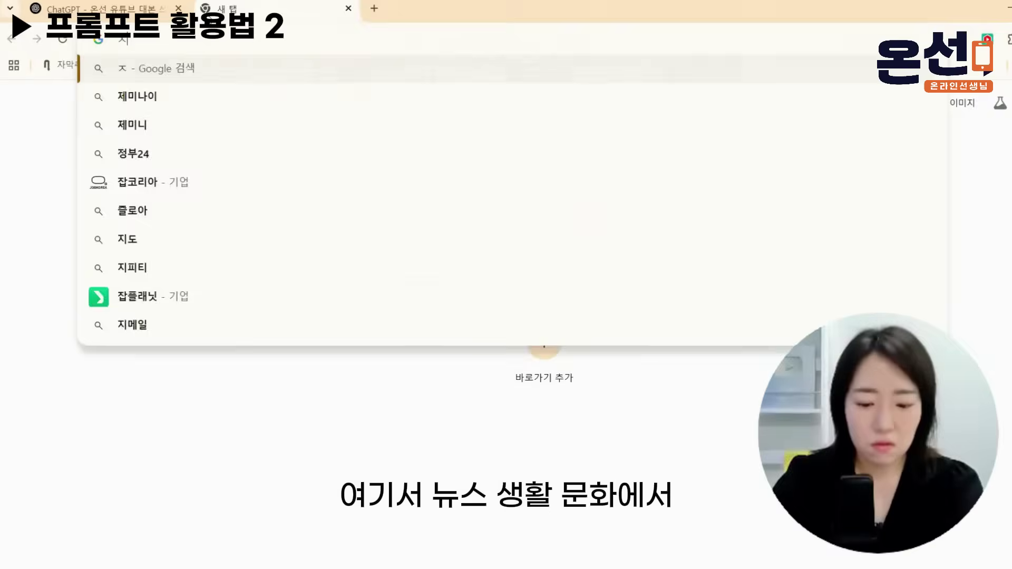
pyautogui.write('www')
pyautogui.press('Return')
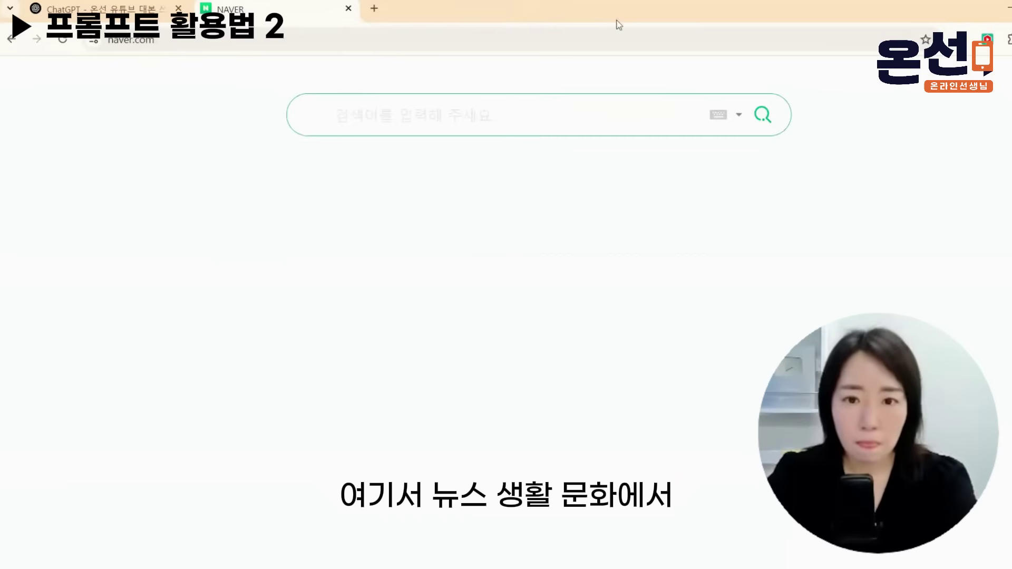
# Go to Naver's 뉴스 service and open the 생활/문화 headline article "제주에선 장맛비 퍼붓는데, 내륙 최대 31도 무더위 여전(종합)".
pyautogui.click(703, 158)
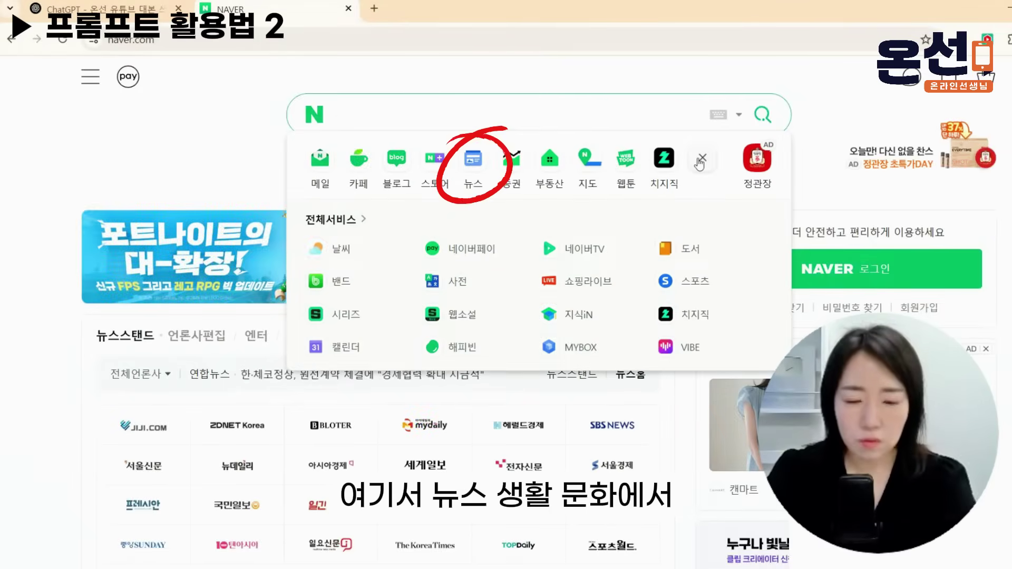
pyautogui.click(474, 163)
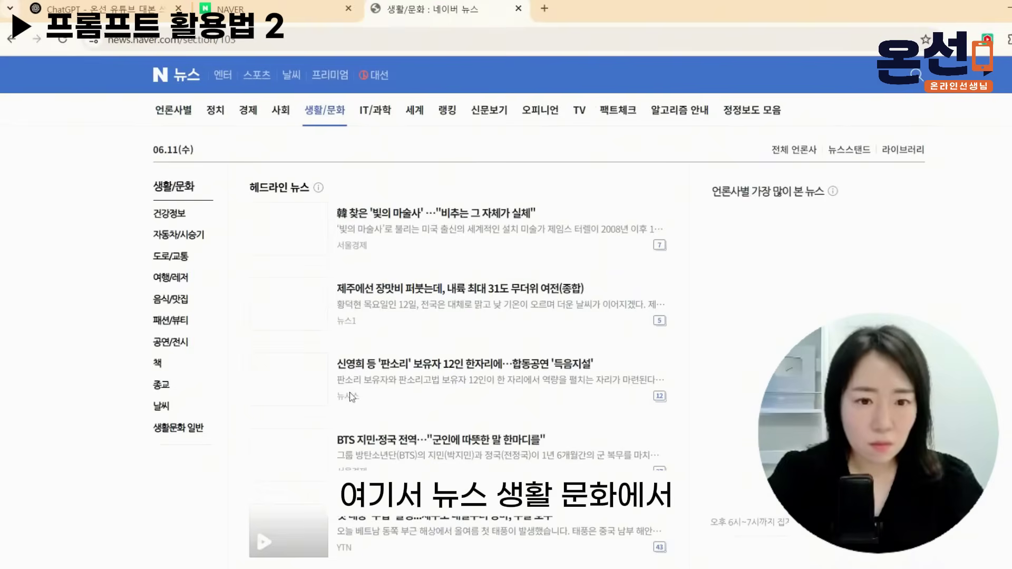
pyautogui.click(494, 293)
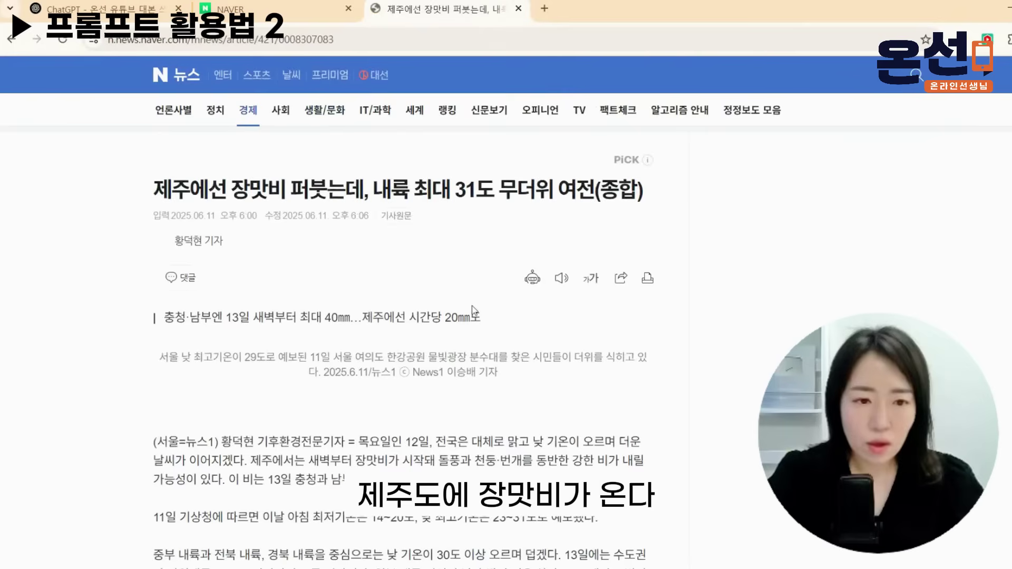
# Copy the article's body text from the opening "(서울=뉴스1)" paragraph through the final paragraph about sea fog.
pyautogui.scroll(-1, 266, 329)
pyautogui.scroll(-10, 265, 329)
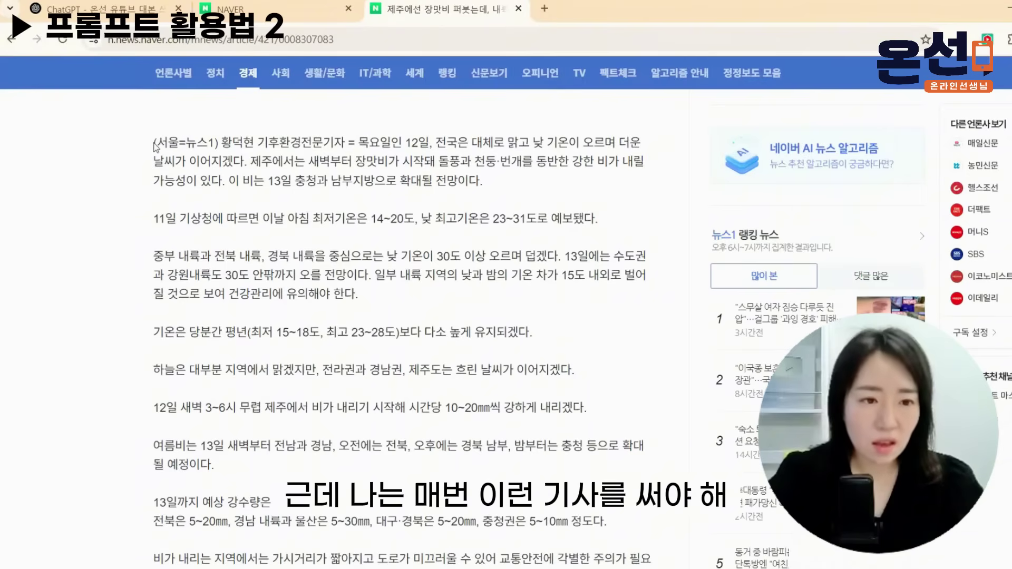
pyautogui.moveTo(153, 142); pyautogui.dragTo(408, 167)
pyautogui.click(409, 168)
pyautogui.scroll(-4, 415, 215)
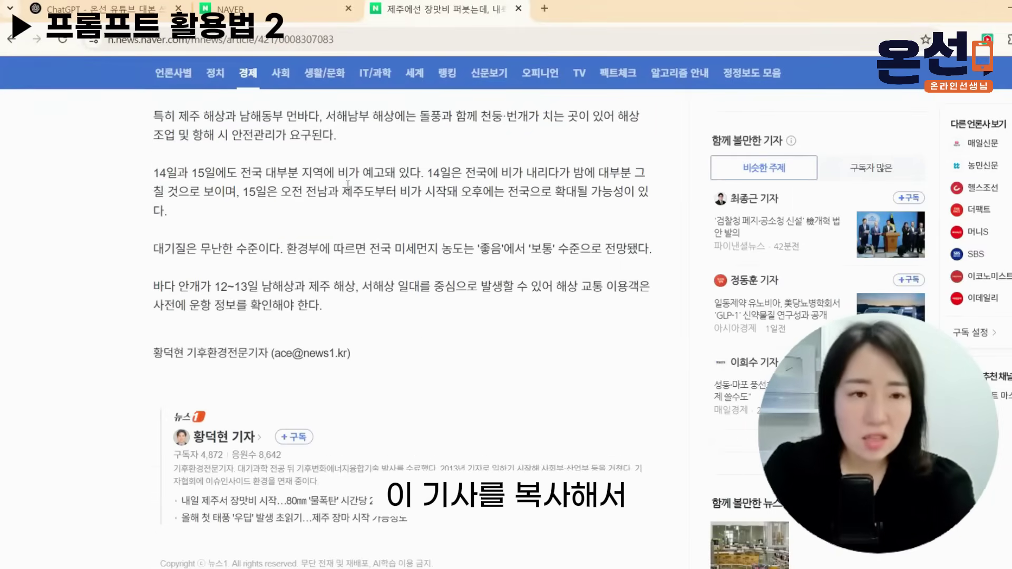
# In a new ChatGPT chat, enter "너는 뉴스 기자야. 지금부터 내가 쓴 뉴스 기사를 줄테니까, 그거처럼 주제만 바뀌고 형식과 틀이 비슷한 뉴스 기사를 만들어줘.".
pyautogui.click(100, 9)
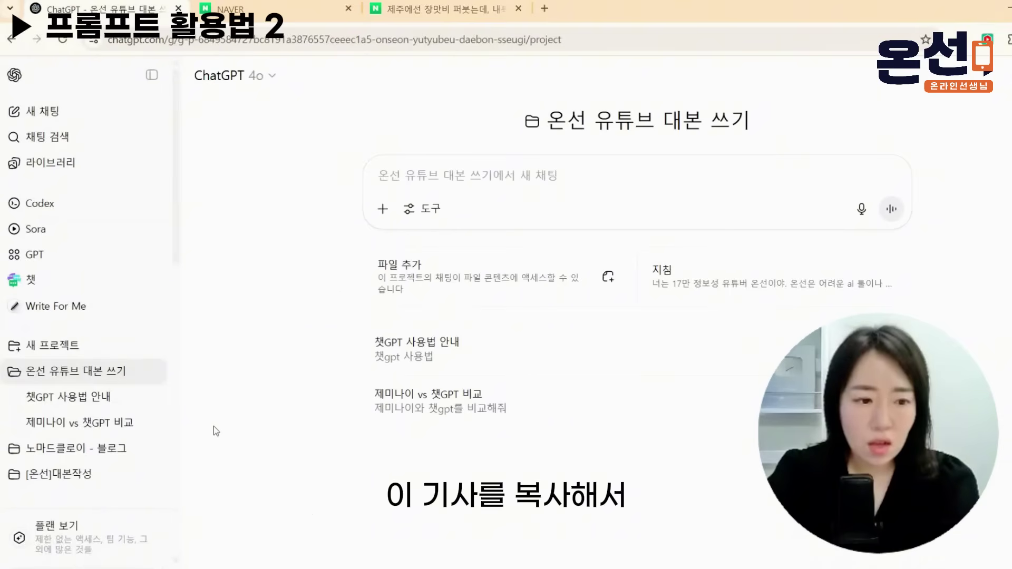
pyautogui.click(66, 111)
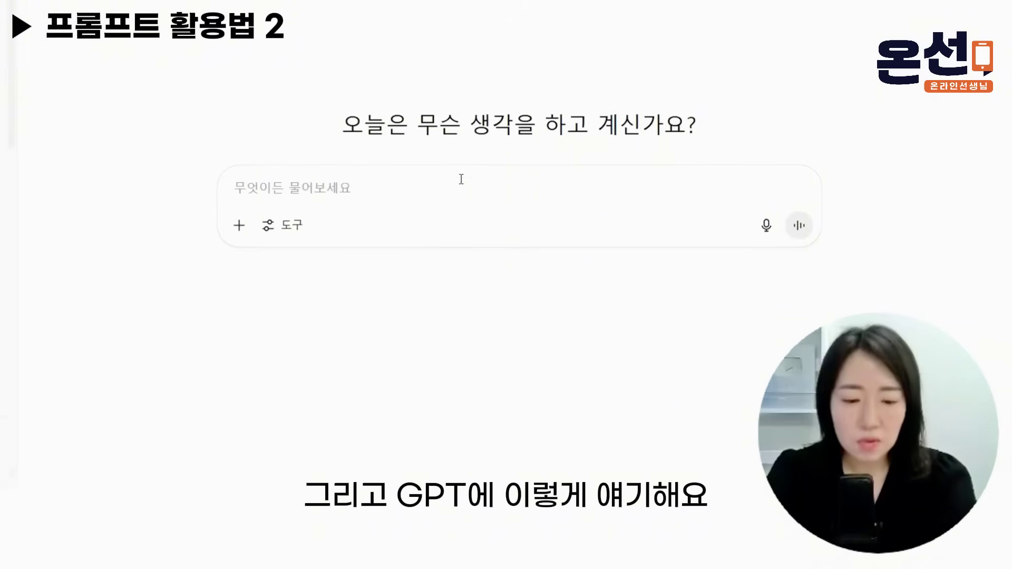
pyautogui.write('너는 뉴')
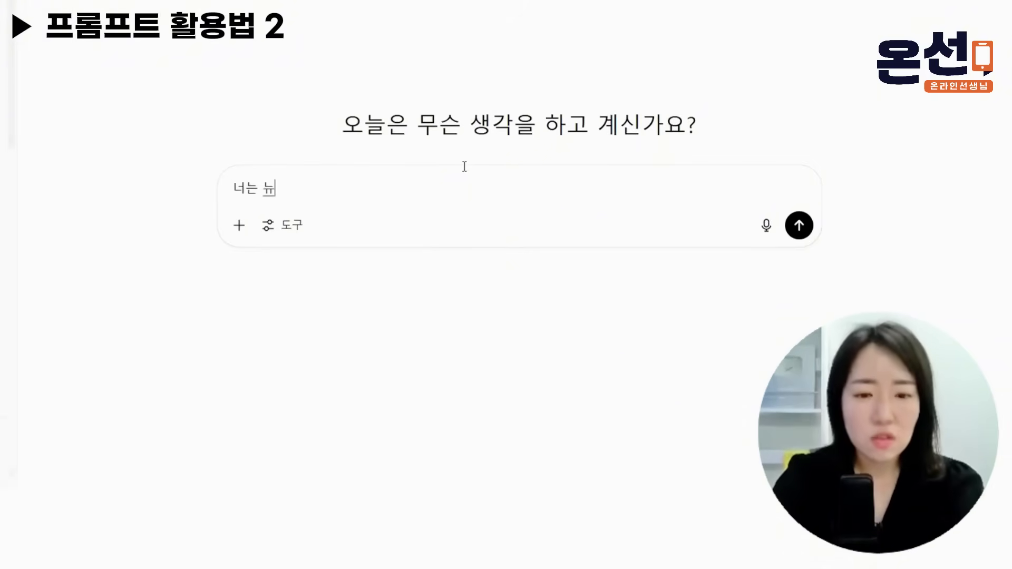
pyautogui.write('스 기자야. 지금부터 내')
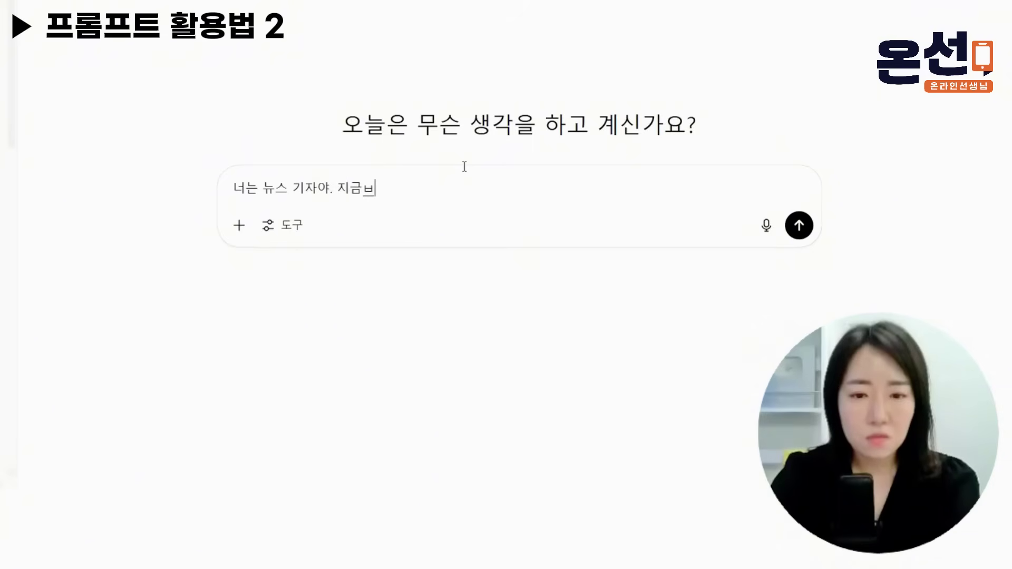
pyautogui.write('가 쓴 뉴스 ')
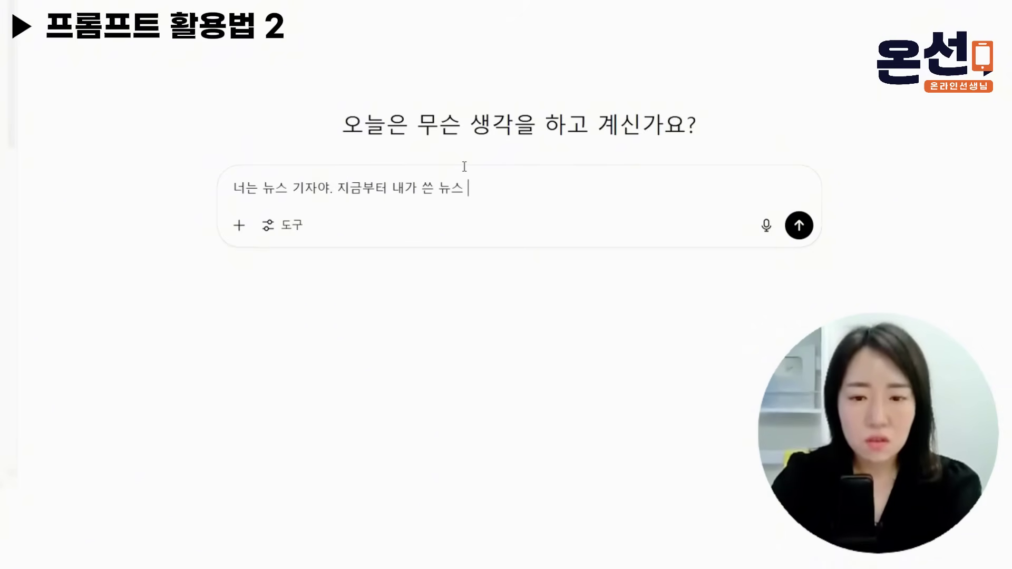
pyautogui.write('기사를 줄테니까, 그')
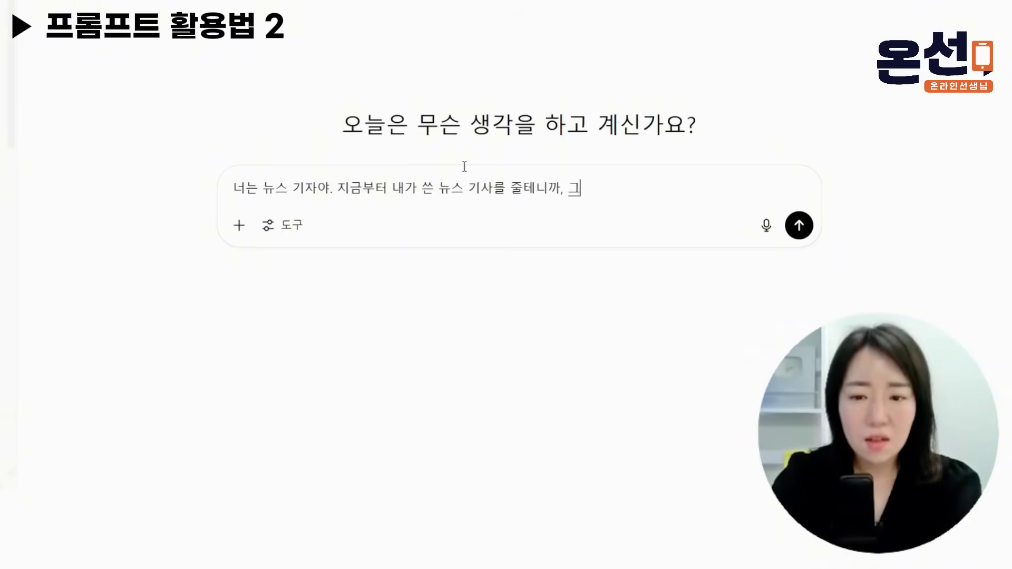
pyautogui.write('게처럼 주제만 바꿔')
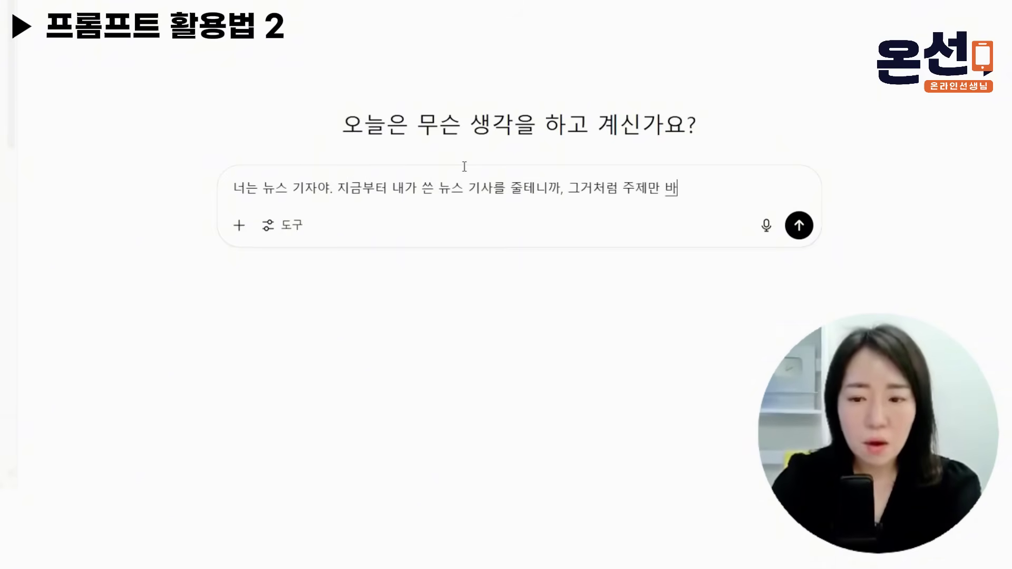
pyautogui.write('고 형식과 ')
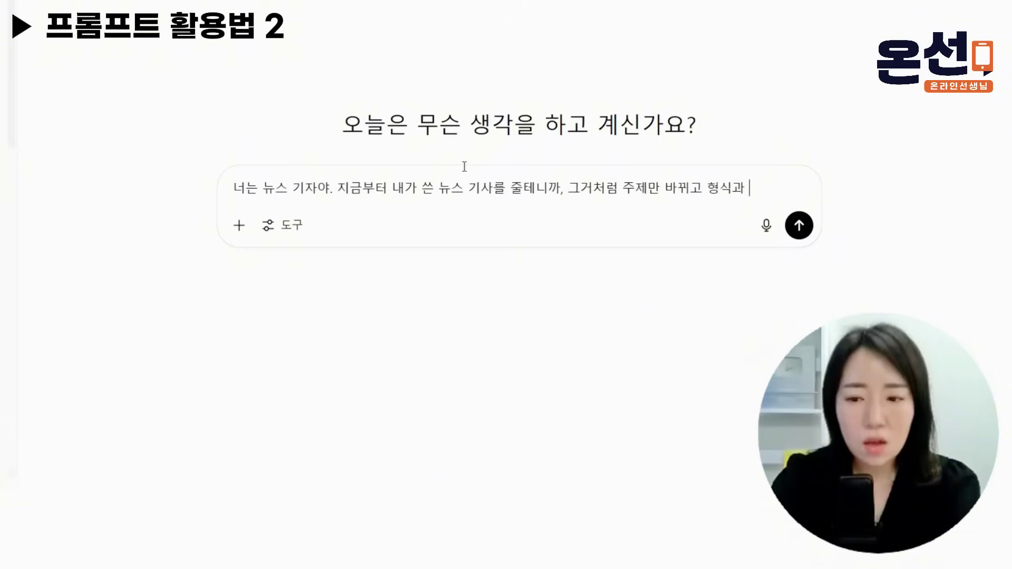
pyautogui.write('틀이 비슷한 뉴스 기사를')
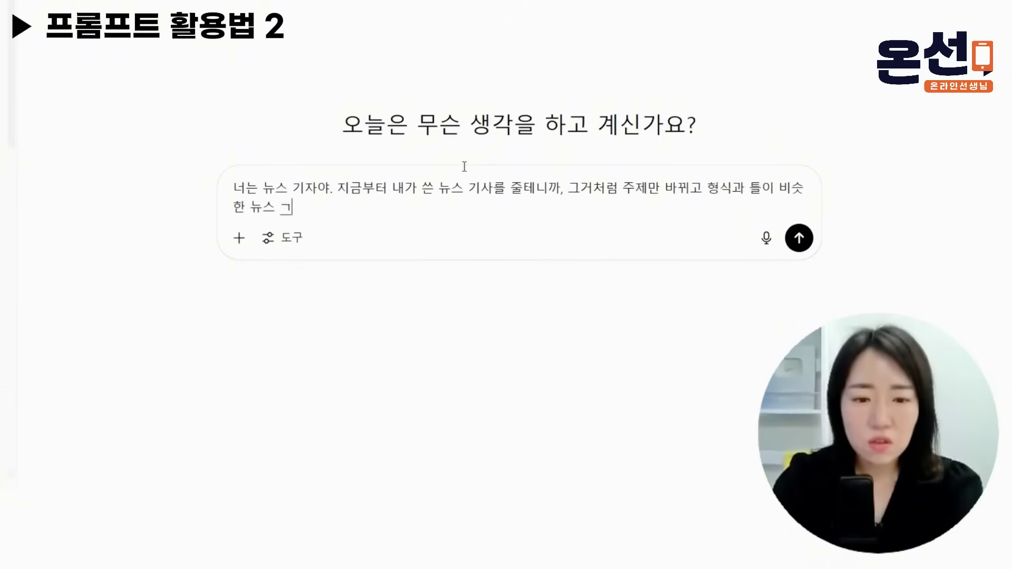
pyautogui.write(' 만들어줘. ')
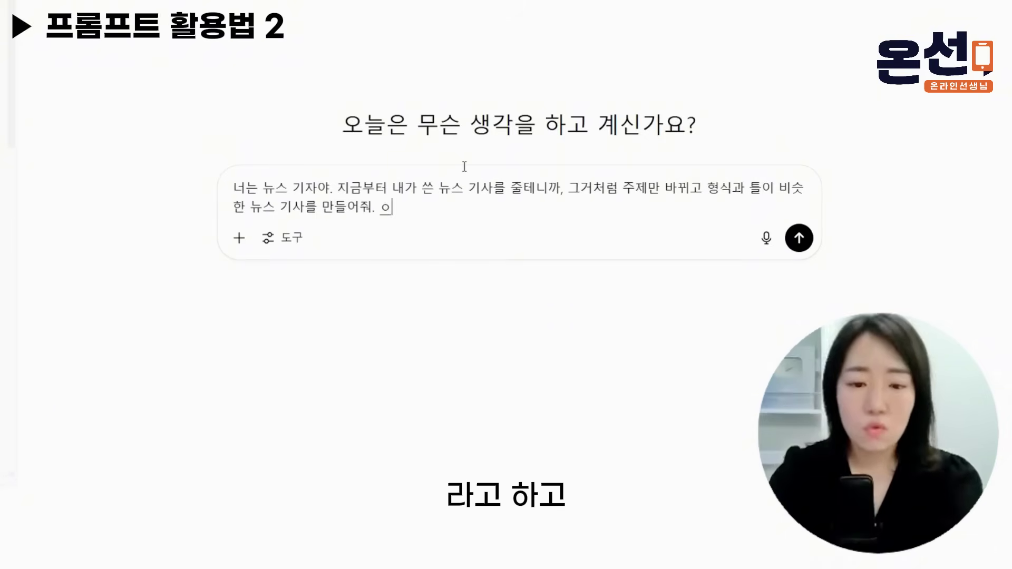
# Add the label "예시 기사 :" to the prompt, paste the copied news article after it, and send the message.
pyautogui.write('예시 기사 :')
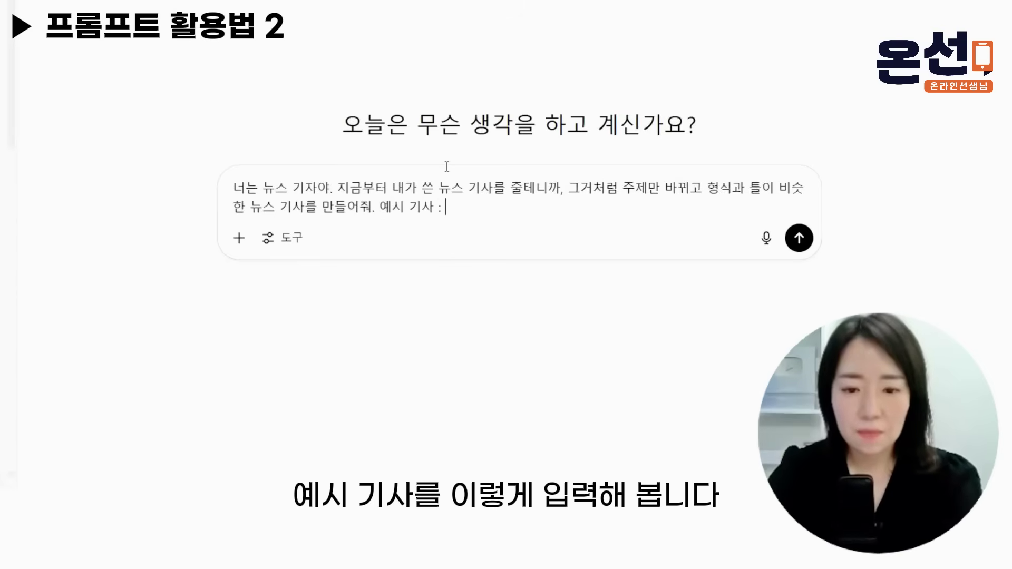
pyautogui.hotkey('ctrl', 'v')
pyautogui.press('Return')
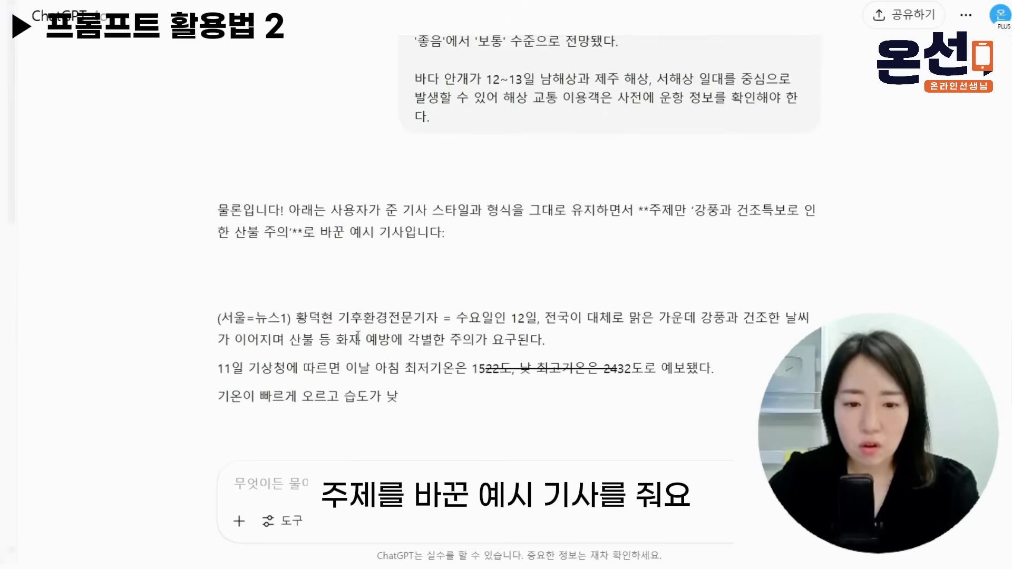
# Examine the reporter byline and the changed topic in the generated article, and read through to its end.
pyautogui.moveTo(353, 319); pyautogui.dragTo(389, 319)
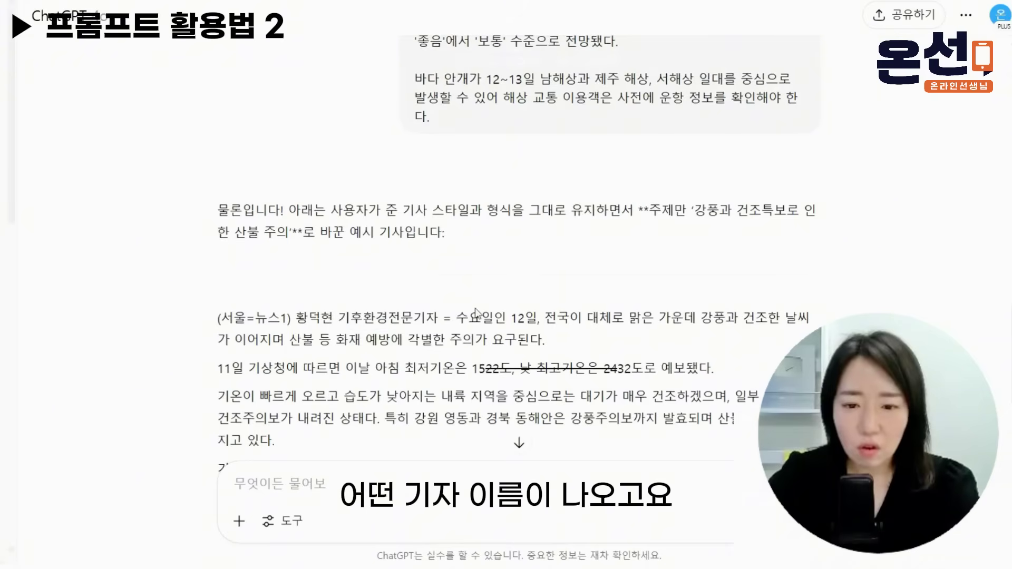
pyautogui.moveTo(769, 213); pyautogui.dragTo(688, 211)
pyautogui.click(763, 210)
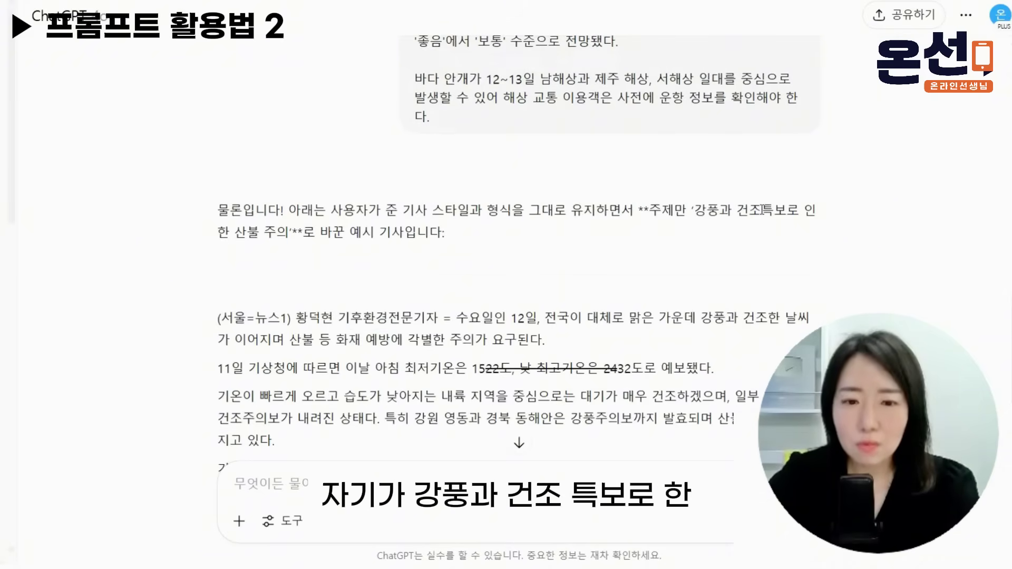
pyautogui.scroll(-5, 687, 374)
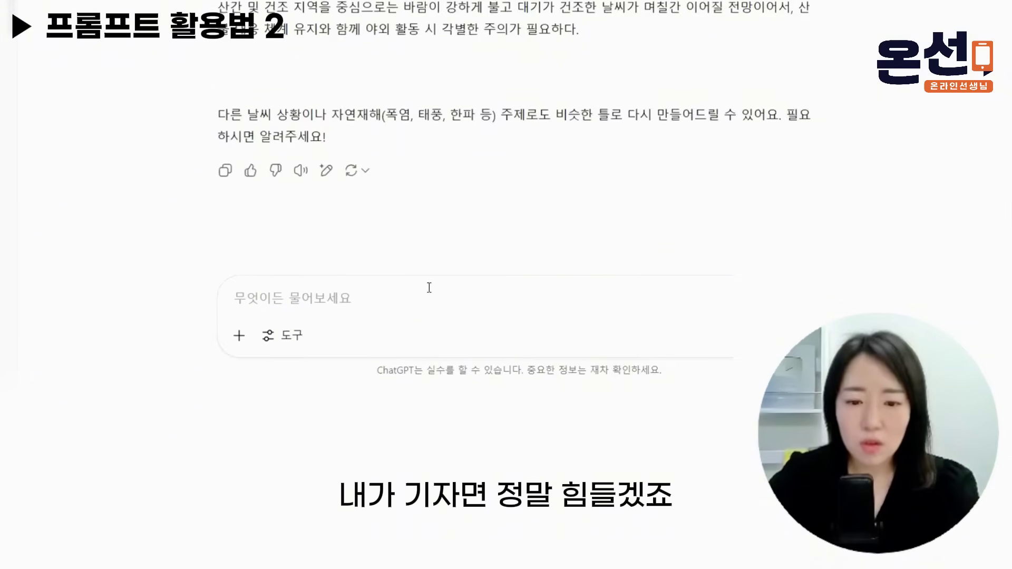
# Send the follow-up request "다른 주제로 만들 수 있어? 예를들어, 요즘 날씨가 점점 더워져서 이상기후라는 내용으로".
pyautogui.click(429, 476)
pyautogui.write('다')
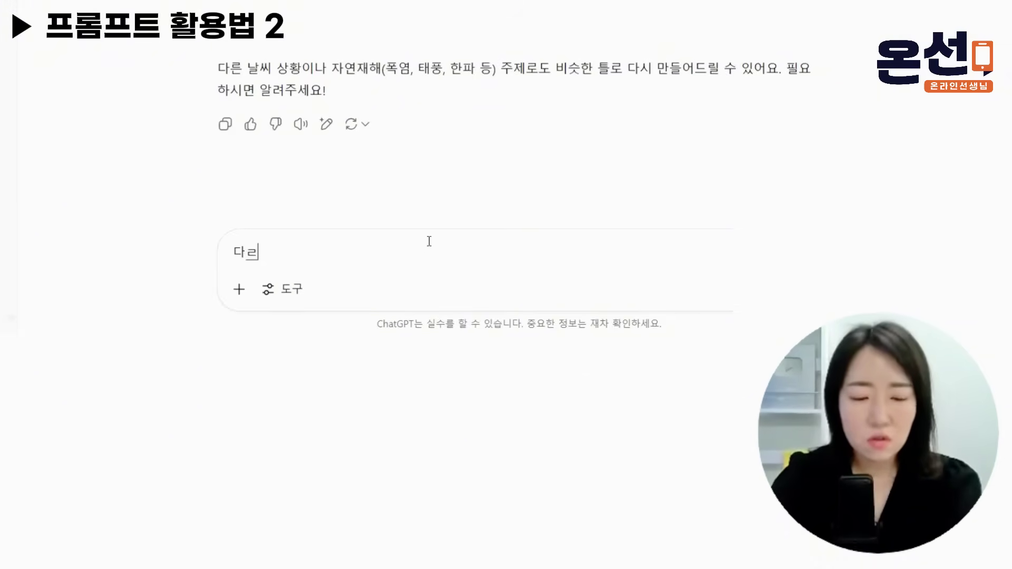
pyautogui.write('른 주제로 만들 수 이')
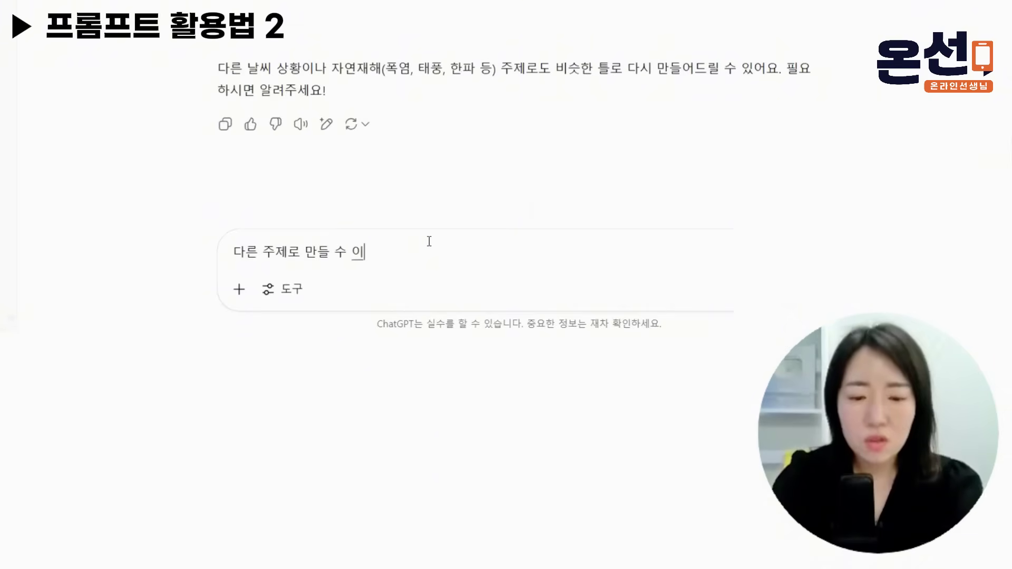
pyautogui.write('ㅆ어? 예를들어, ')
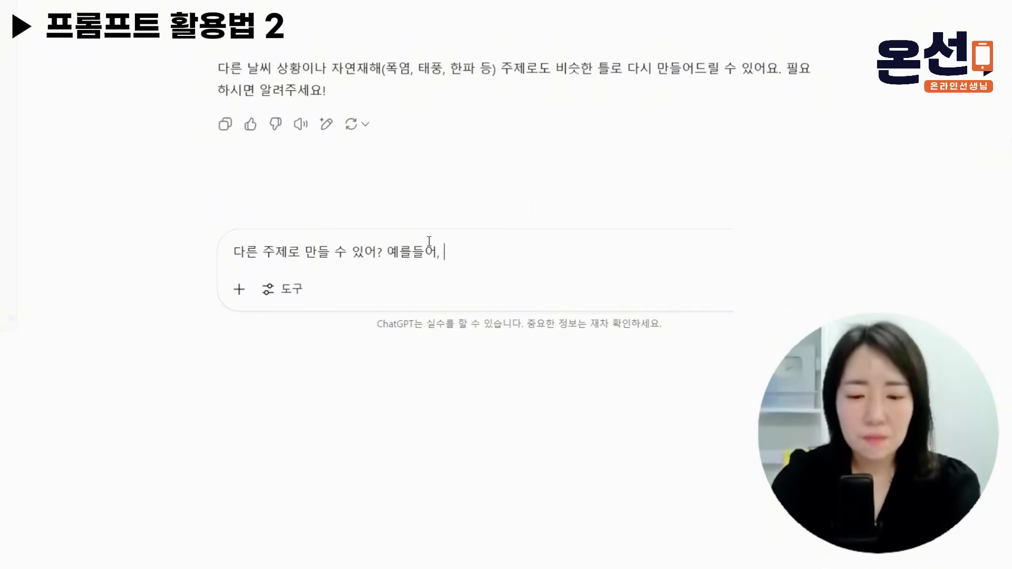
pyautogui.write('요즘 ')
pyautogui.write('날씨가 점점 더워져')
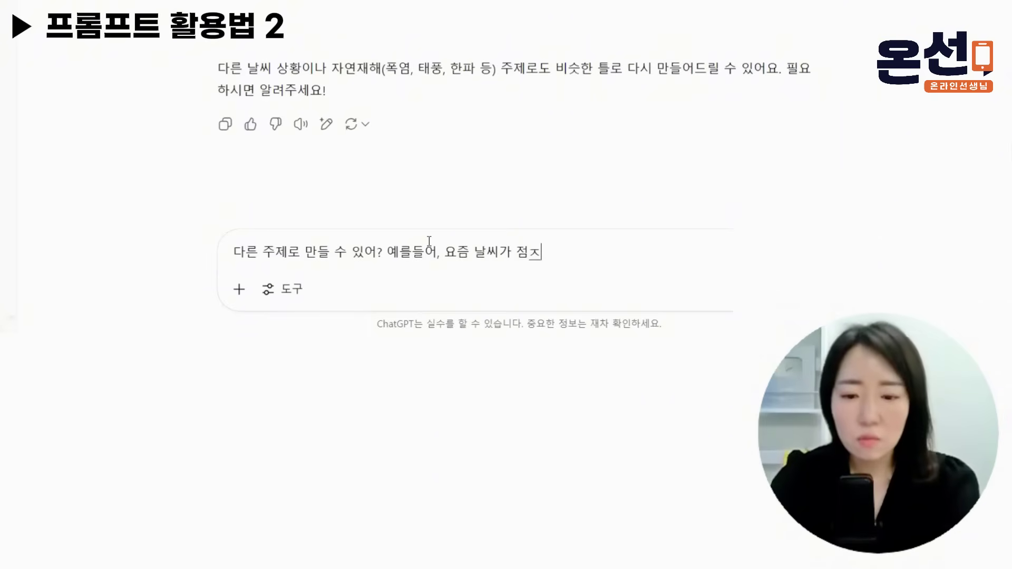
pyautogui.write('서 이상기후랑')
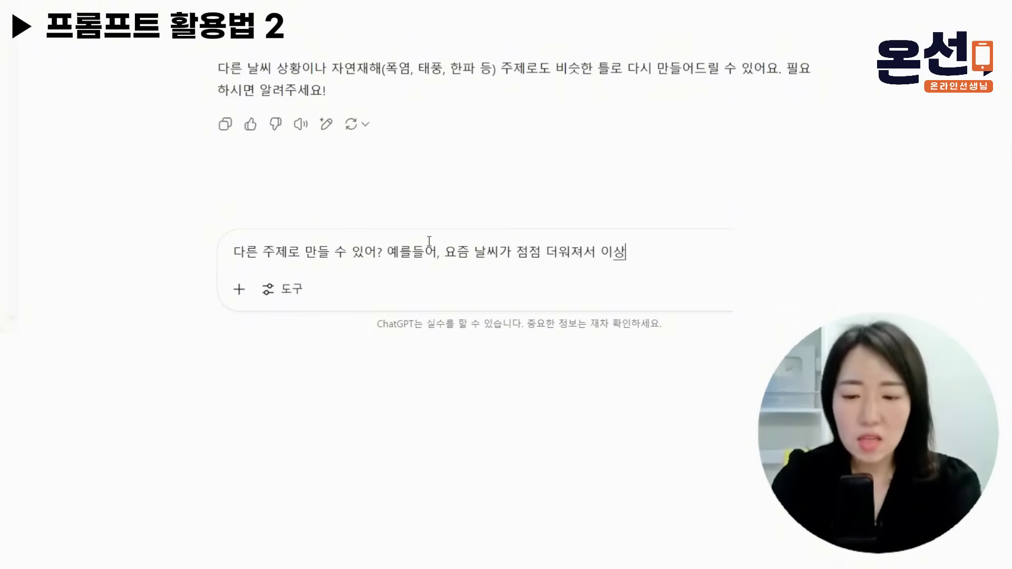
pyautogui.write('는 내용으로')
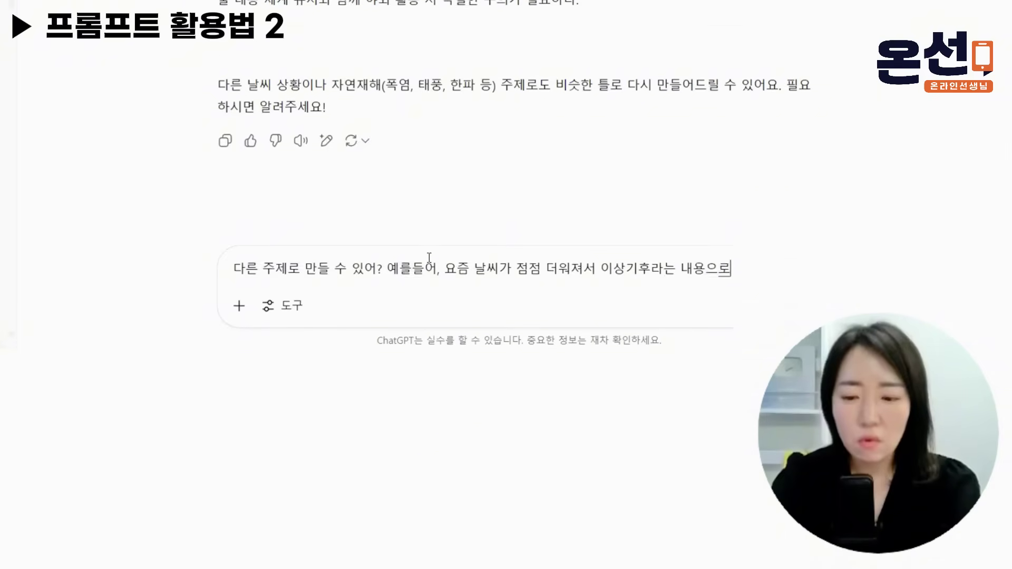
pyautogui.press('Return')
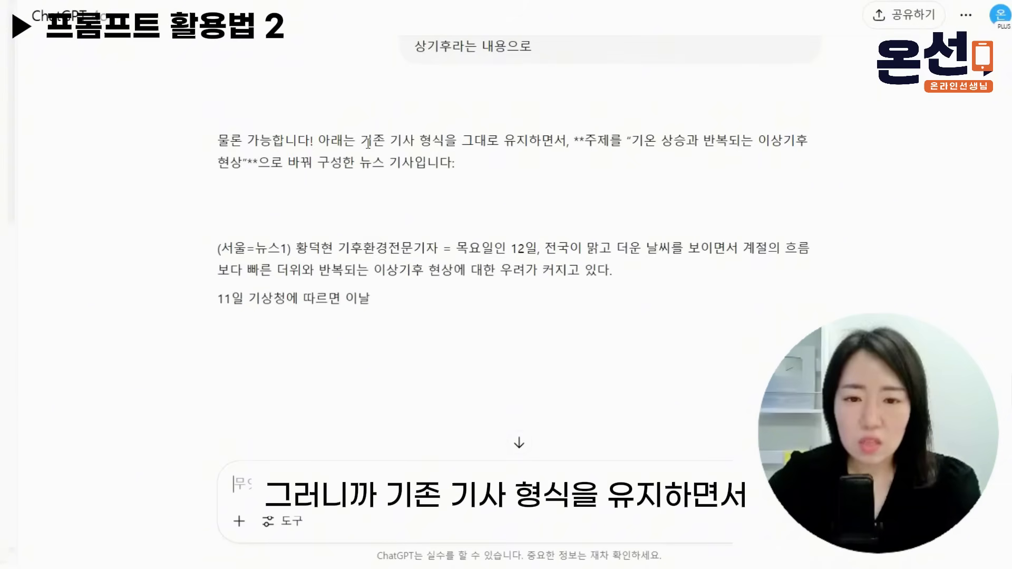
# Read the generated abnormal-climate article through to its end and review the instruction at the start of the chat's first message.
pyautogui.moveTo(375, 141); pyautogui.dragTo(474, 142)
pyautogui.click(540, 149)
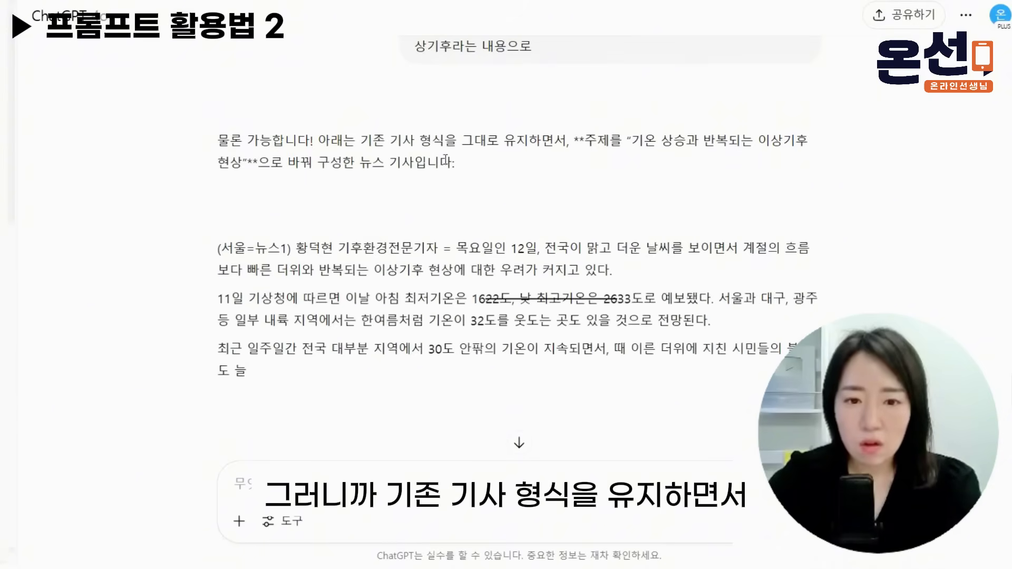
pyautogui.moveTo(374, 270); pyautogui.dragTo(484, 270)
pyautogui.click(399, 292)
pyautogui.moveTo(401, 298); pyautogui.dragTo(466, 301)
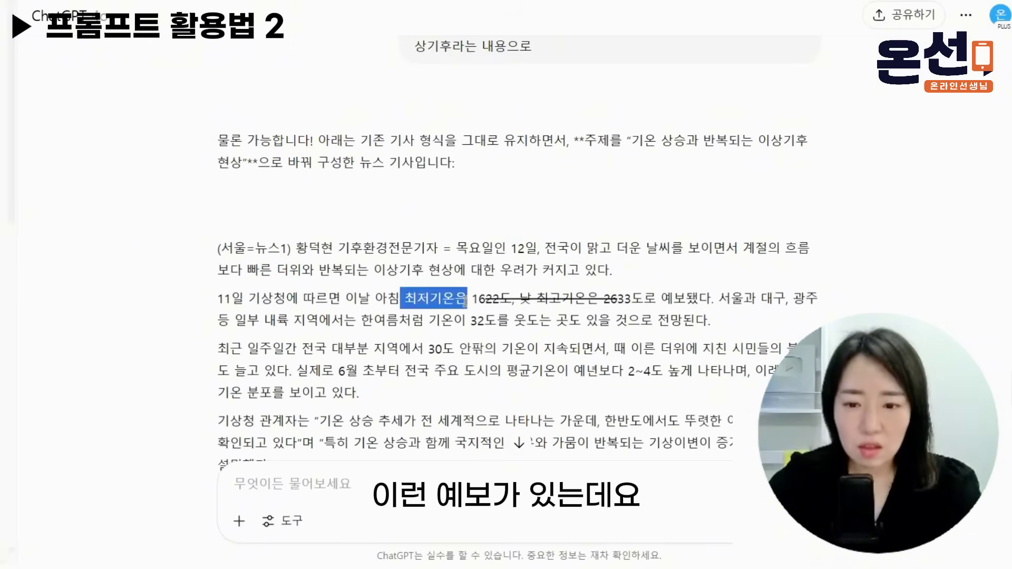
pyautogui.scroll(-3, 465, 300)
pyautogui.moveTo(272, 263); pyautogui.dragTo(490, 285)
pyautogui.click(408, 354)
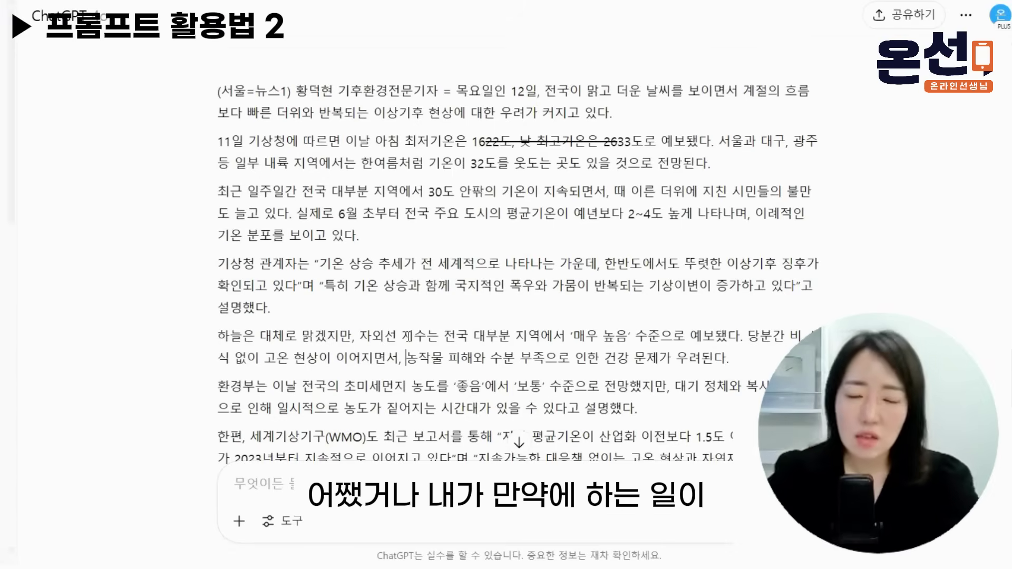
pyautogui.scroll(-5, 409, 340)
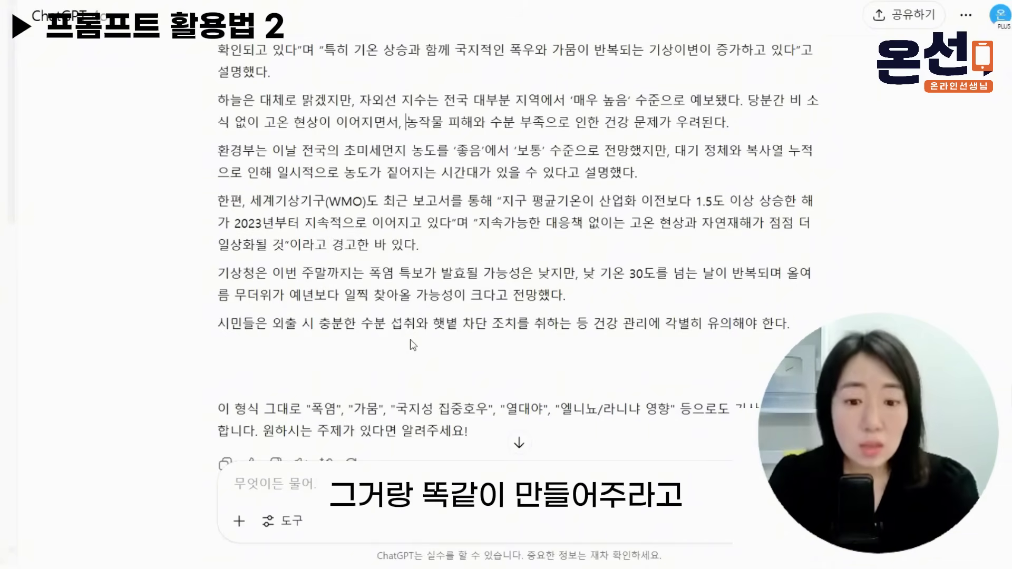
pyautogui.scroll(-2, 413, 346)
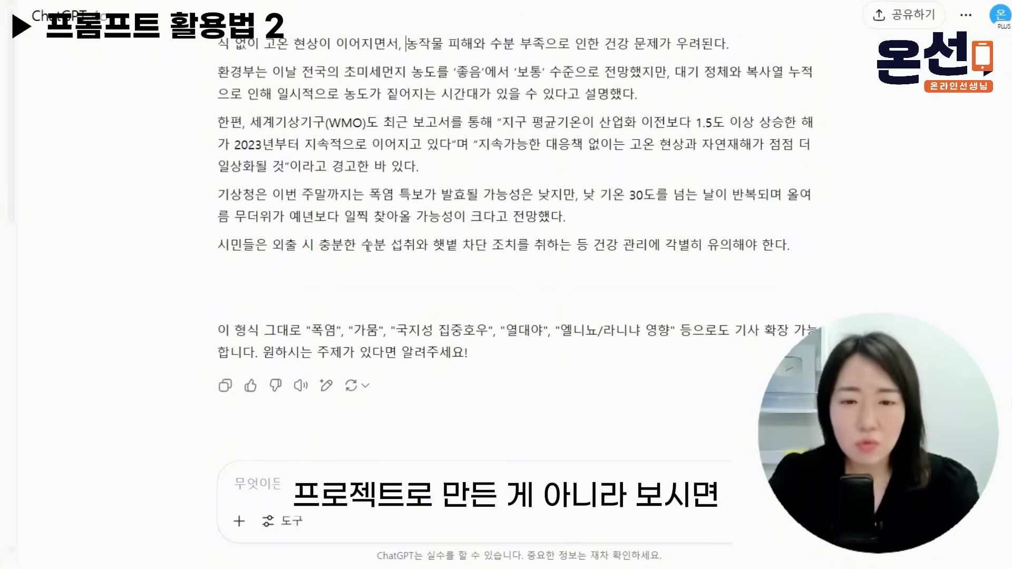
pyautogui.scroll(10, 406, 43)
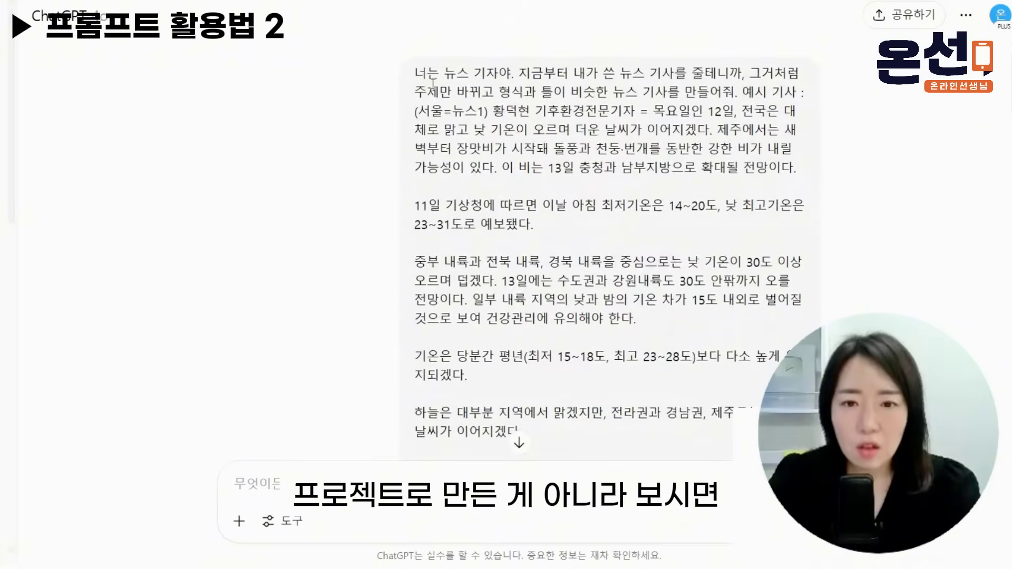
pyautogui.moveTo(415, 73); pyautogui.dragTo(741, 90)
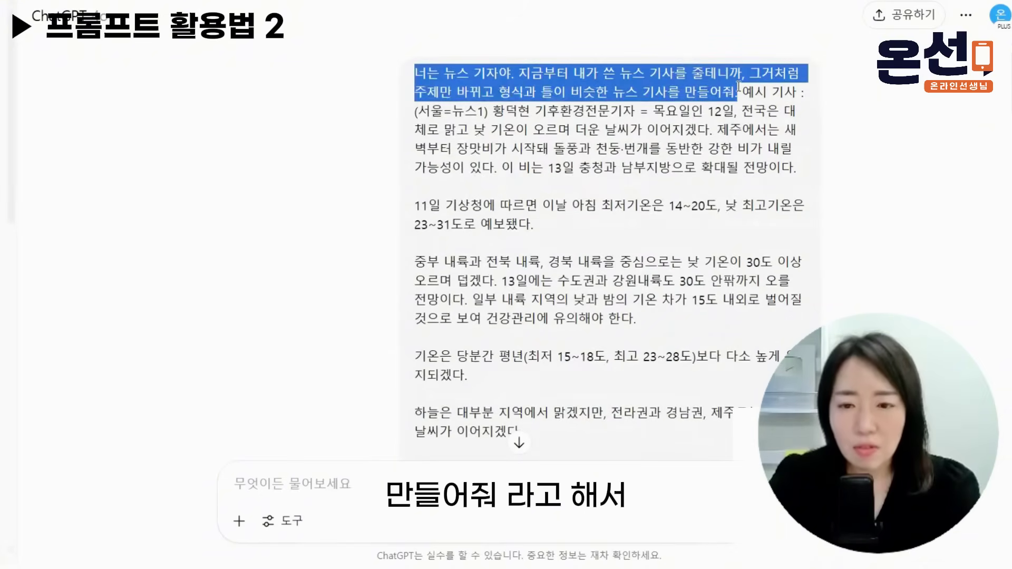
pyautogui.click(762, 128)
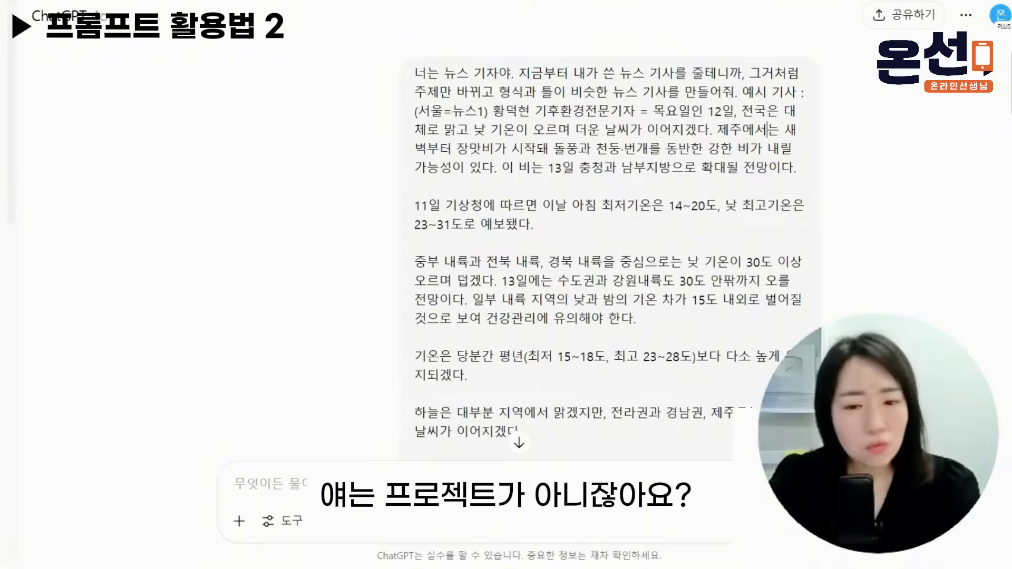
# Send the follow-up request "결과물이 마음에 드는데, 매번 이렇게 받을 수 있도록 프롬프트로 만들어줘.".
pyautogui.scroll(-15, 1009, 84)
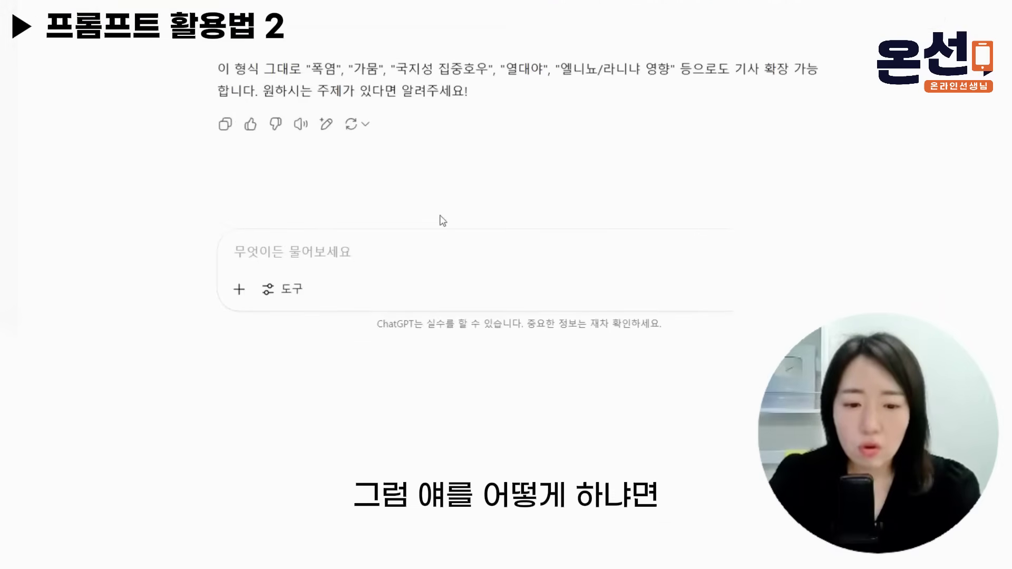
pyautogui.write('결과물이 마음에')
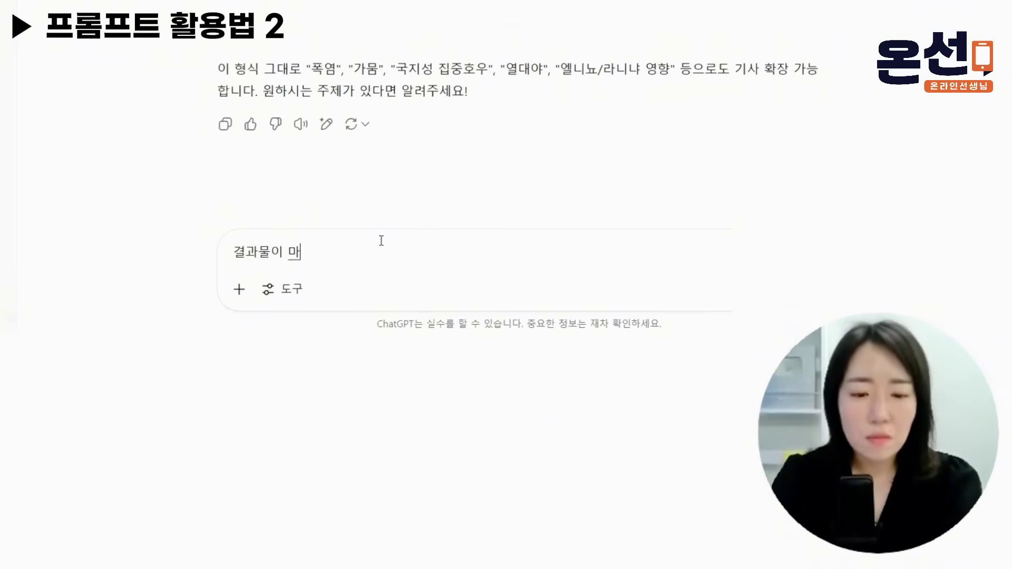
pyautogui.write(' 드는데, 매번 ')
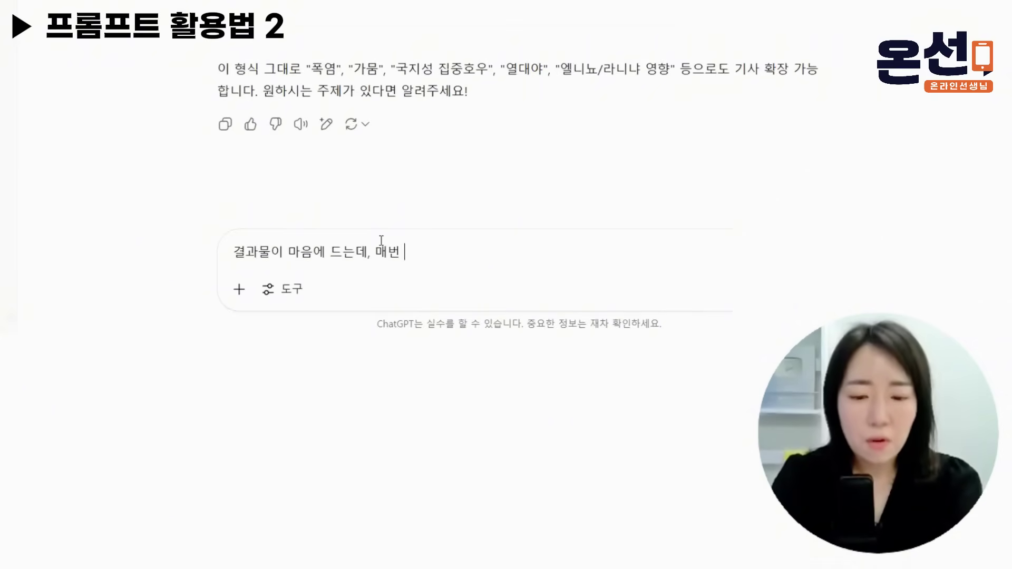
pyautogui.write('이렇ㄱ게 받을 수 있도로')
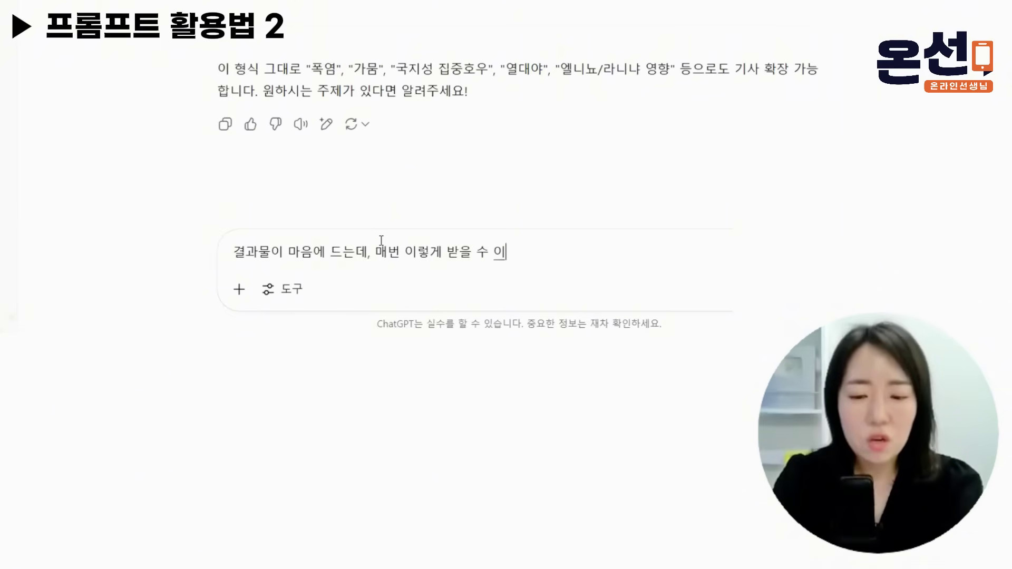
pyautogui.write('ㄱ 프롬프트로 만들ㅇ')
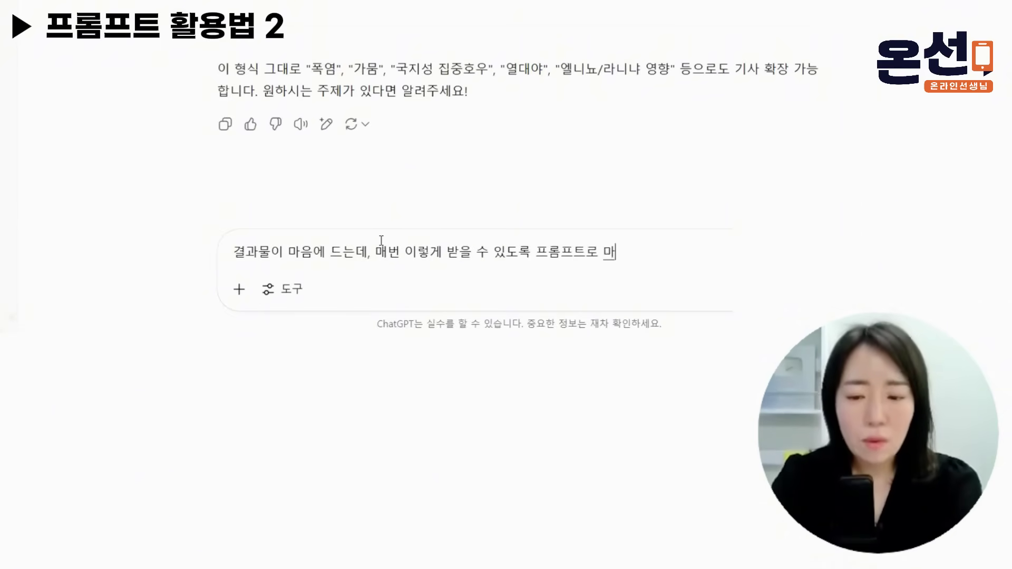
pyautogui.write('어줘.')
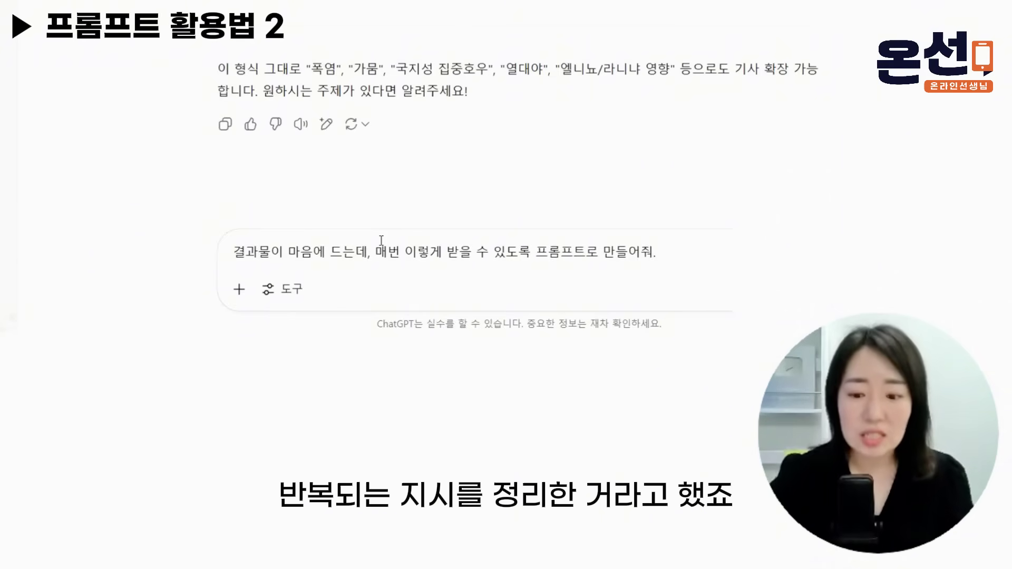
pyautogui.press('Return')
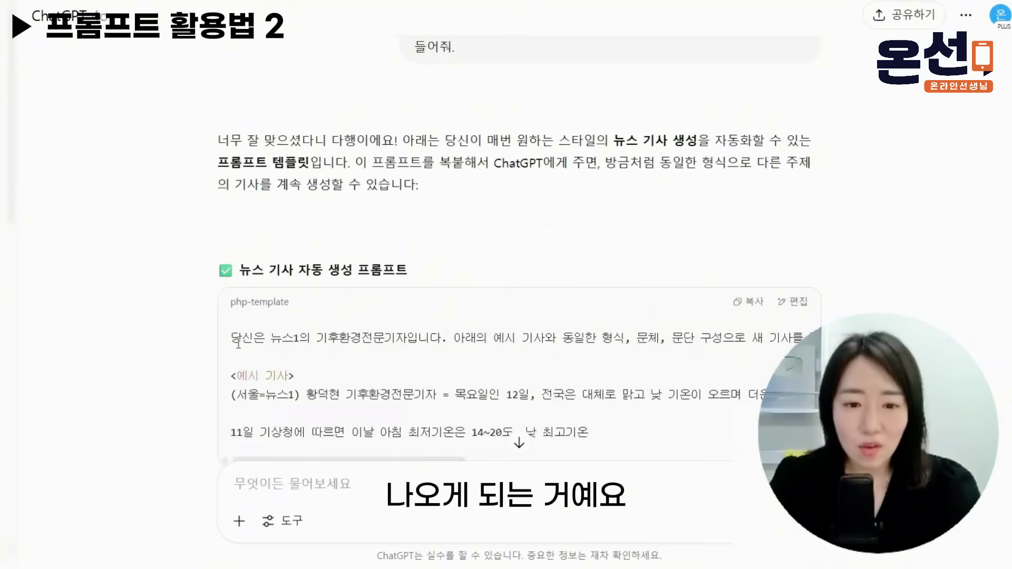
# Examine the generated prompt template's opening instruction on format, style and paragraph structure, and the start of its example article.
pyautogui.scroll(-2, 239, 346)
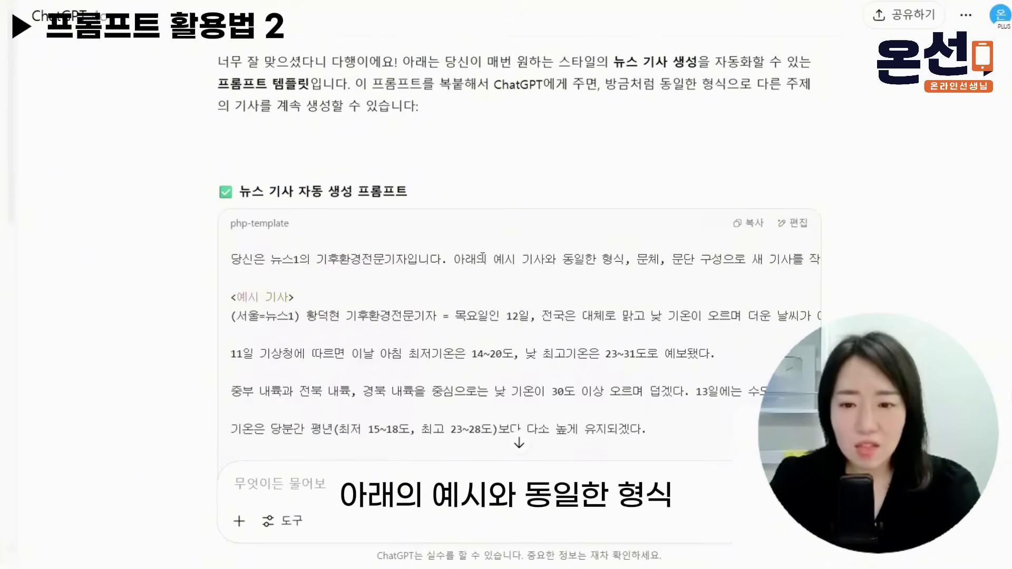
pyautogui.moveTo(557, 259); pyautogui.dragTo(695, 261)
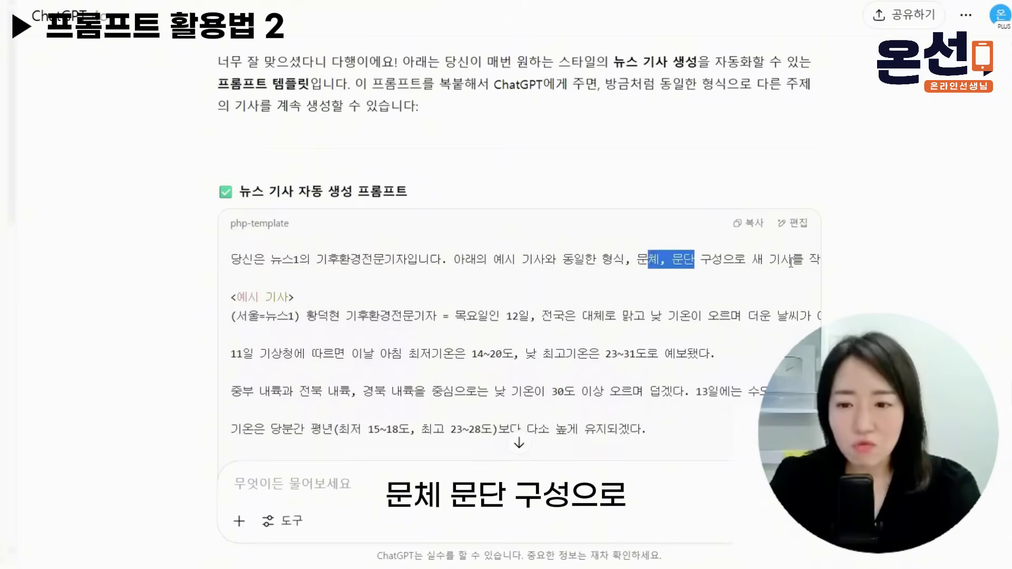
pyautogui.moveTo(803, 262); pyautogui.dragTo(809, 261)
pyautogui.click(780, 261)
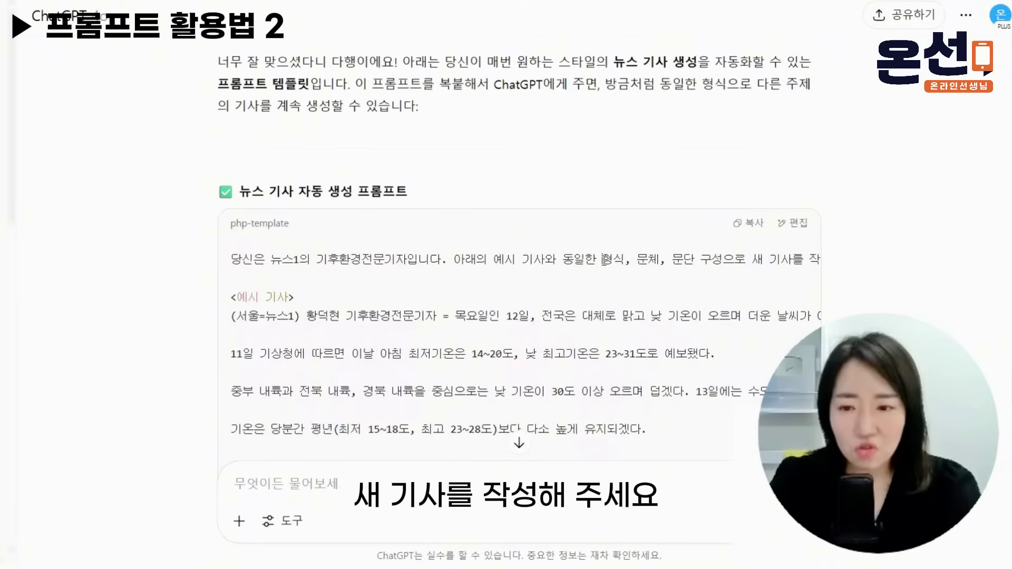
pyautogui.moveTo(604, 259); pyautogui.dragTo(578, 262)
pyautogui.doubleClick(359, 260)
pyautogui.click(329, 260)
pyautogui.moveTo(464, 315); pyautogui.dragTo(92, 329)
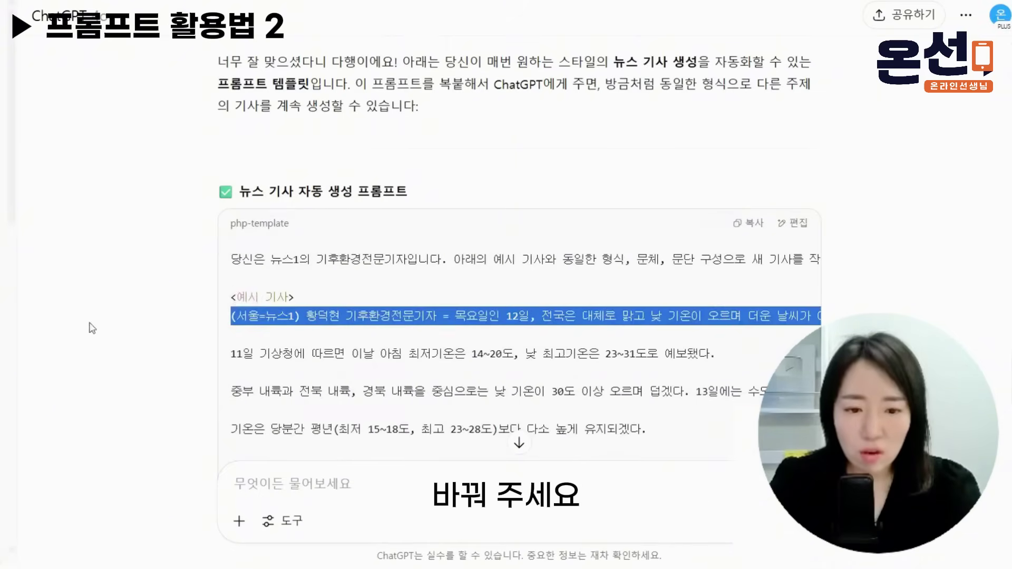
# Examine the template's topic placeholder and sample topics, and check the climate reporter role in its opening line.
pyautogui.click(373, 343)
pyautogui.scroll(-4, 317, 295)
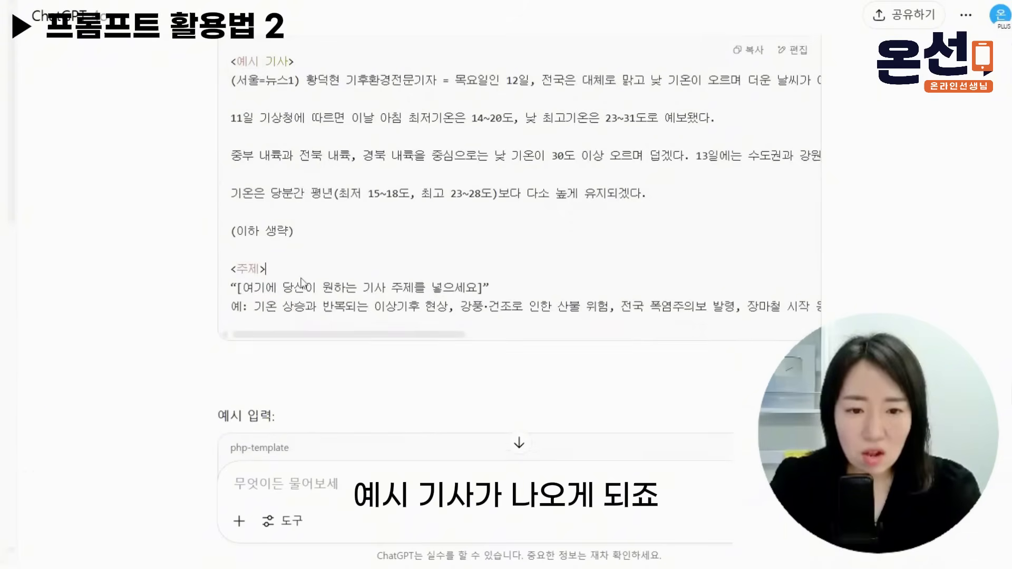
pyautogui.moveTo(232, 268); pyautogui.dragTo(474, 287)
pyautogui.click(705, 306)
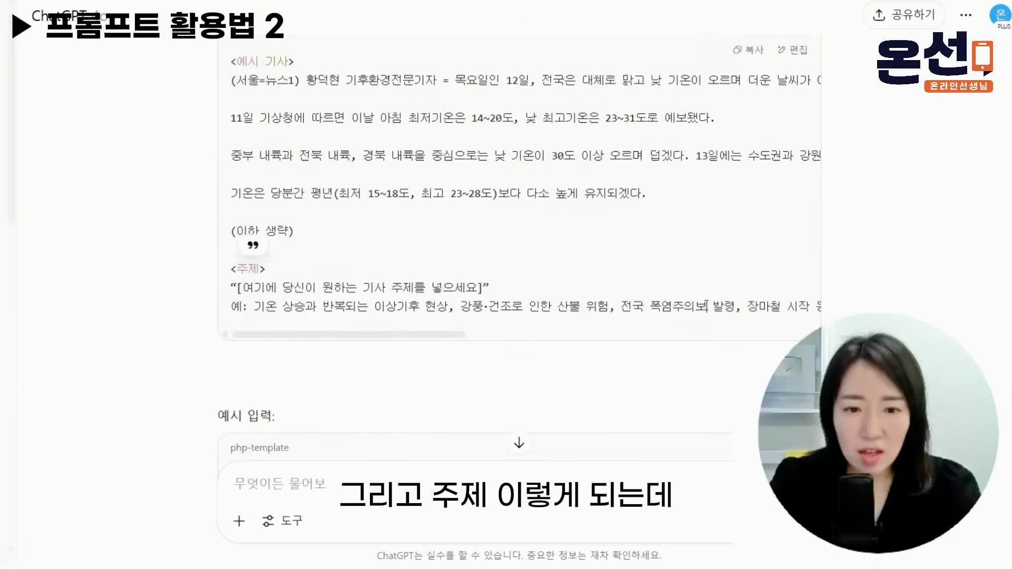
pyautogui.scroll(3, 706, 305)
pyautogui.scroll(-3, 739, 211)
pyautogui.scroll(2, 755, 69)
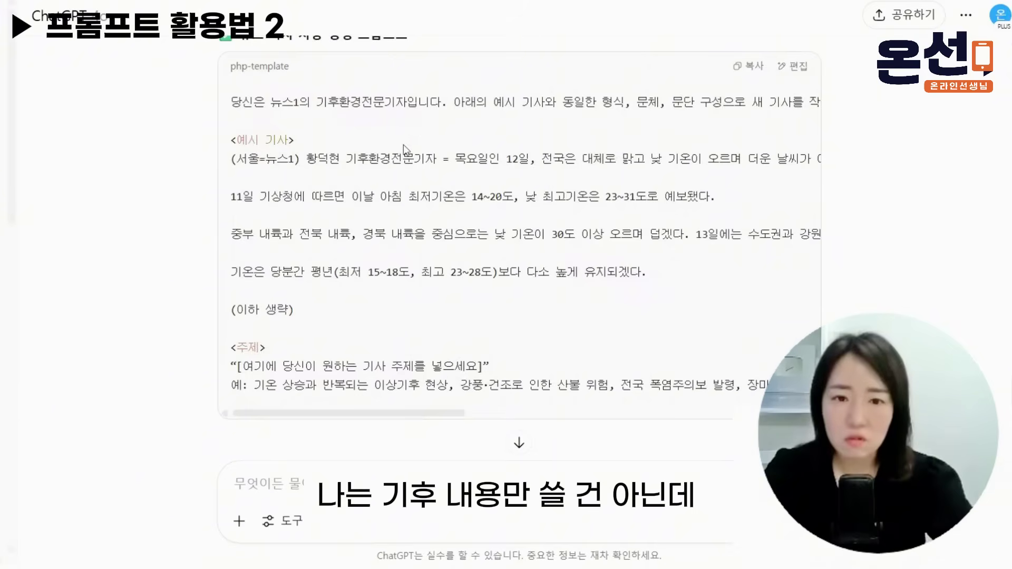
pyautogui.moveTo(322, 101); pyautogui.dragTo(419, 106)
# Enter the follow-up message "이 프롬프트에서, 나는 기후 말고 전체적인 뉴스가 될만한 모든 주제를 다룰거야".
pyautogui.scroll(-3, 416, 105)
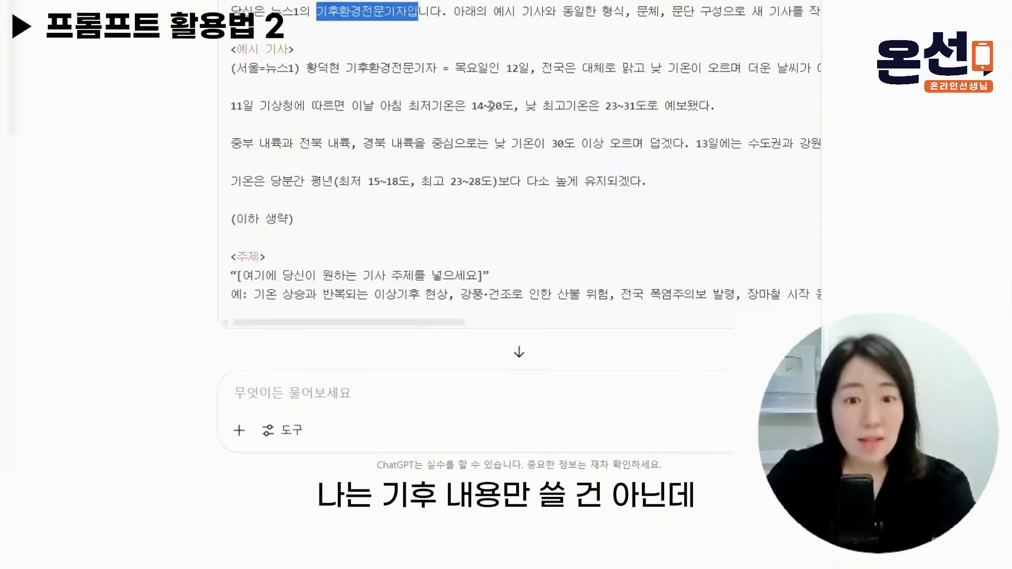
pyautogui.write('이 프롬프트에서, 나는 기후 말고 전체적인 뉴스가 될만')
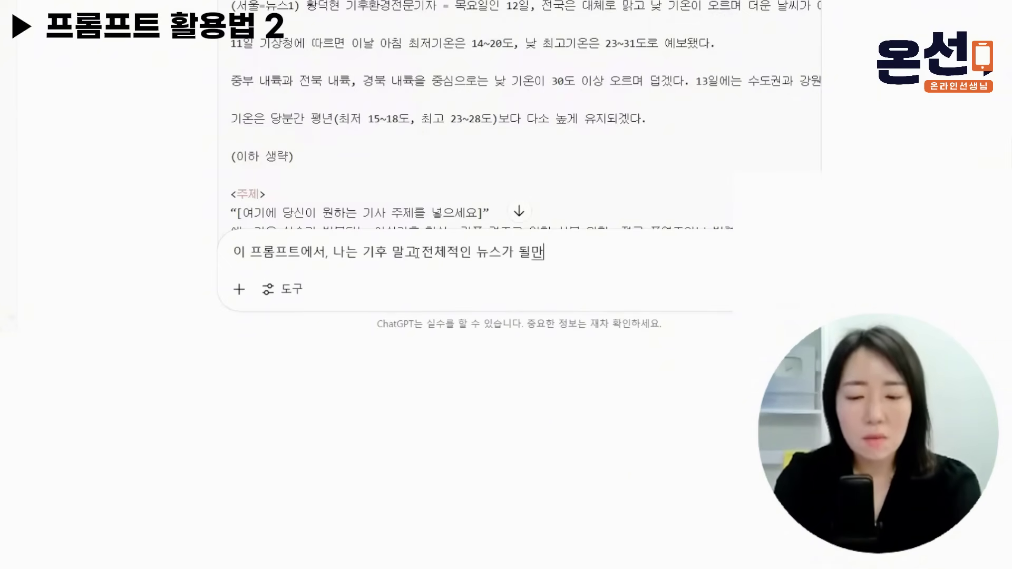
pyautogui.write('주제를 다룰거야')
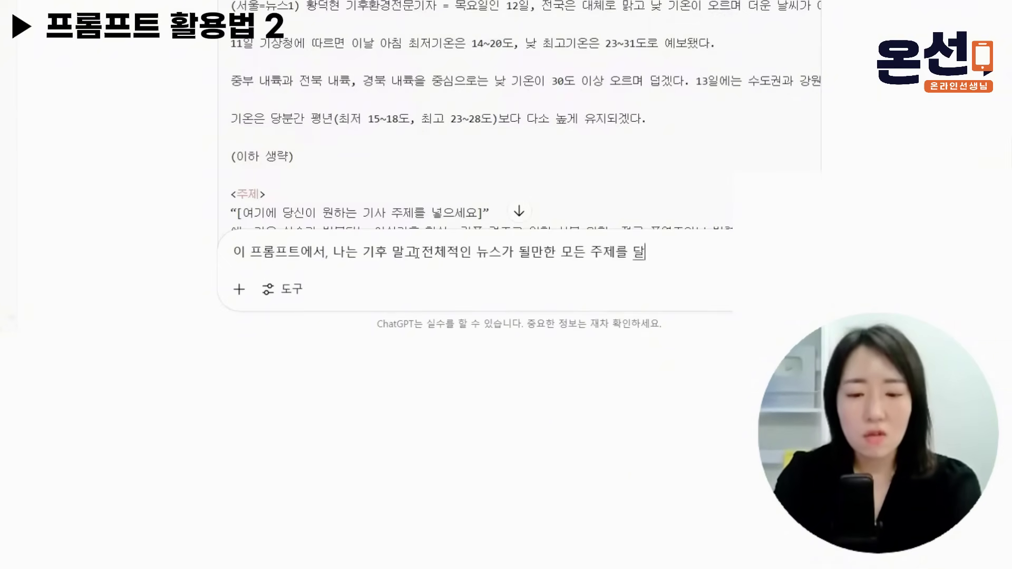
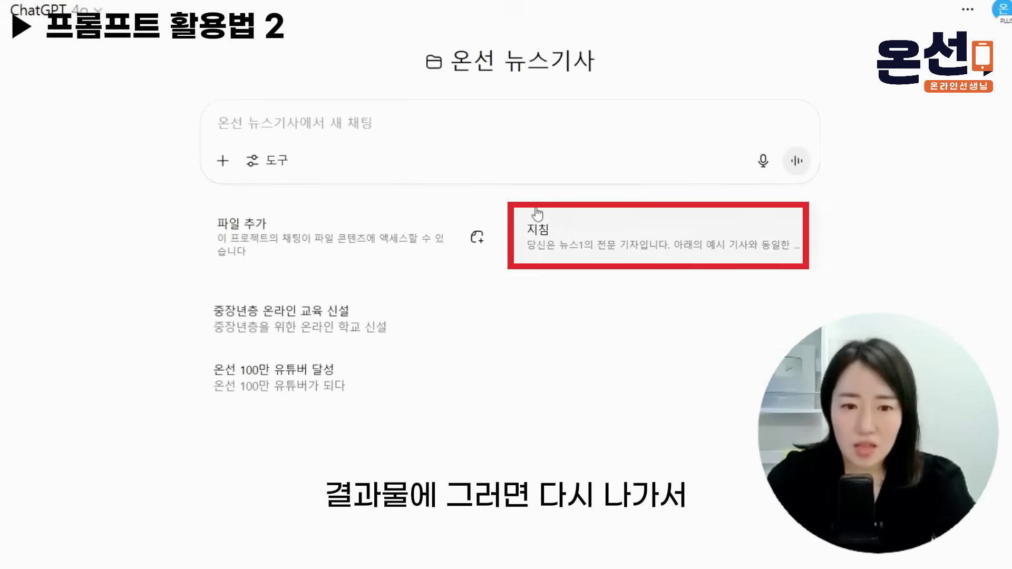
# At the end of the 온선 뉴스기사 project instructions, add a dashed separator, the heading "추가사항" and "1. 기사이기 때문에 과장이나, 근거없는 내용은 넣지마".
pyautogui.click(583, 242)
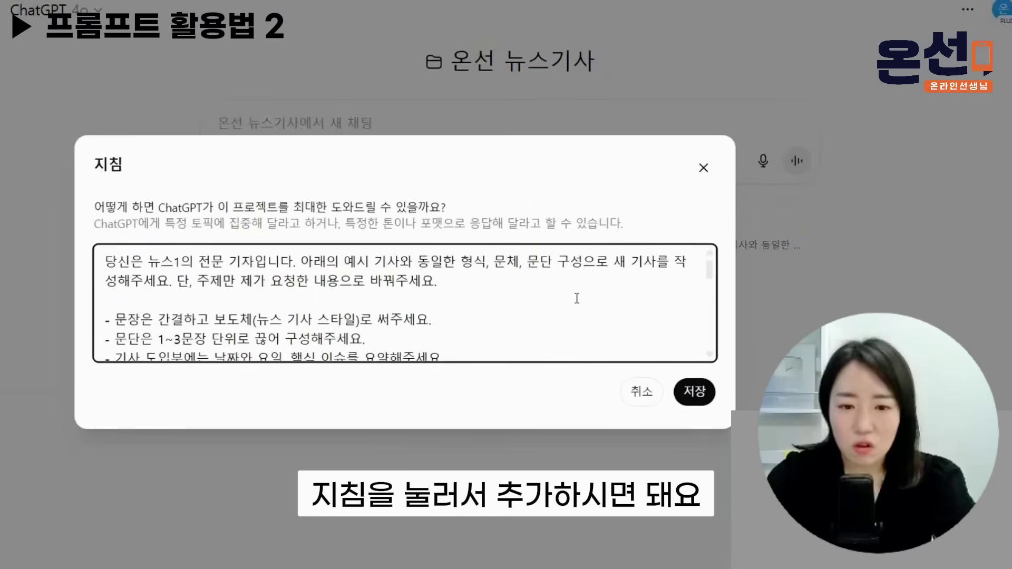
pyautogui.scroll(-10, 577, 298)
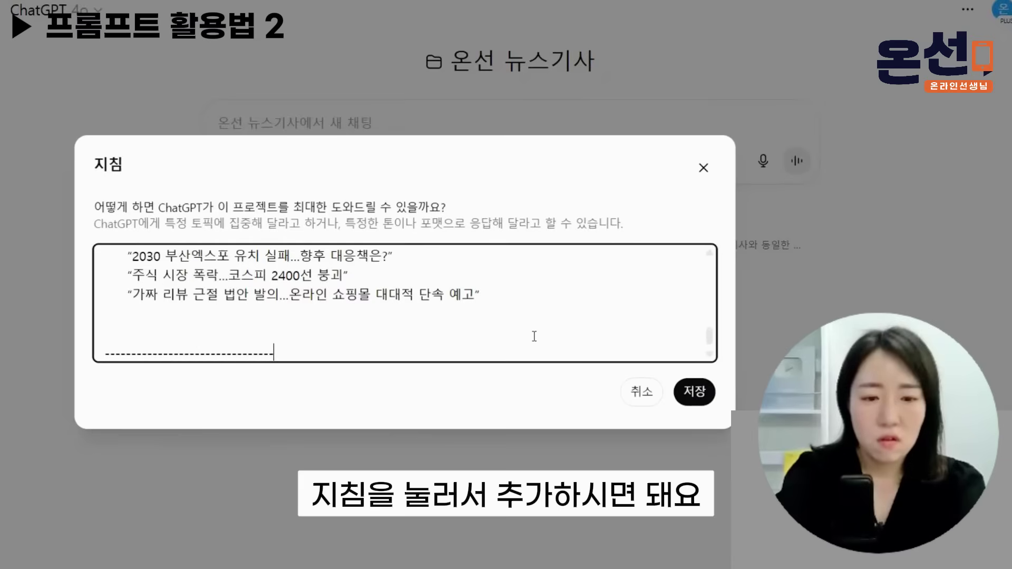
pyautogui.press('Return')
pyautogui.press('Return')
pyautogui.write('추가사항')
pyautogui.press('Return')
pyautogui.write('1. ')
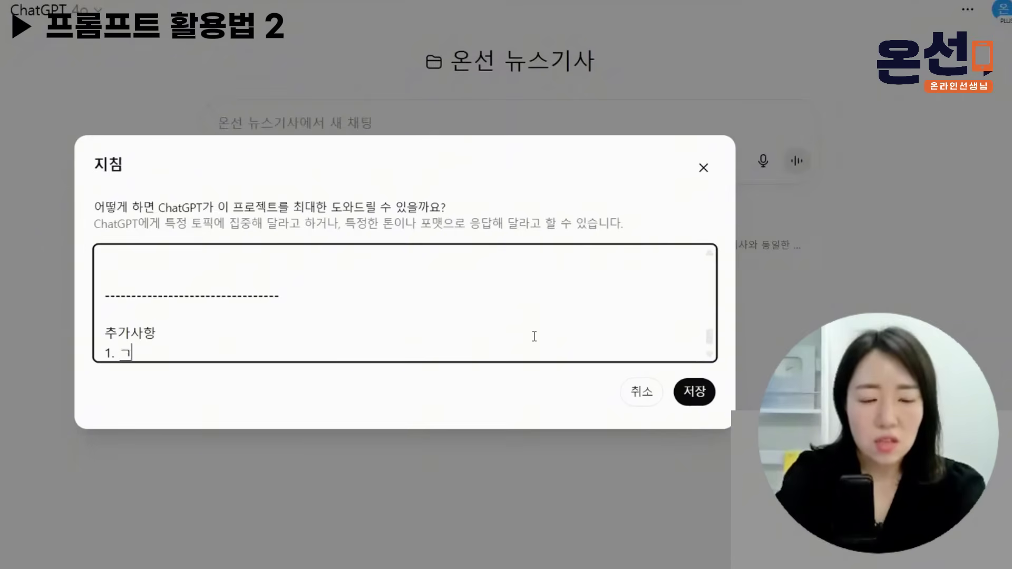
pyautogui.write('기사이기 때문에 과장이나')
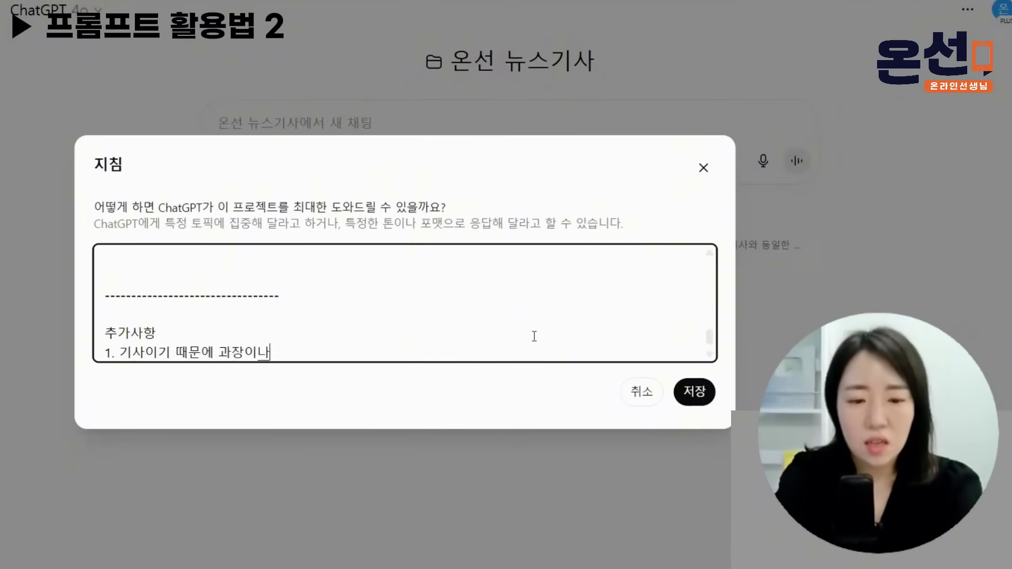
pyautogui.write(', 근거없는 내용ㅇ')
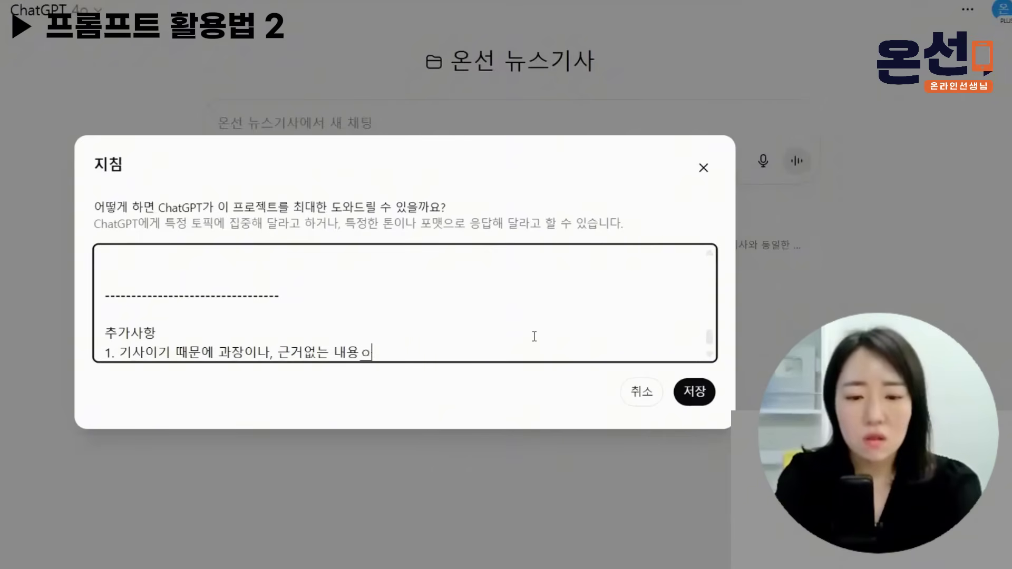
pyautogui.write('은 너ㅎ지마')
# Add a second item under 추가사항 in the project instructions: "2. 다 쓰고나서 사실이 아닌 것은 뺄 것.".
pyautogui.press('Return')
pyautogui.write('2. ㅎ')
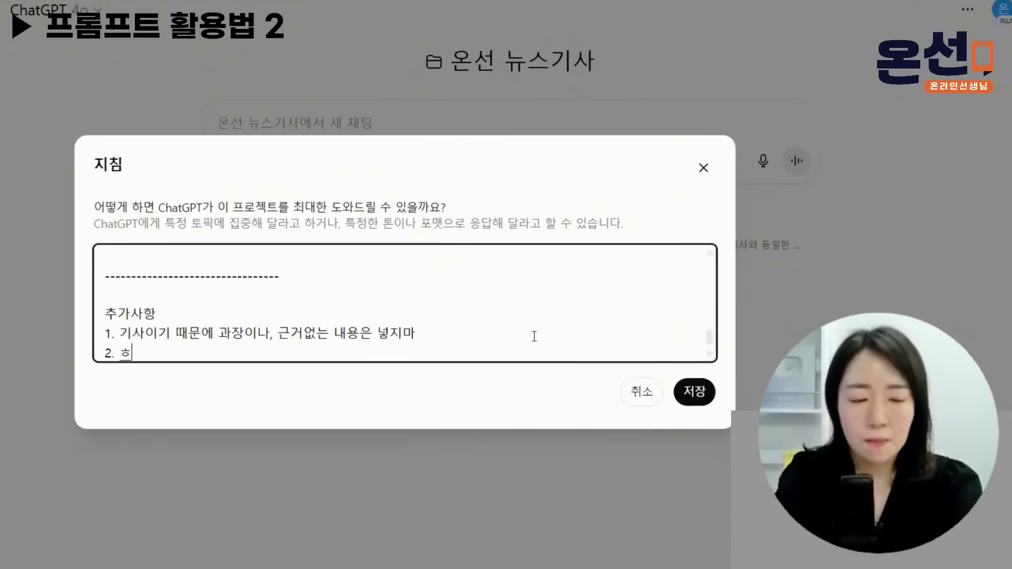
pyautogui.write('다 ㅆㅡ고나서 사실')
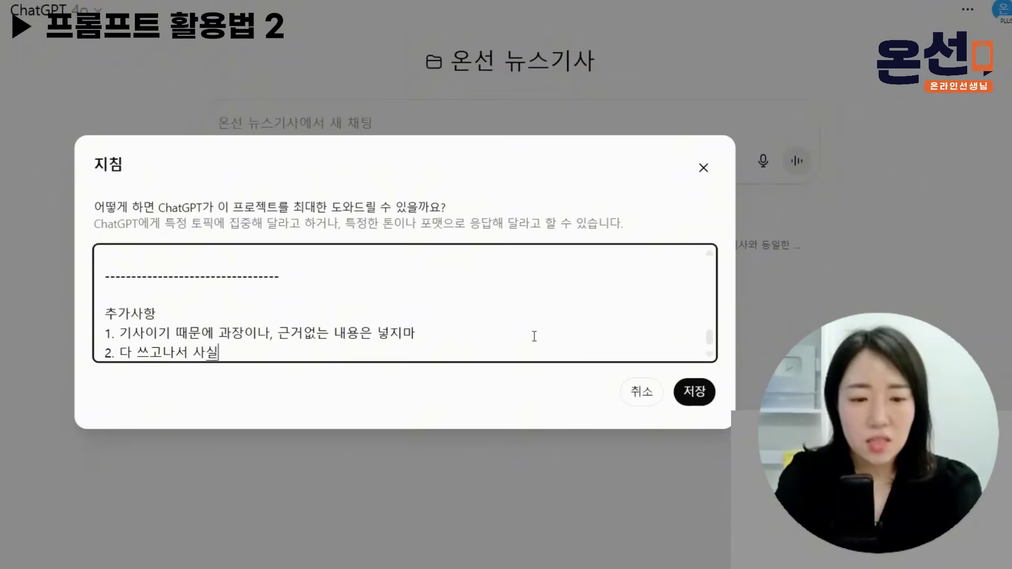
pyautogui.write('이 아닌 것은 뺄')
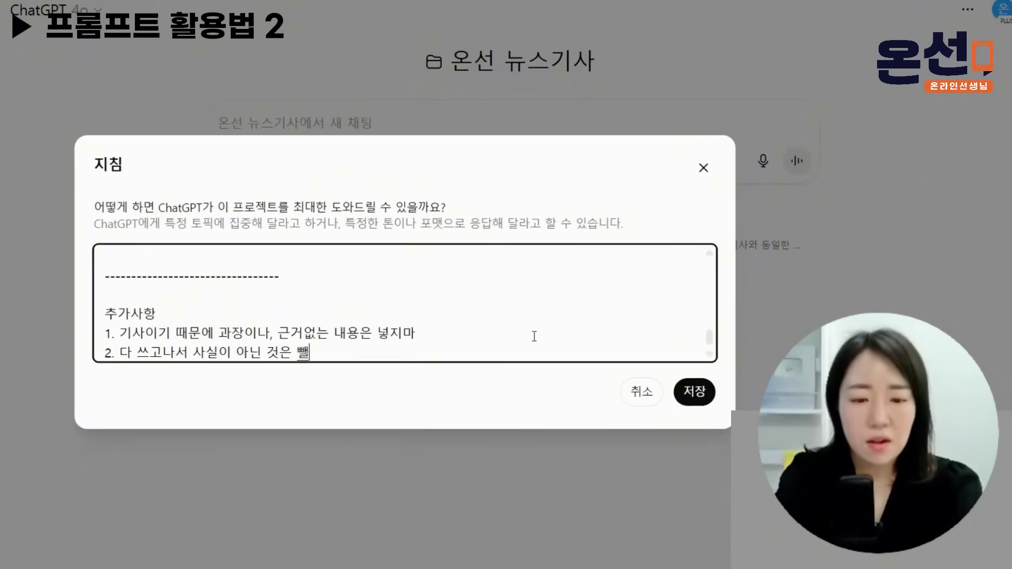
pyautogui.write(' 것.')
pyautogui.press('Return')
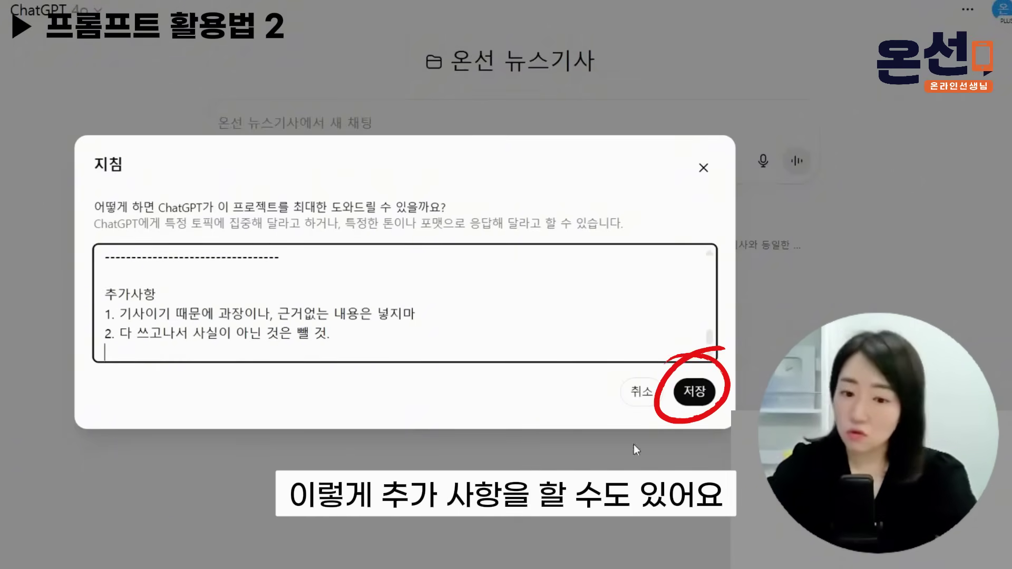
# Save the edited 온선 뉴스기사 project instructions.
pyautogui.click(695, 392)
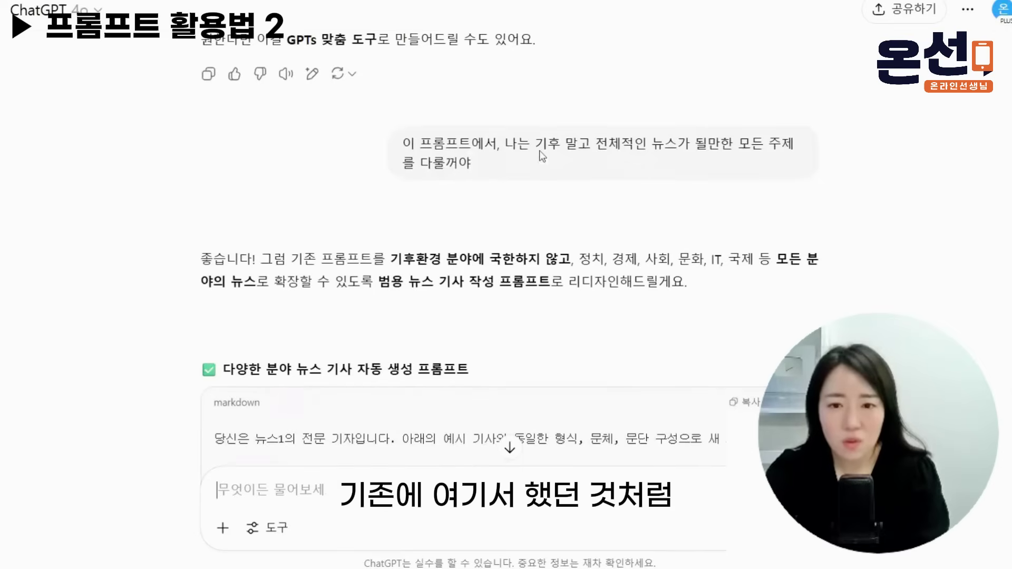
# Review the earlier request to turn the result into a prompt and the news-article template written in reply.
pyautogui.scroll(15, 541, 156)
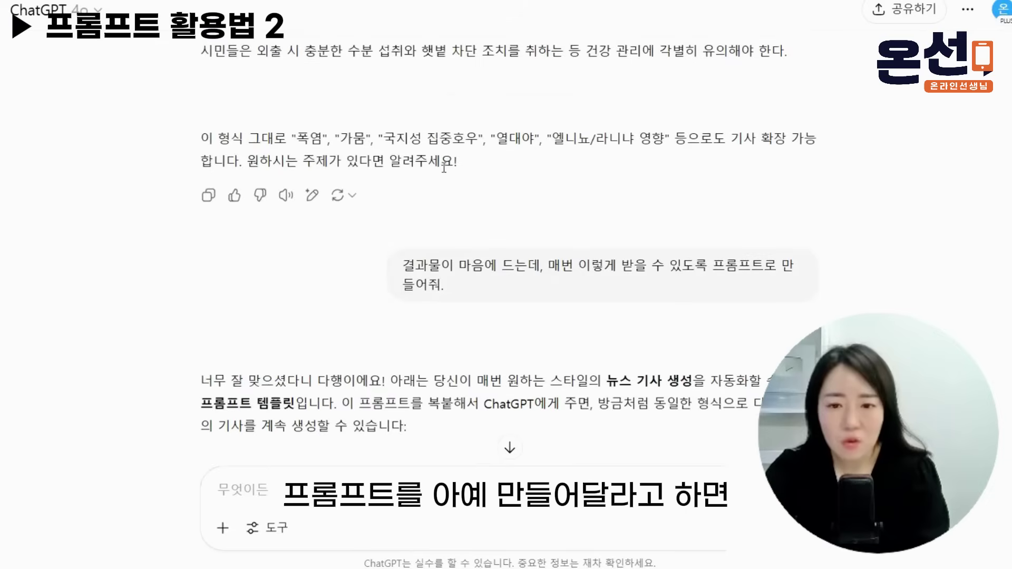
pyautogui.moveTo(560, 265); pyautogui.dragTo(672, 298)
pyautogui.scroll(-10, 672, 299)
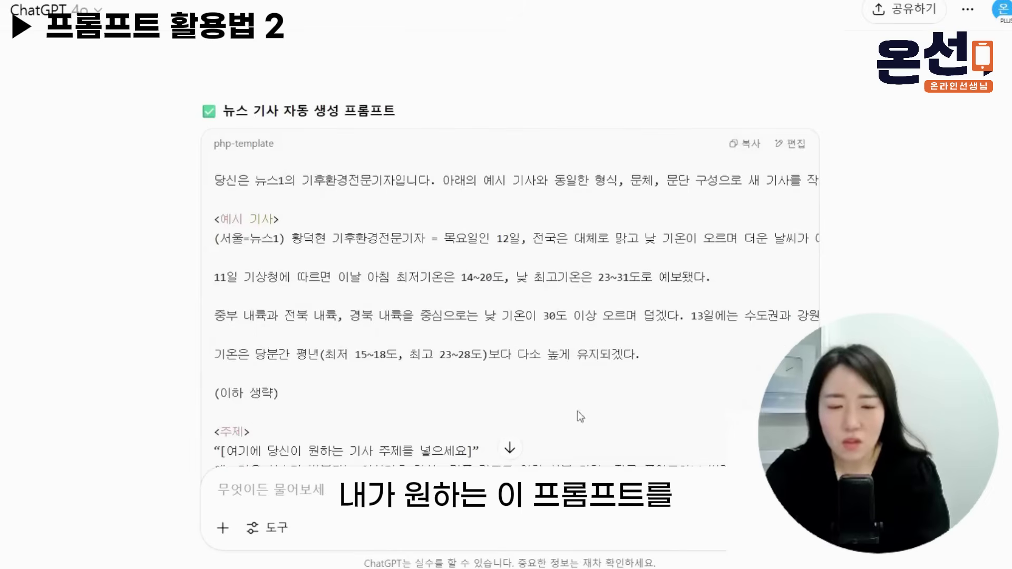
pyautogui.scroll(-8, 557, 276)
pyautogui.scroll(5, 560, 282)
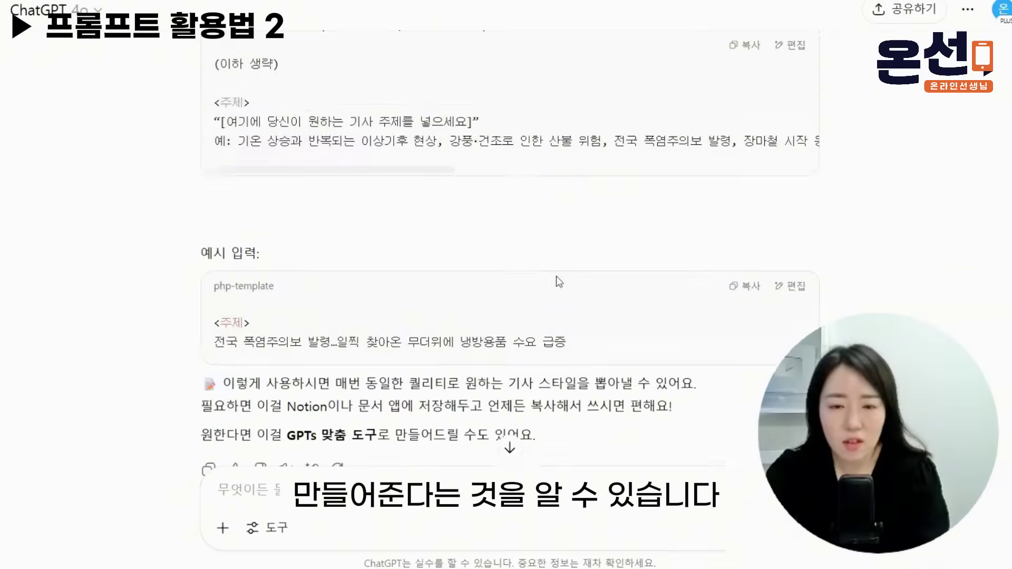
pyautogui.scroll(3, 556, 276)
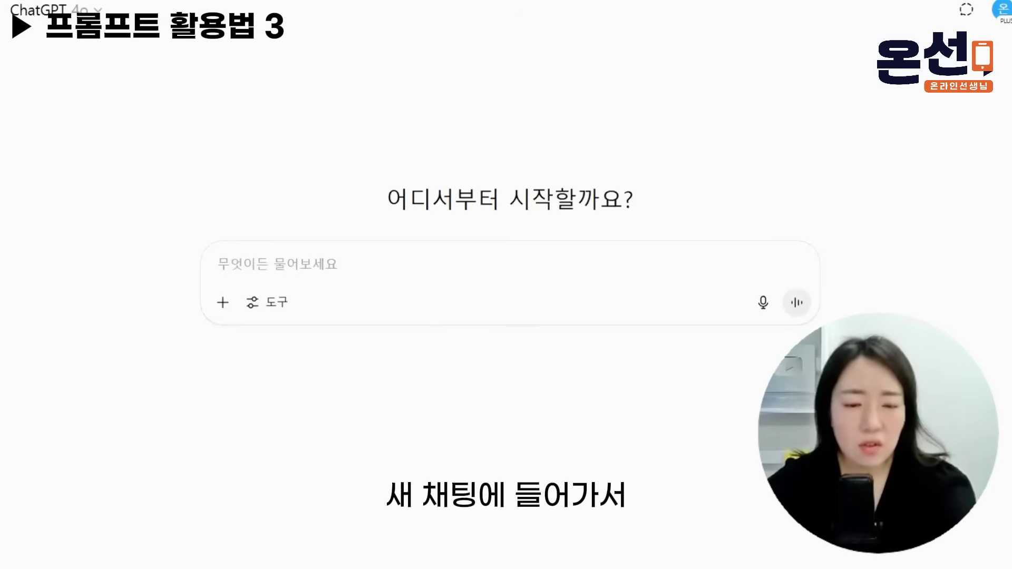
# Begin a message in the new chat: "지금부터 나는 업무메일을 쓸거야. 상대는 고객이고, 나는 고객에게 어떤 정보를 정중하게 전달".
pyautogui.write('지금')
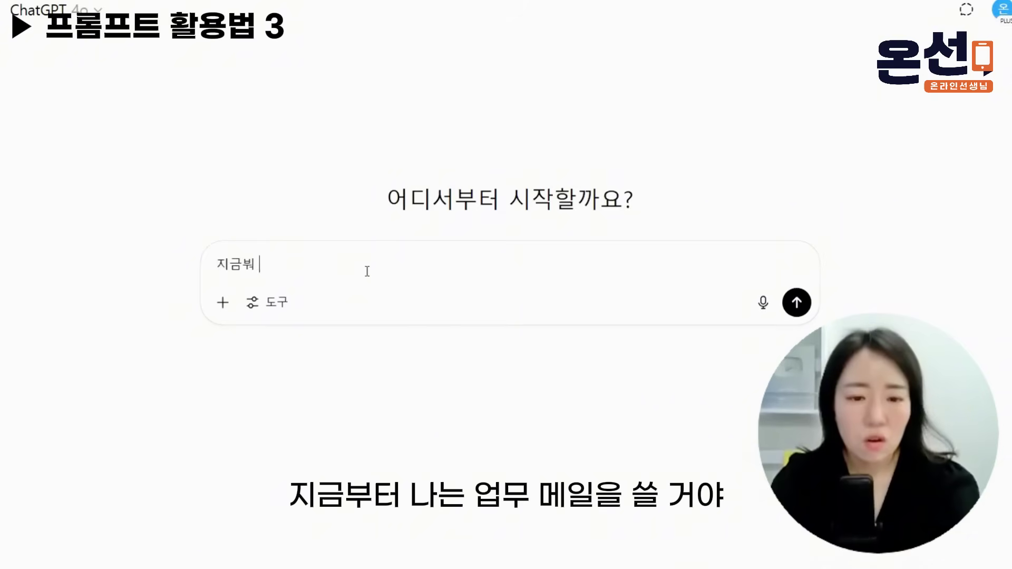
pyautogui.write('부터 나는 업무메일을 쓸거야')
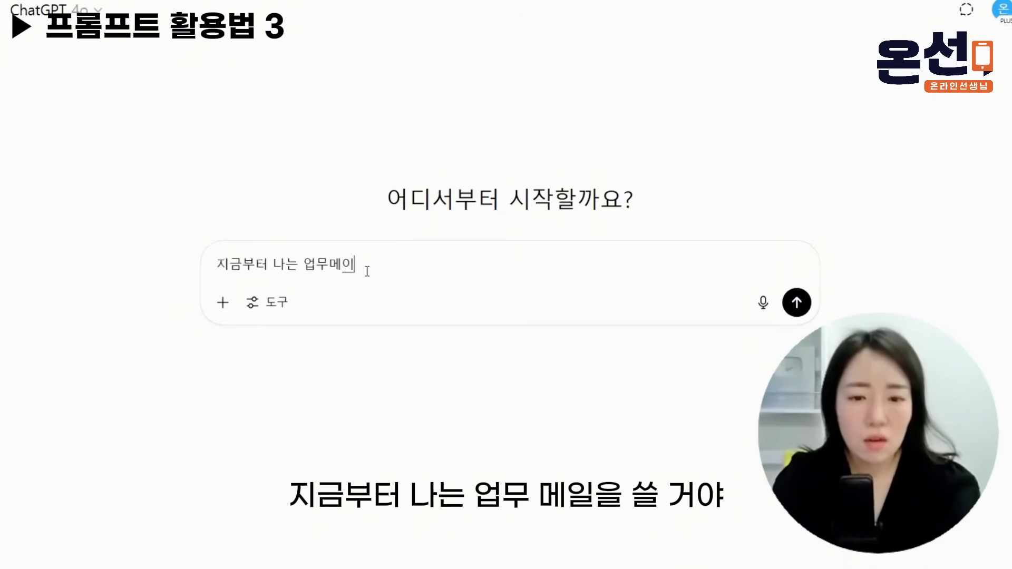
pyautogui.write('. ')
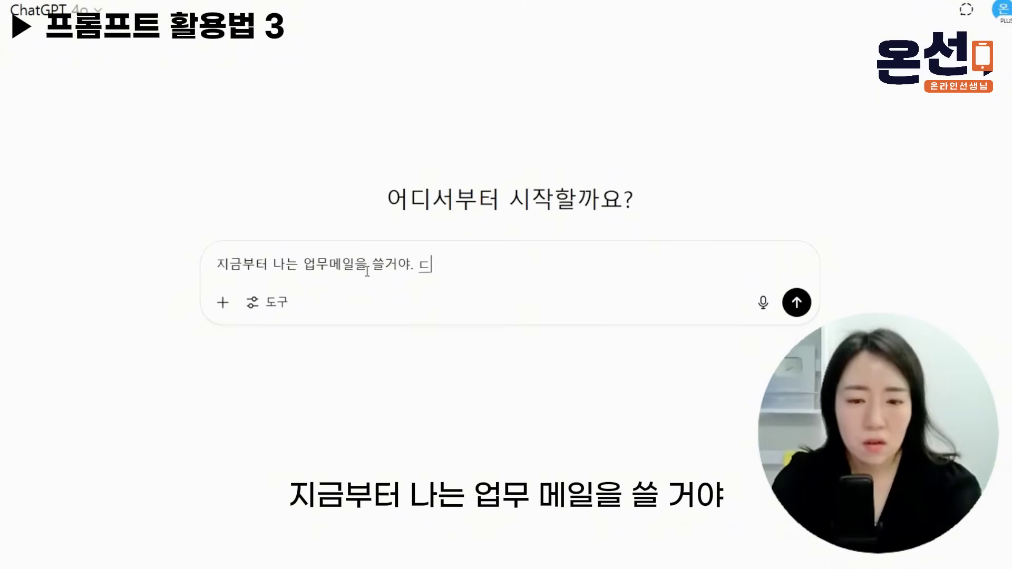
pyautogui.write('상대는 고객이')
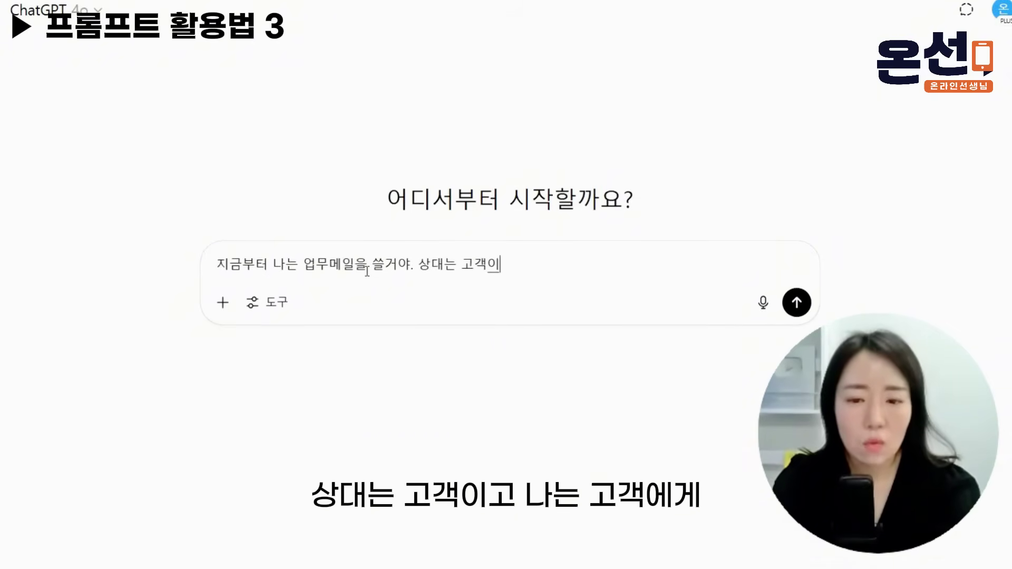
pyautogui.write('고, 나는 고객에게 어')
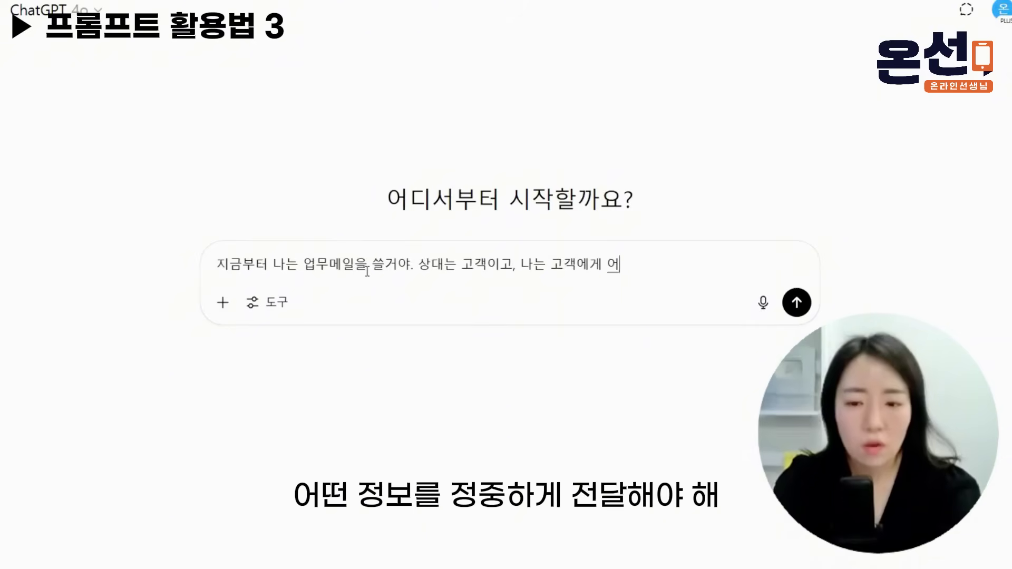
pyautogui.write('떤 저ㅇ보를 정중하게 전달')
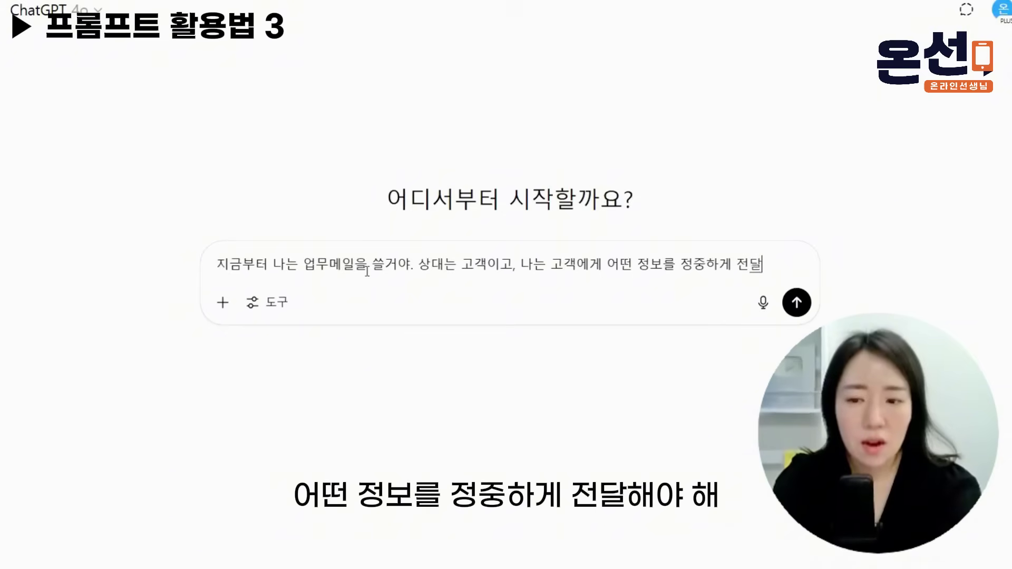
# Complete the sentence with "해야해." and add the question "일반적인 업무메일의 특징이 뭘까" to the message.
pyautogui.write('ㅐ. 업무메일의 트')
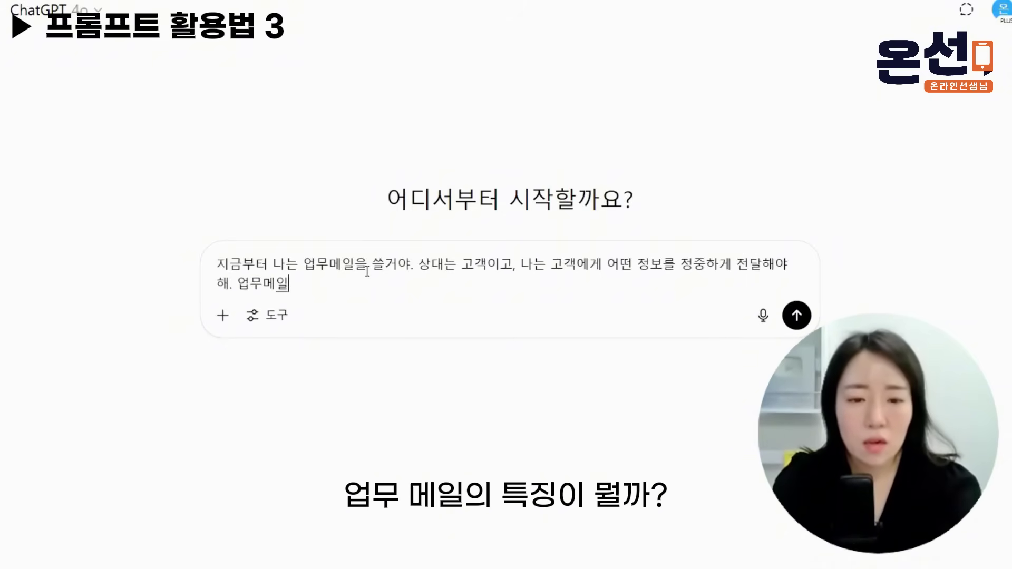
pyautogui.write('ㄱ징이 ㅁ')
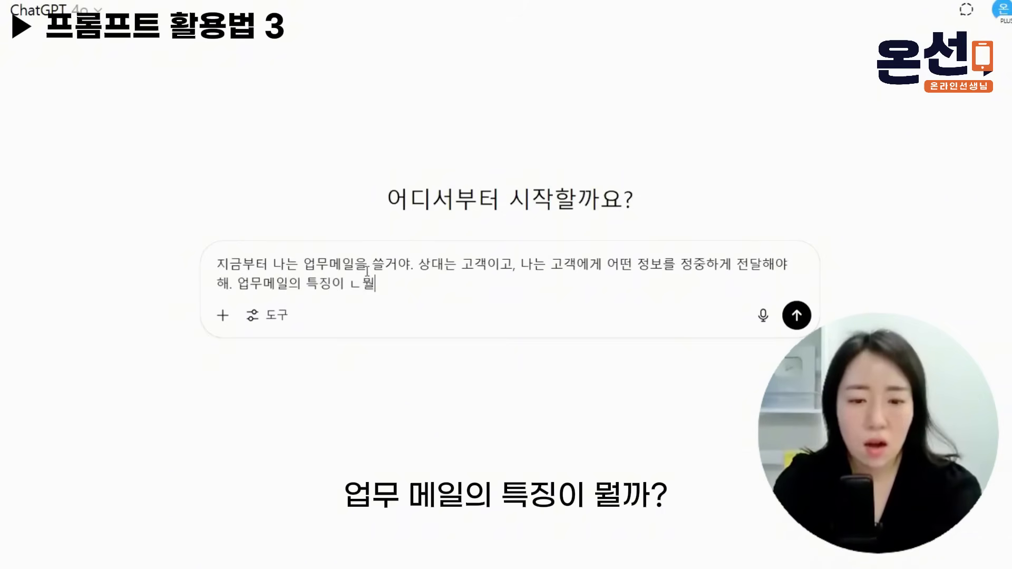
pyautogui.write('ㅝㄹ까')
pyautogui.hotkey('ctrl', 'Left')
pyautogui.hotkey('ctrl', 'Left')
pyautogui.hotkey('ctrl', 'Left')
pyautogui.write('일반적인')
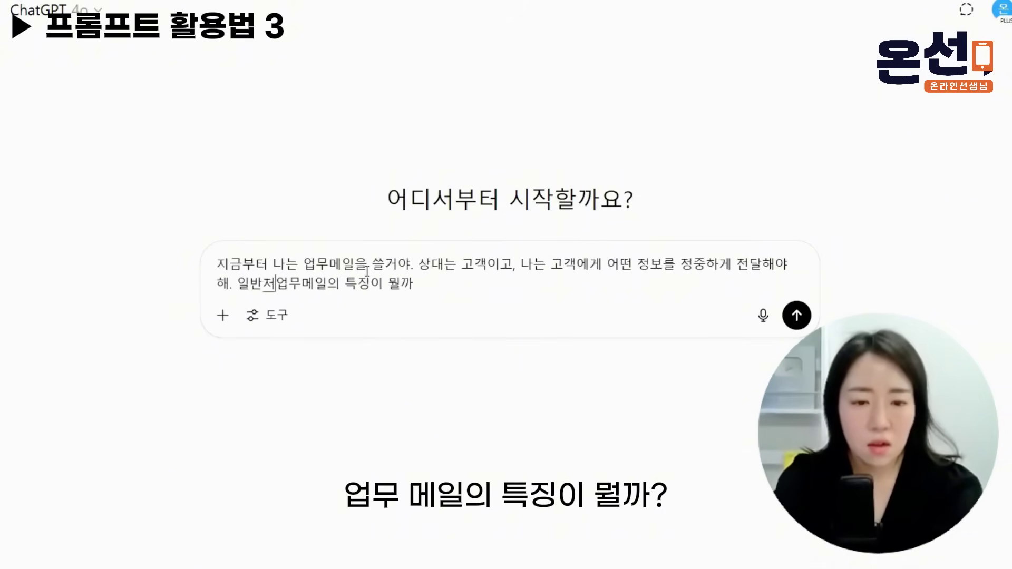
# Check the draft's purpose, recipient and question about typical business emails, and send the message.
pyautogui.click(445, 265)
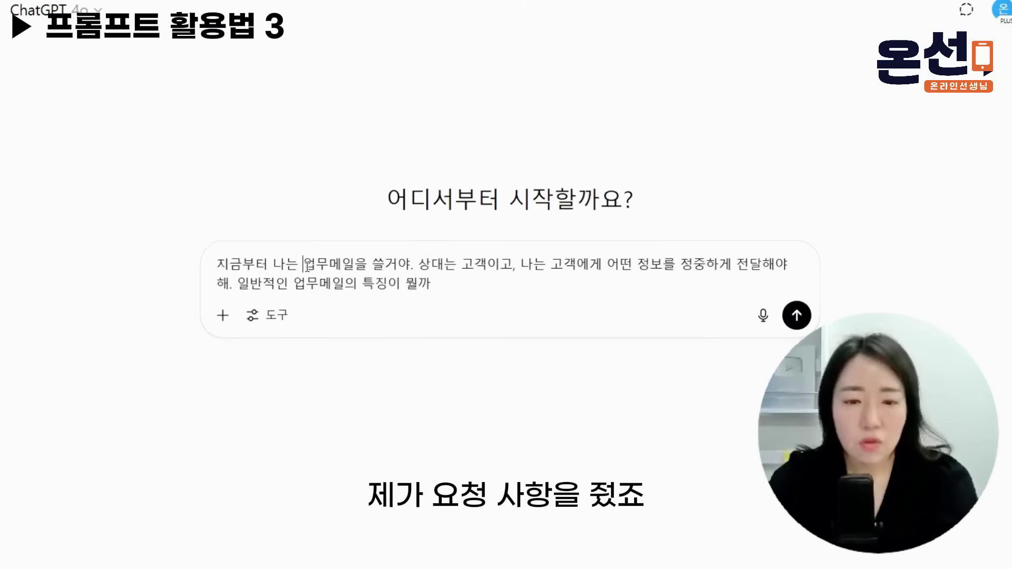
pyautogui.moveTo(305, 265); pyautogui.dragTo(513, 265)
pyautogui.click(464, 262)
pyautogui.click(645, 264)
pyautogui.moveTo(634, 264); pyautogui.dragTo(430, 283)
pyautogui.click(307, 283)
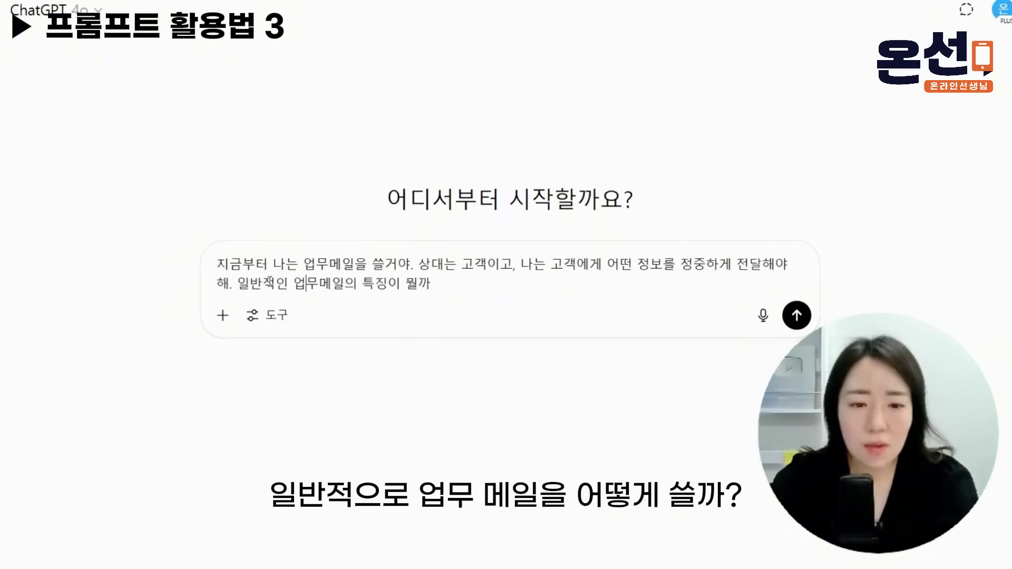
pyautogui.moveTo(248, 283); pyautogui.dragTo(402, 283)
pyautogui.click(402, 283)
pyautogui.click(797, 316)
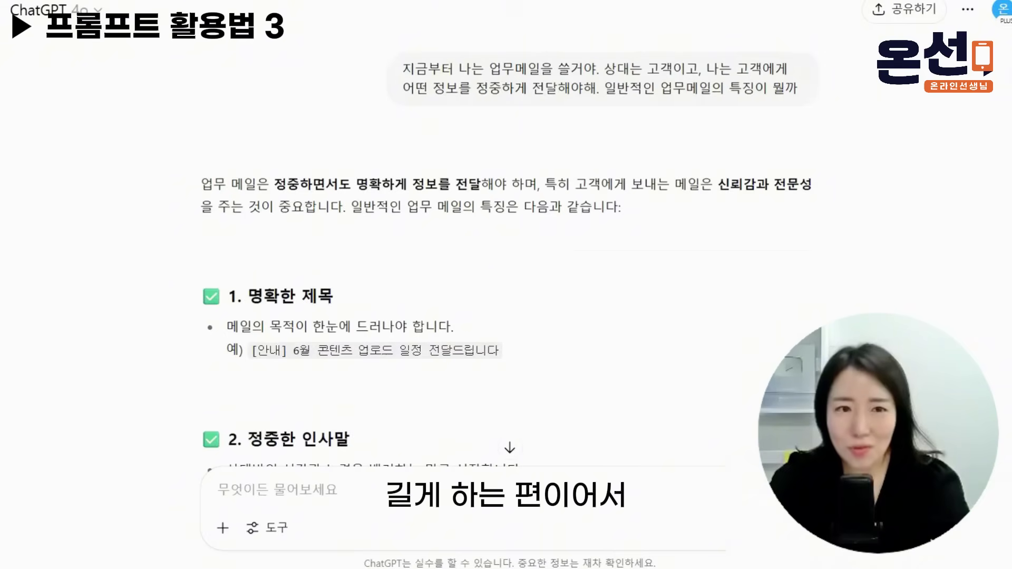
# Examine the reply's summary of business emails and its points on a clear subject line and a polite greeting.
pyautogui.moveTo(274, 184); pyautogui.dragTo(481, 185)
pyautogui.click(482, 185)
pyautogui.scroll(-2, 446, 322)
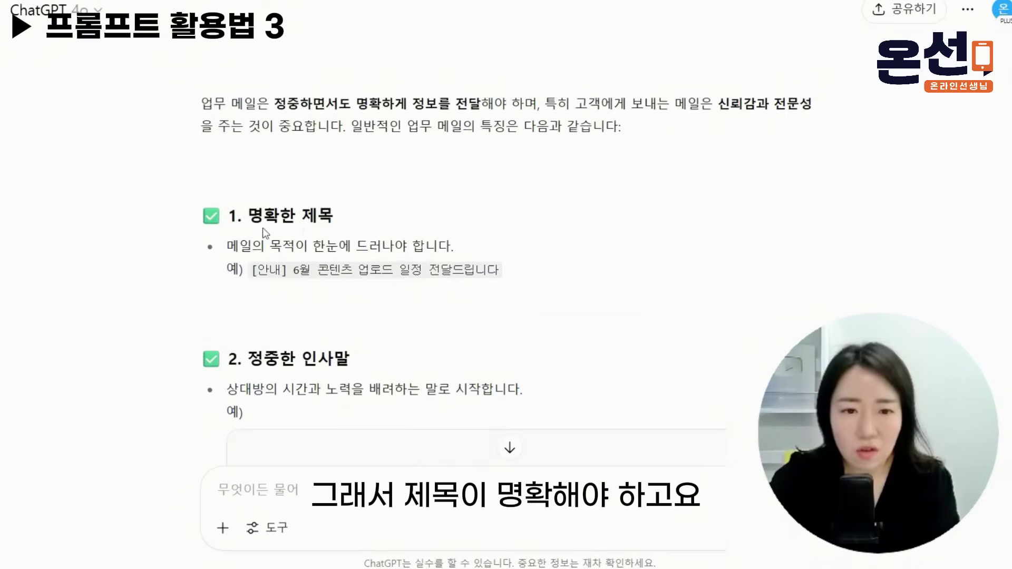
pyautogui.moveTo(239, 217); pyautogui.dragTo(454, 246)
pyautogui.scroll(-3, 454, 340)
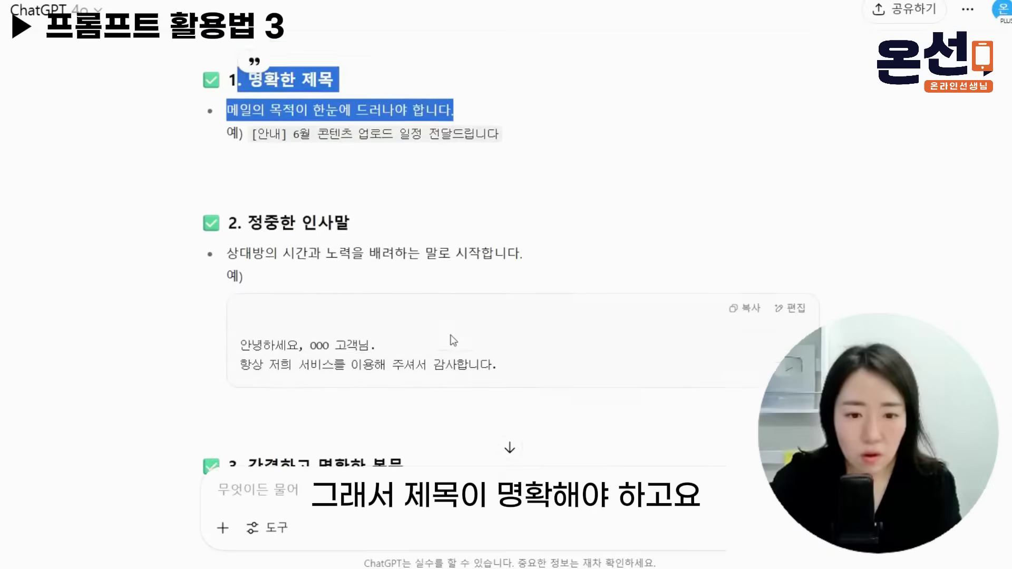
pyautogui.moveTo(268, 197); pyautogui.dragTo(451, 229)
pyautogui.scroll(-3, 451, 237)
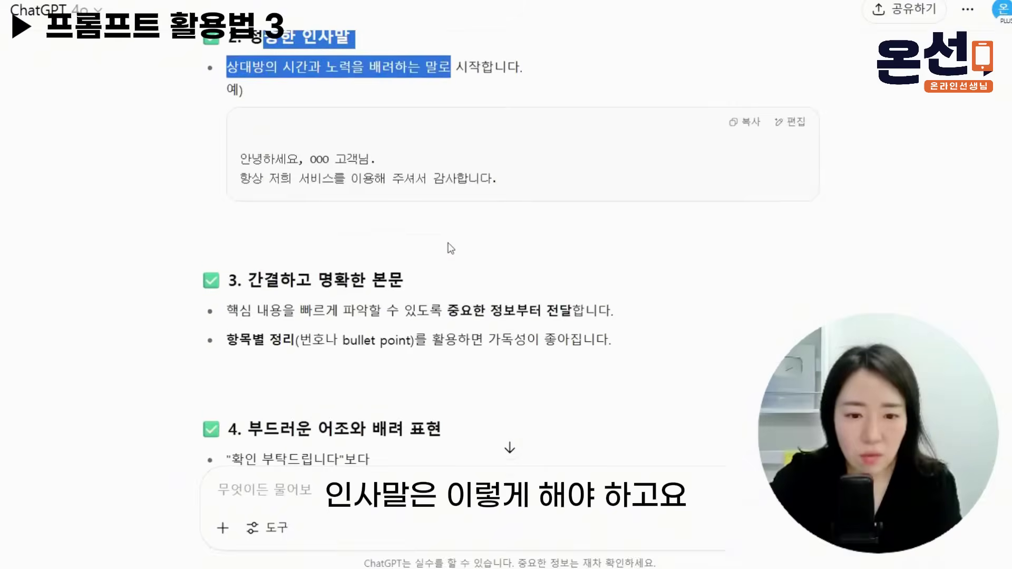
# Examine the points on concise body text, gentle tone and closing signature, plus the offer to make an example email format.
pyautogui.scroll(-3, 451, 248)
pyautogui.moveTo(263, 118); pyautogui.dragTo(445, 145)
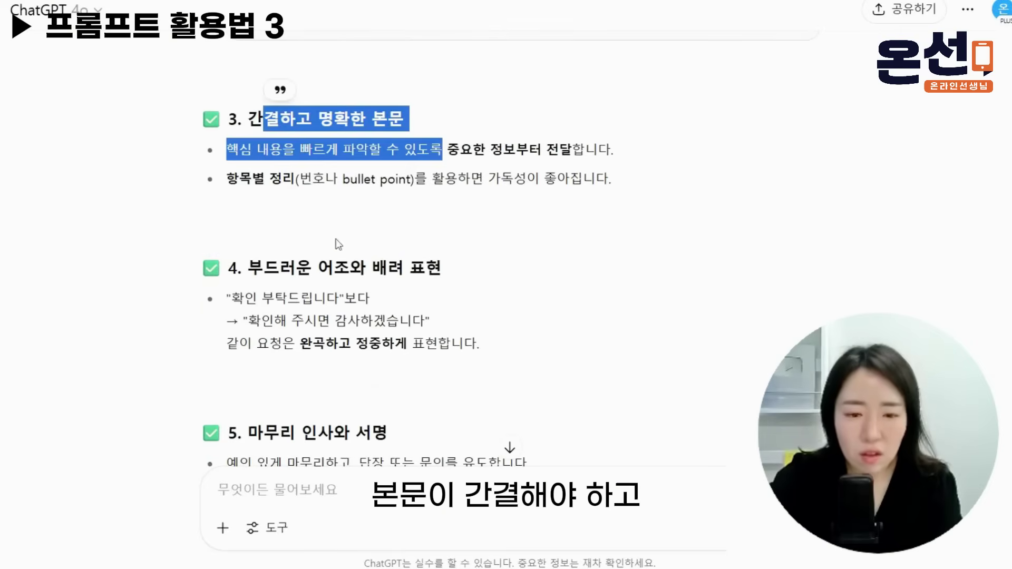
pyautogui.moveTo(249, 269); pyautogui.dragTo(478, 344)
pyautogui.scroll(-3, 253, 264)
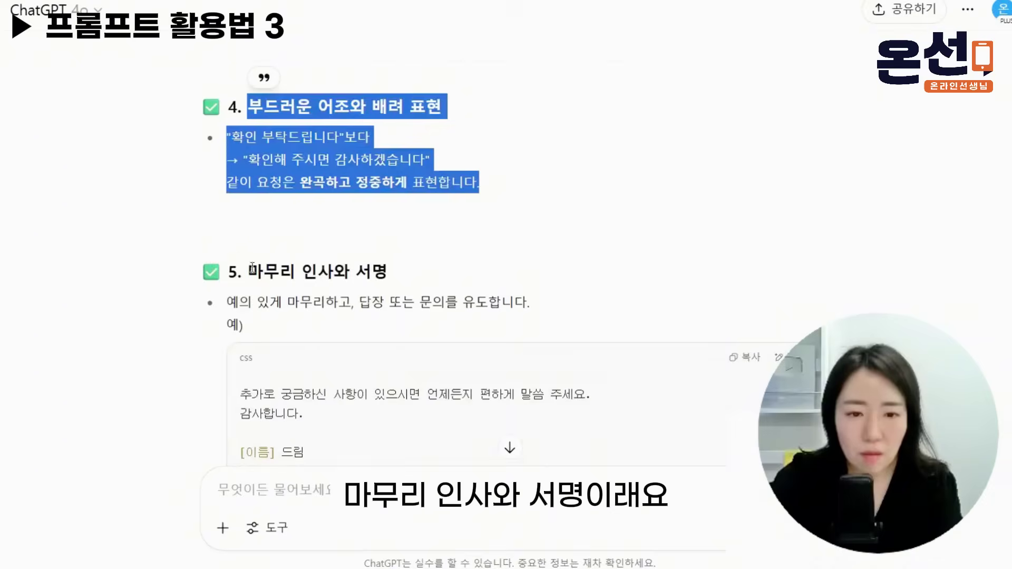
pyautogui.moveTo(249, 270); pyautogui.dragTo(444, 298)
pyautogui.scroll(-5, 444, 295)
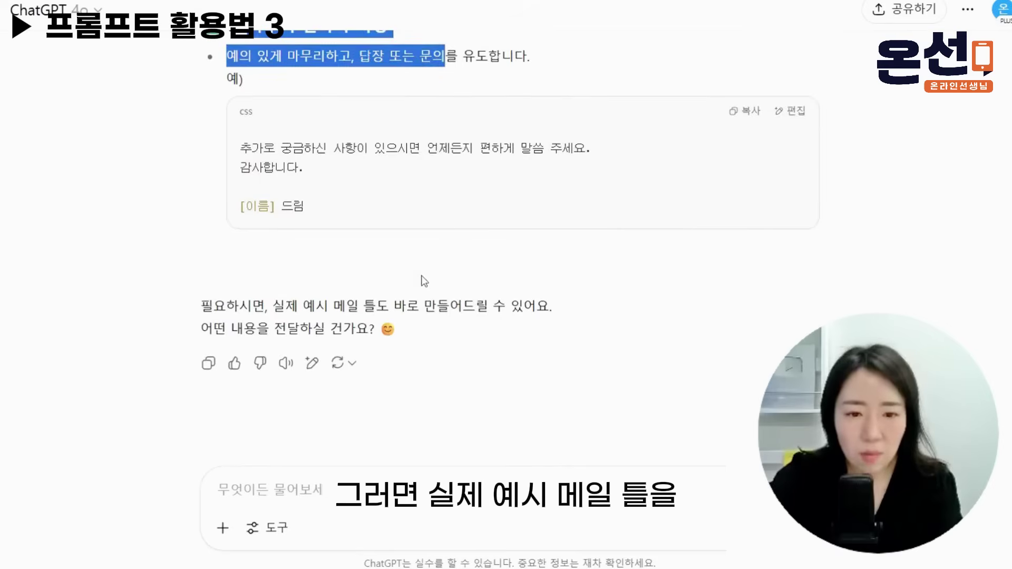
pyautogui.moveTo(272, 302); pyautogui.dragTo(592, 309)
pyautogui.click(438, 395)
# Send the reply "만들어줘. 나는 정수기 회사 직원인데, 정수기 신청해줘서 감사한다는 내용이야".
pyautogui.click(396, 508)
pyautogui.write('ㅁ')
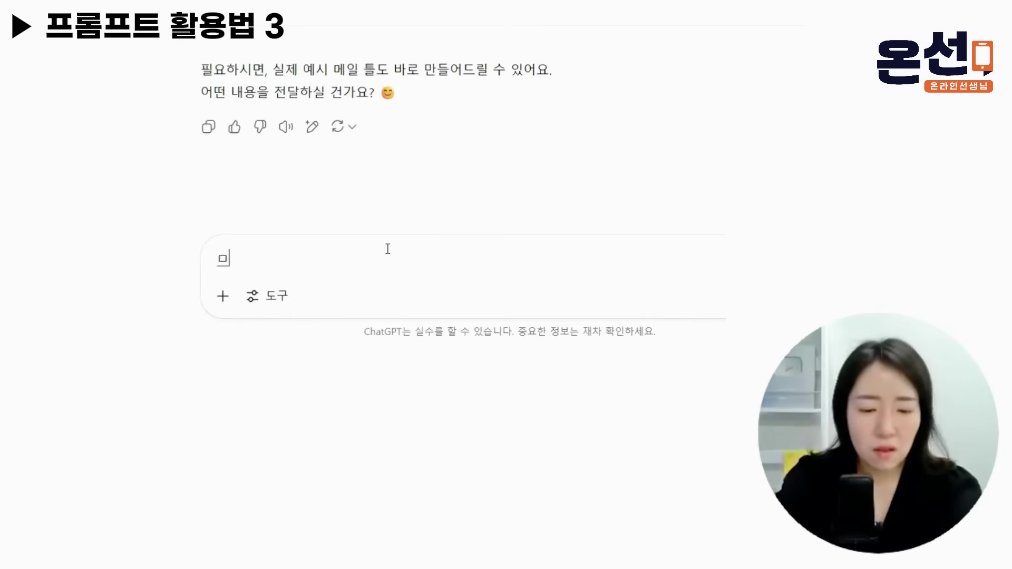
pyautogui.write('ㅏㄴ들어')
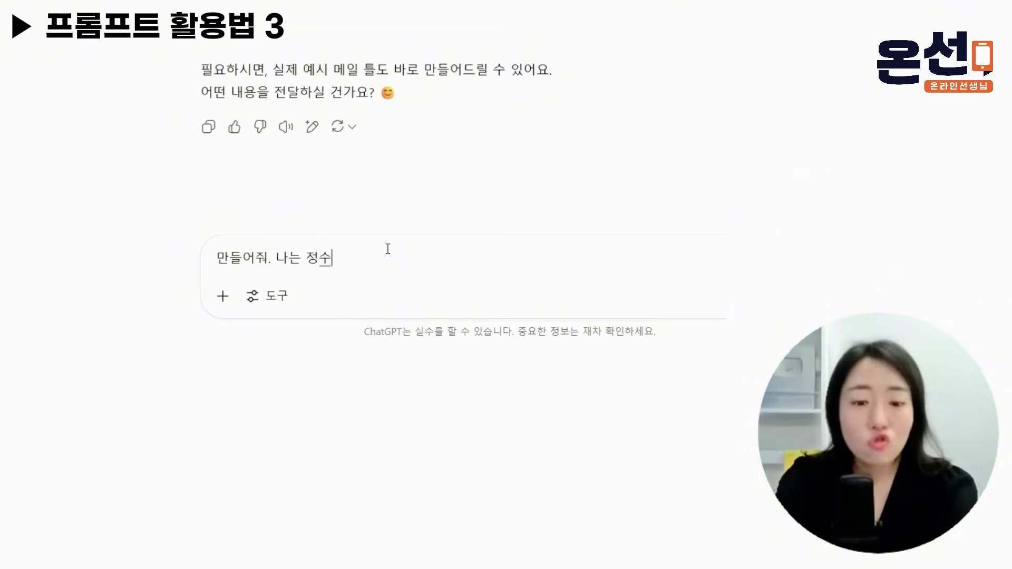
pyautogui.write('줘. 나는 정수기 ㅎㅚ사 ')
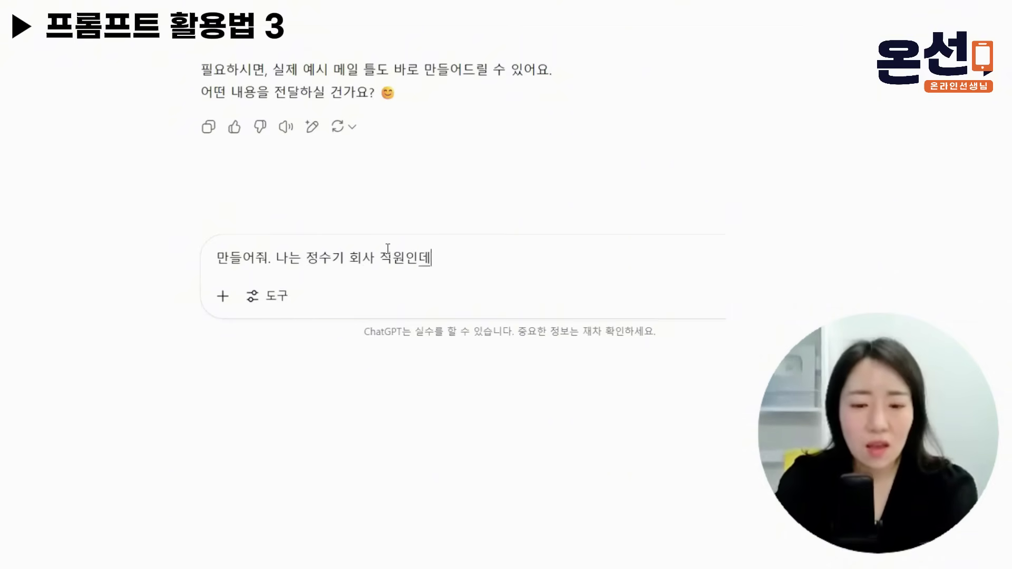
pyautogui.write('직원인데, 정수기 신청해줘서 ')
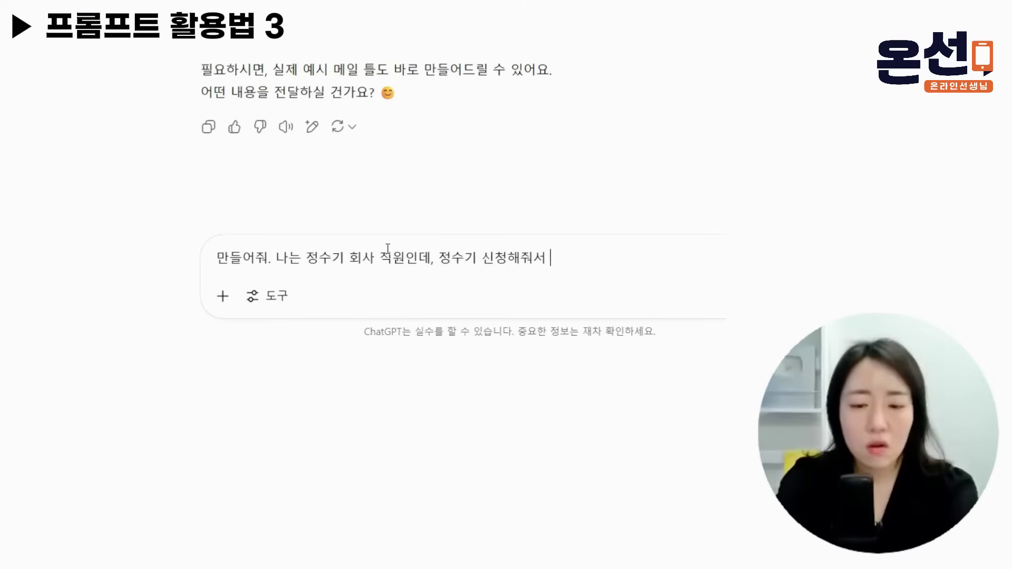
pyautogui.write('감ㅅㅏ한단ㅡㄴ 냉ㅛㅇ이야')
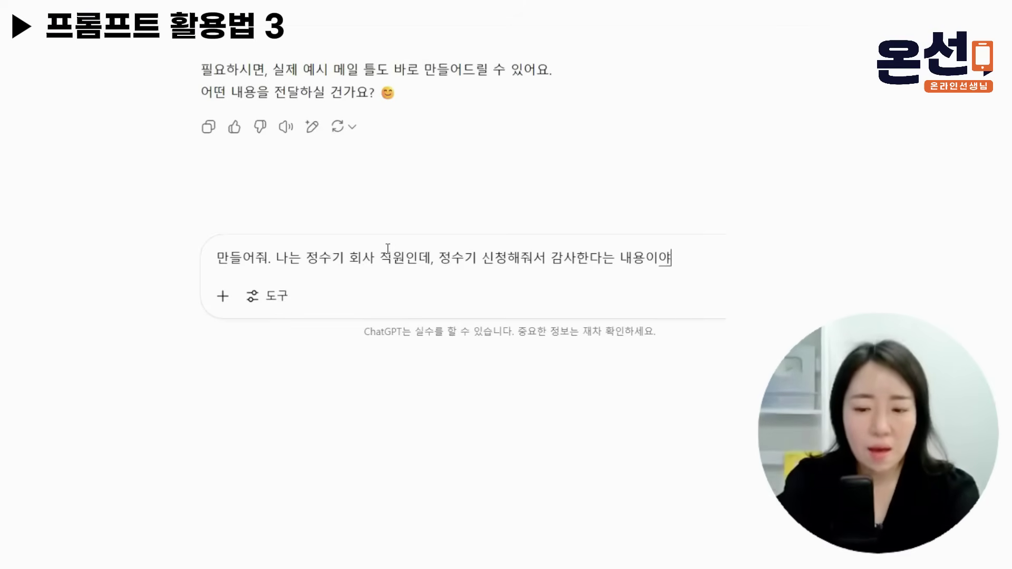
pyautogui.press('Return')
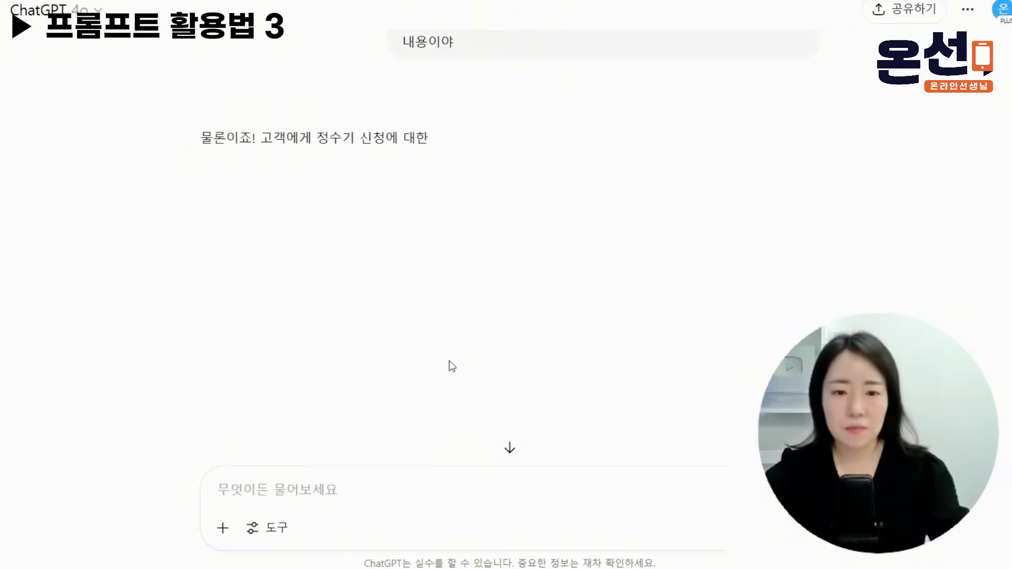
# Read through the water-purifier thank-you email example, from its subject line and greeting to the signature and the closing tone suggestions.
pyautogui.scroll(-5, 451, 364)
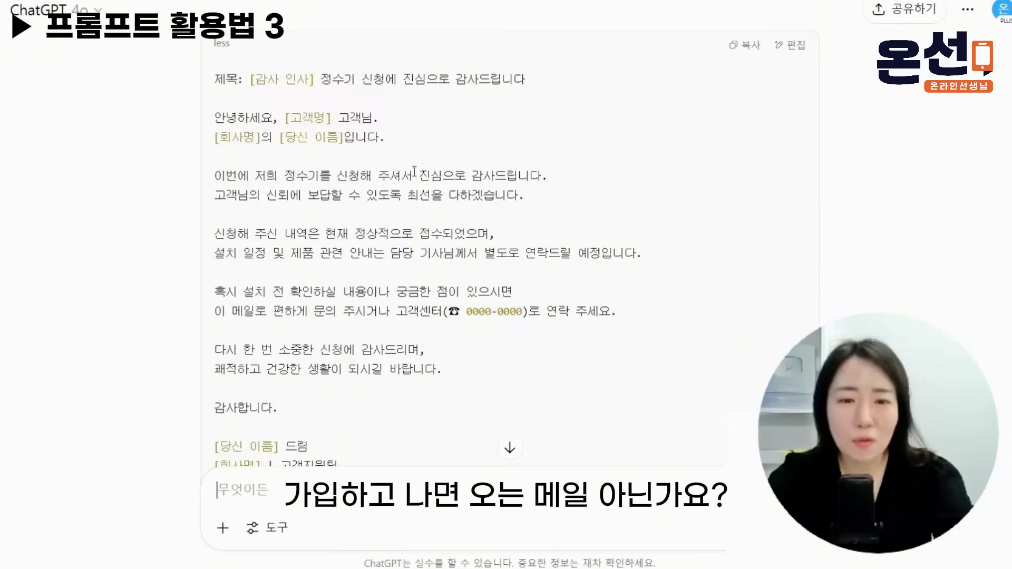
pyautogui.moveTo(332, 76); pyautogui.dragTo(441, 109)
pyautogui.click(447, 136)
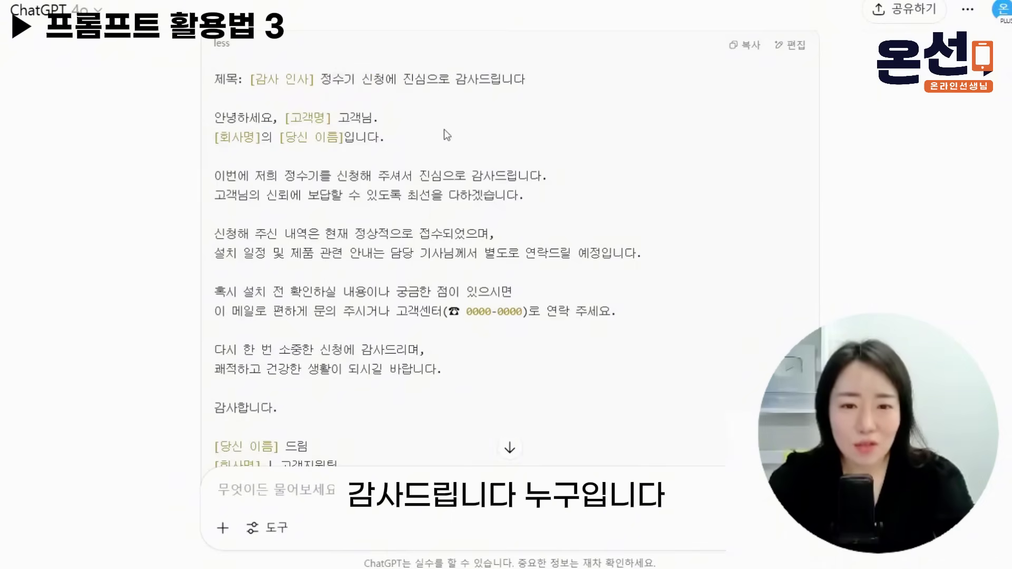
pyautogui.moveTo(356, 174); pyautogui.dragTo(443, 199)
pyautogui.click(280, 279)
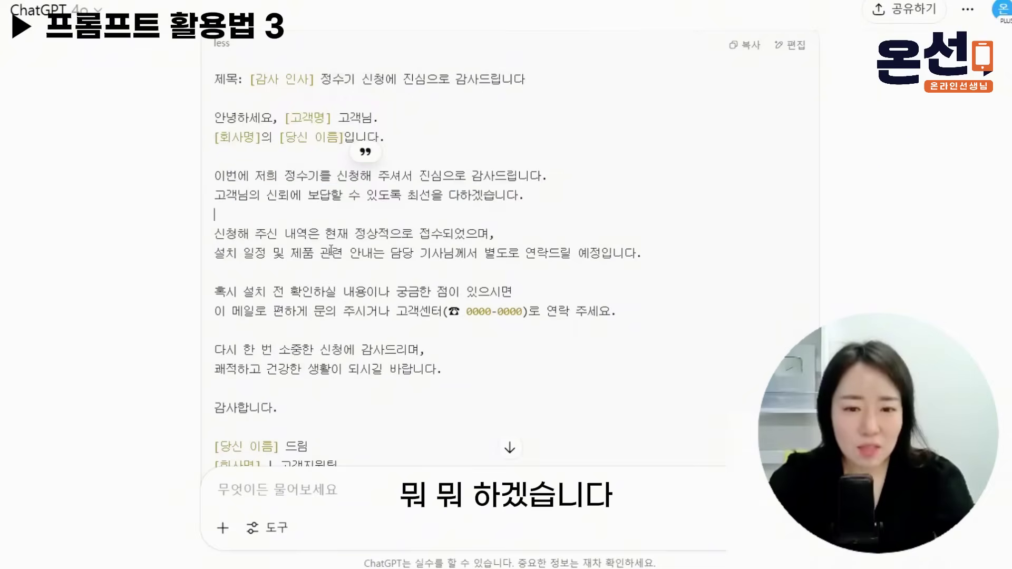
pyautogui.moveTo(280, 280); pyautogui.dragTo(448, 369)
pyautogui.scroll(-5, 291, 197)
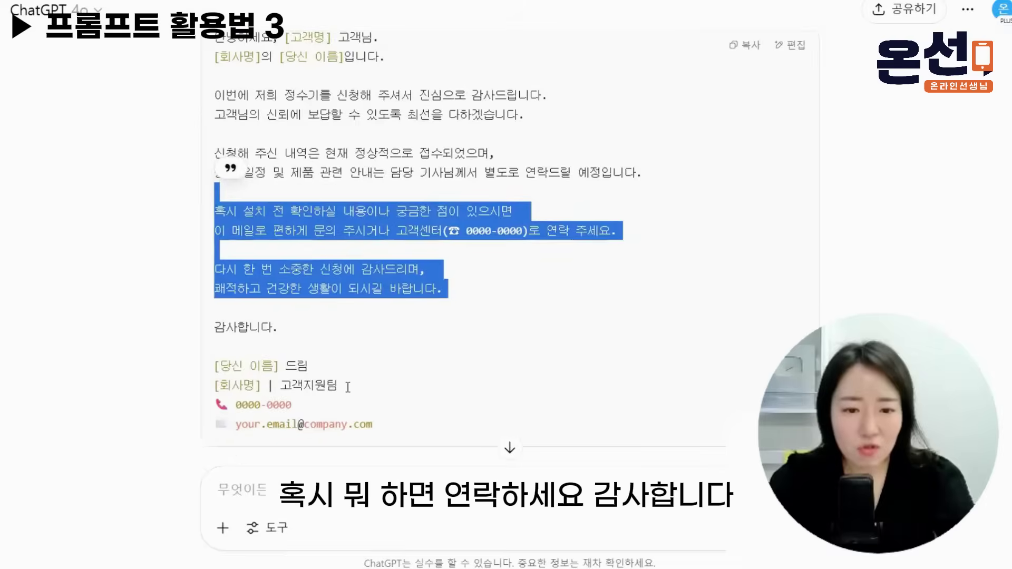
pyautogui.click(291, 196)
pyautogui.scroll(5, 404, 268)
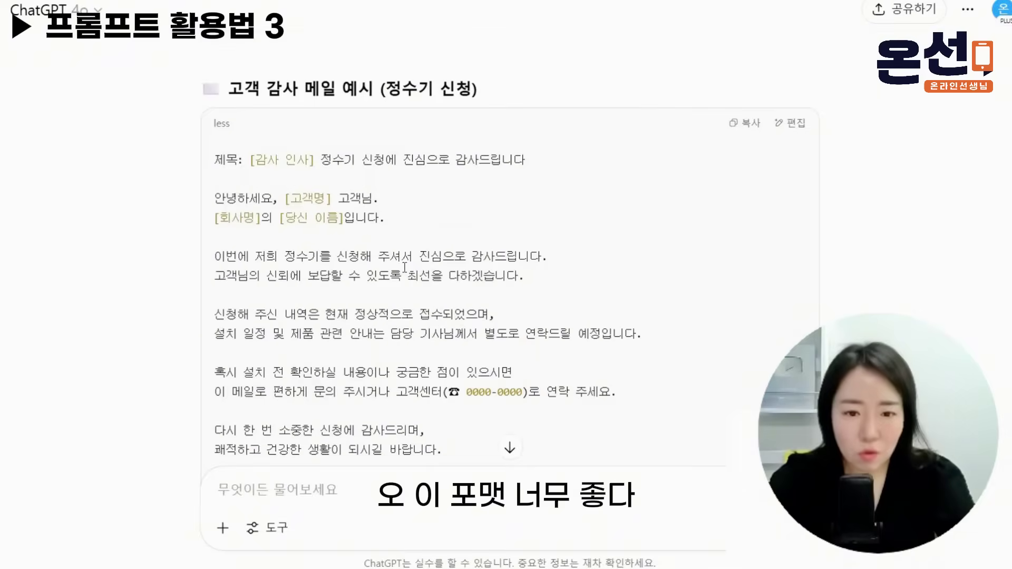
pyautogui.scroll(-10, 403, 266)
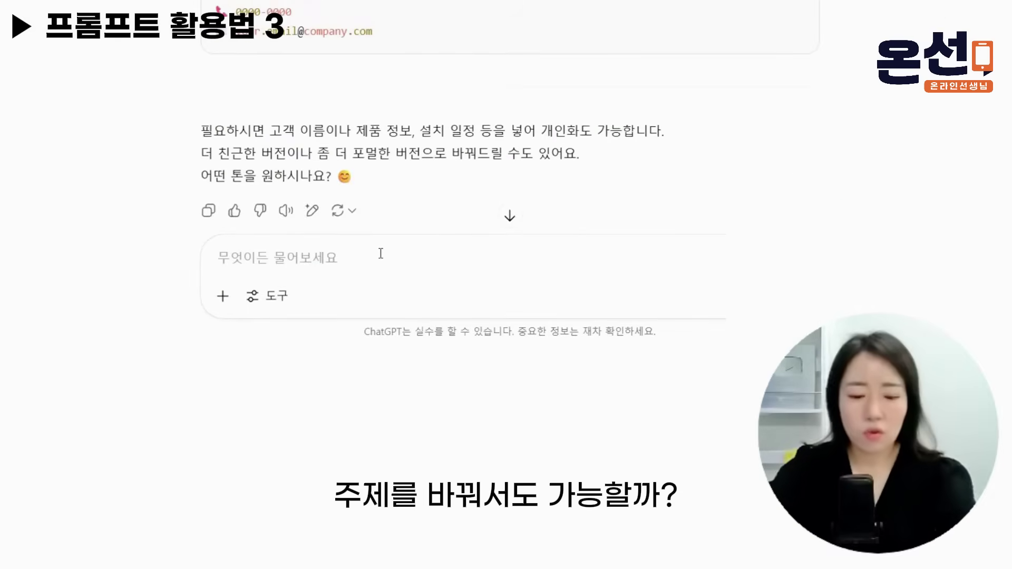
# Send the message "주제를 [지난번에 했던 거래를 취소해야할것같다는 죄송하다는 메일을 써줘]".
pyautogui.write('주제를 [지난번에 했드')
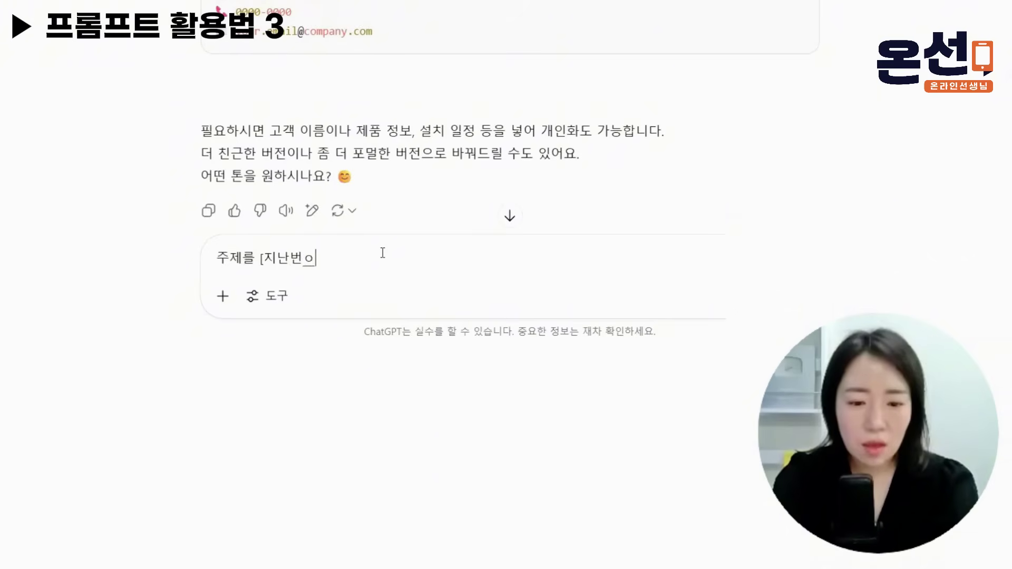
pyautogui.write(' 거래를 취소해')
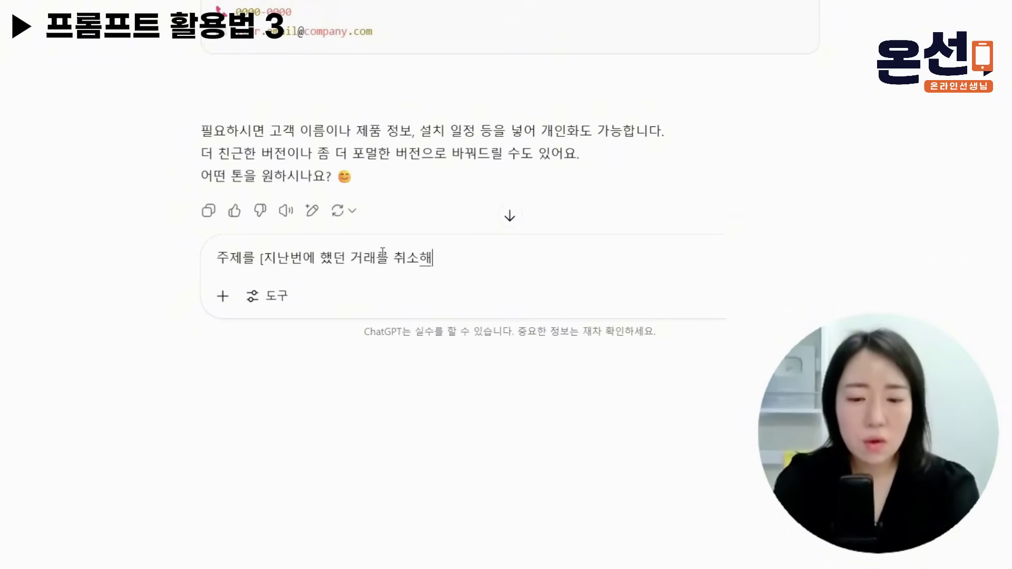
pyautogui.write('야할것같다는 죄송하다는 메일을 써')
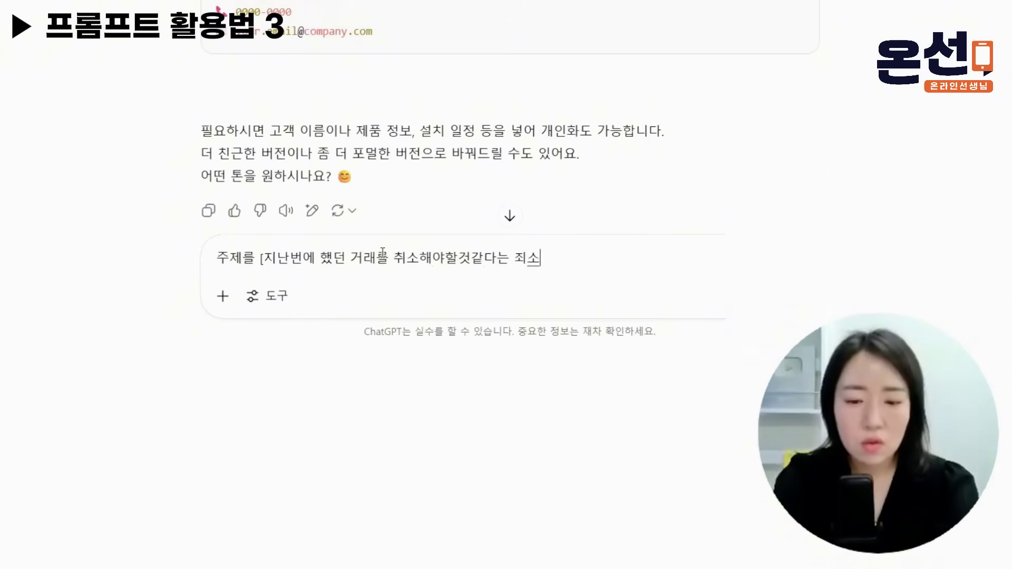
pyautogui.write('줘')
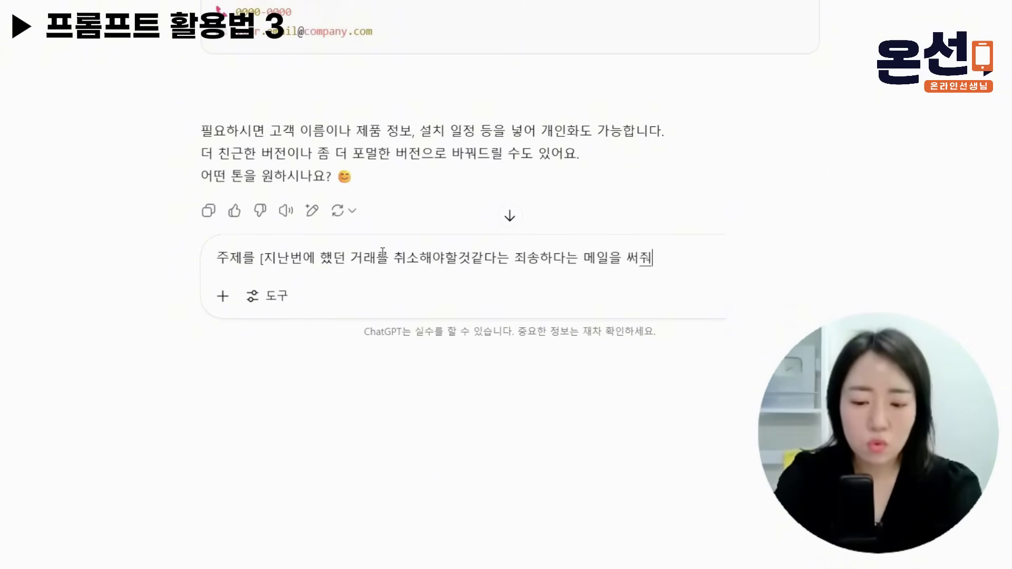
pyautogui.press('Return')
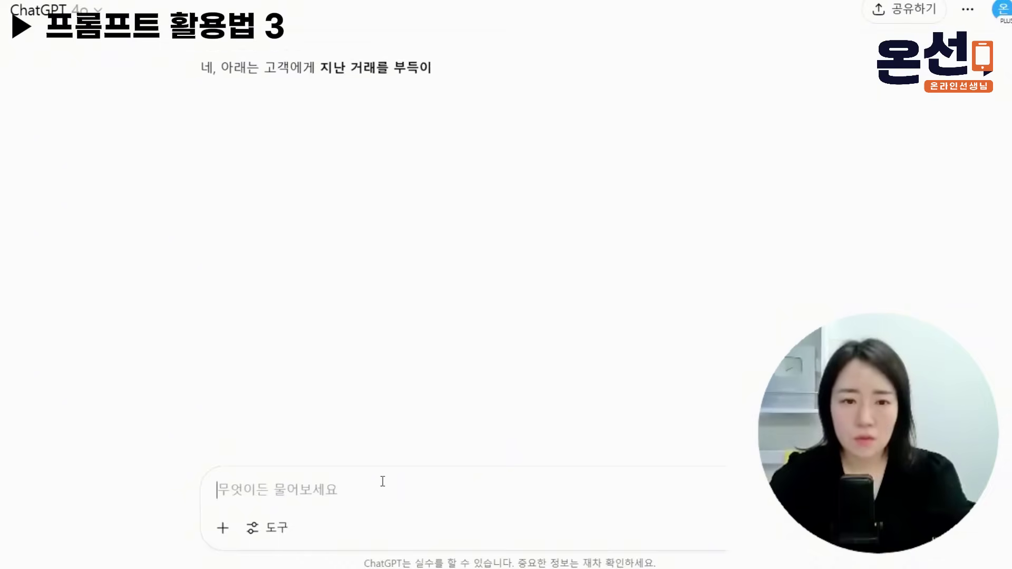
# Review the sent request and the reply's introduction describing the transaction-cancellation apology email.
pyautogui.scroll(3, 382, 481)
pyautogui.moveTo(400, 108); pyautogui.dragTo(485, 120)
pyautogui.click(491, 130)
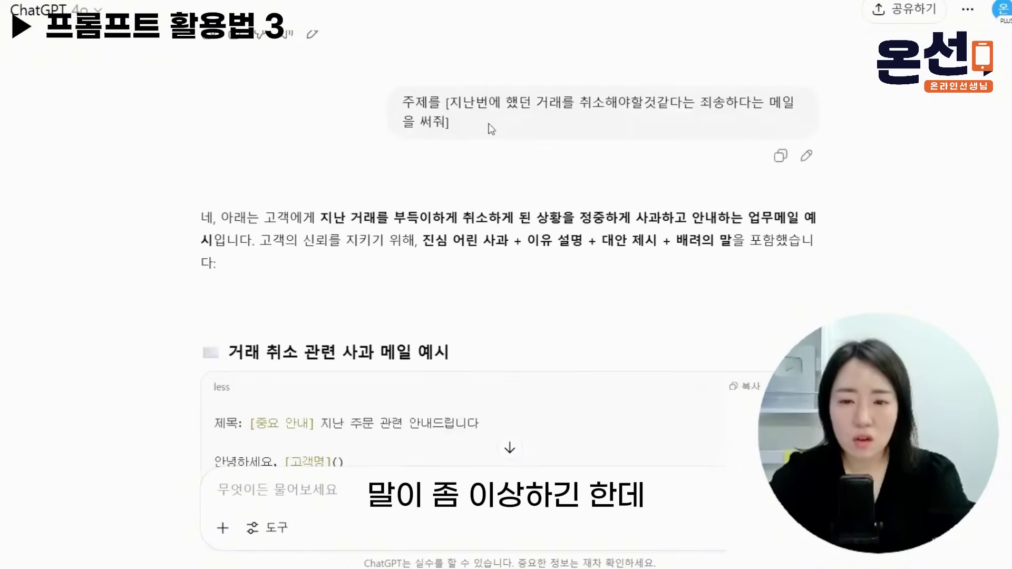
pyautogui.moveTo(316, 223); pyautogui.dragTo(799, 222)
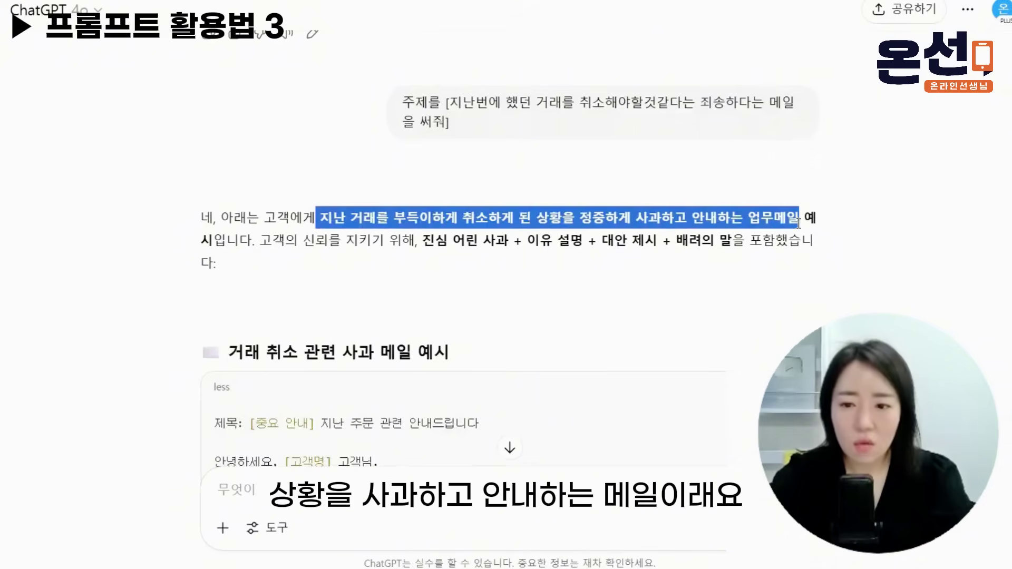
# Read the apology email's subject line, greeting, thank-you sentence and paragraph about cancelling the water-purifier order.
pyautogui.scroll(-5, 799, 223)
pyautogui.moveTo(302, 140); pyautogui.dragTo(379, 159)
pyautogui.click(366, 134)
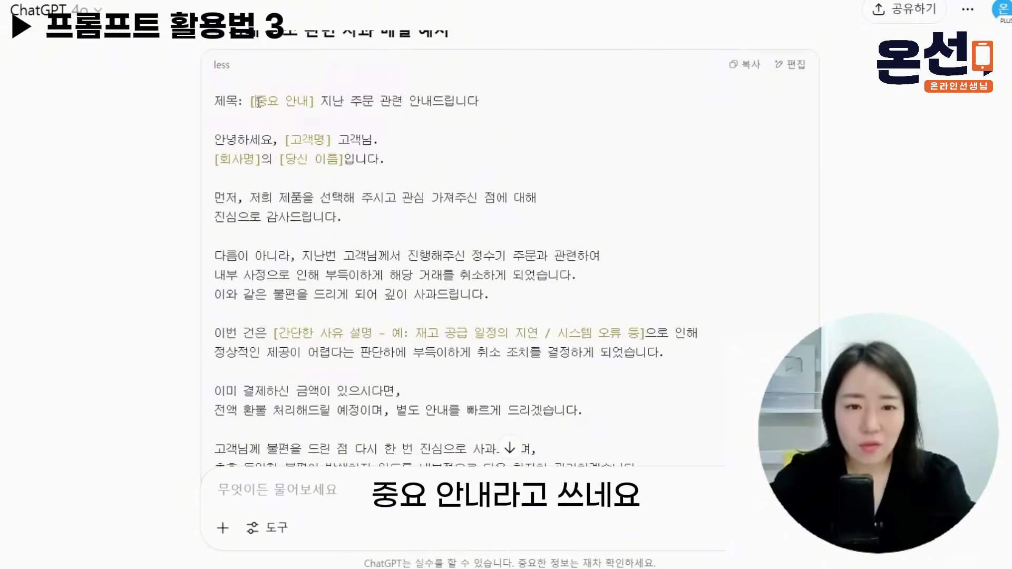
pyautogui.moveTo(259, 101); pyautogui.dragTo(313, 100)
pyautogui.moveTo(273, 198); pyautogui.dragTo(316, 212)
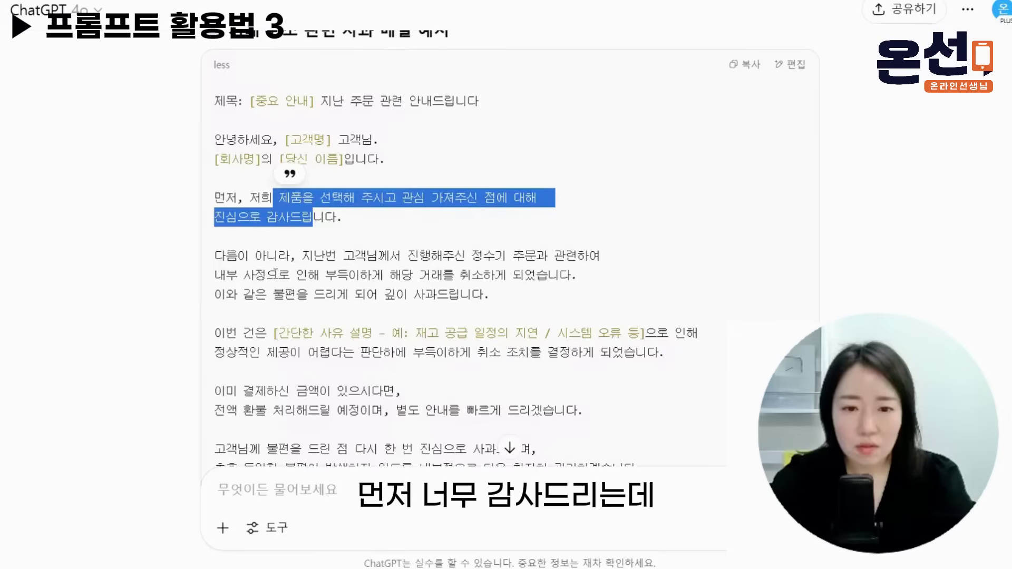
pyautogui.moveTo(270, 256); pyautogui.dragTo(461, 297)
pyautogui.click(462, 296)
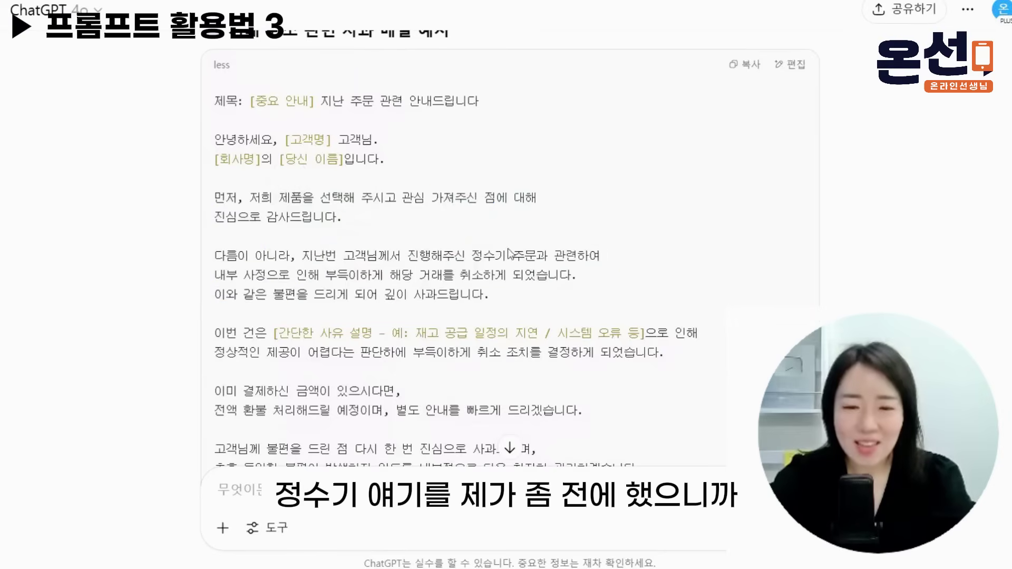
pyautogui.moveTo(473, 256); pyautogui.dragTo(543, 257)
pyautogui.moveTo(419, 275); pyautogui.dragTo(541, 281)
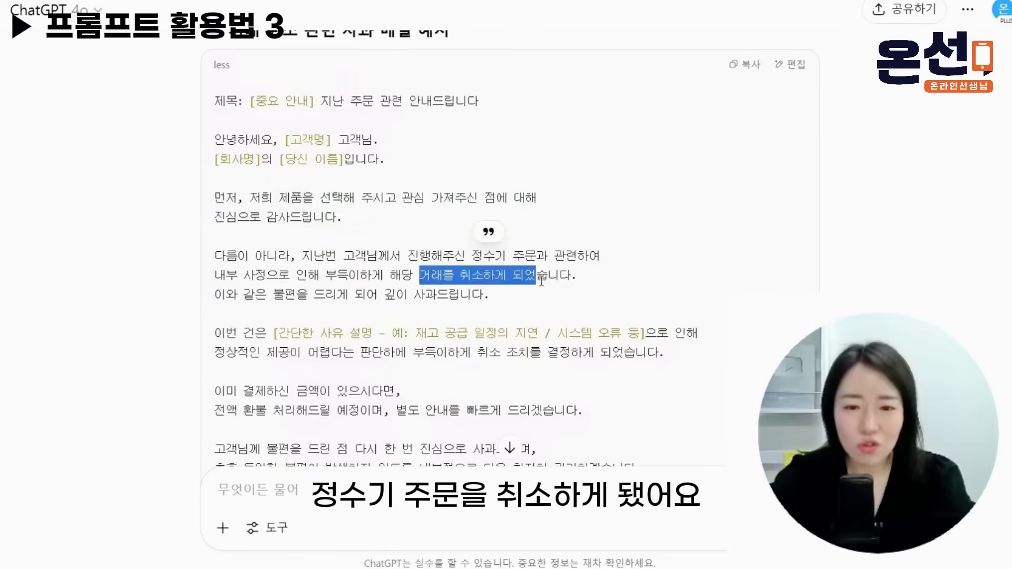
# Read the email's cancellation reason, refund notice, repeated apology and signature, down to the additional tips.
pyautogui.scroll(-2, 541, 280)
pyautogui.moveTo(272, 214); pyautogui.dragTo(490, 215)
pyautogui.moveTo(215, 256); pyautogui.dragTo(640, 253)
pyautogui.click(336, 254)
pyautogui.scroll(-2, 641, 253)
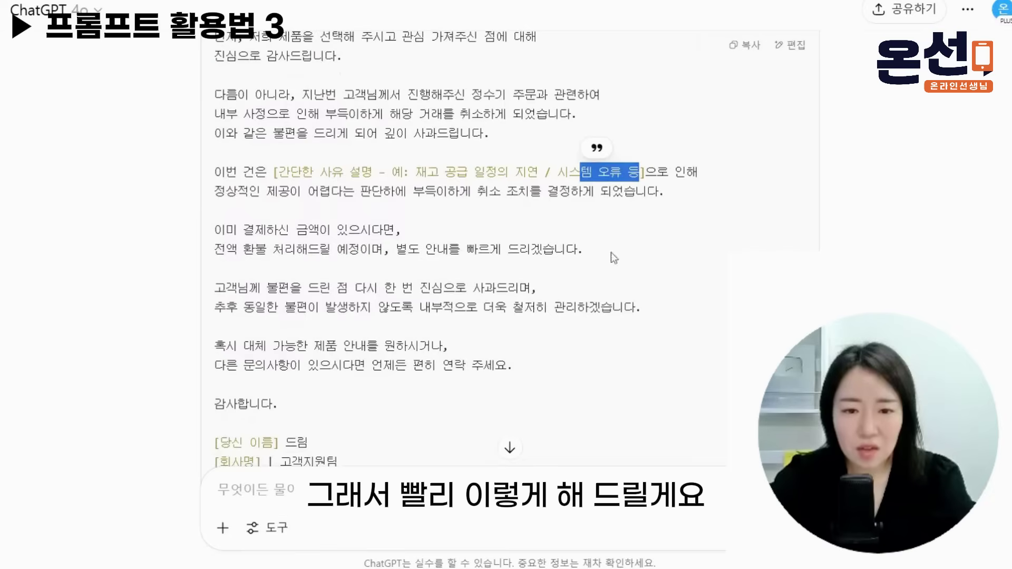
pyautogui.moveTo(239, 230); pyautogui.dragTo(498, 404)
pyautogui.scroll(-5, 485, 378)
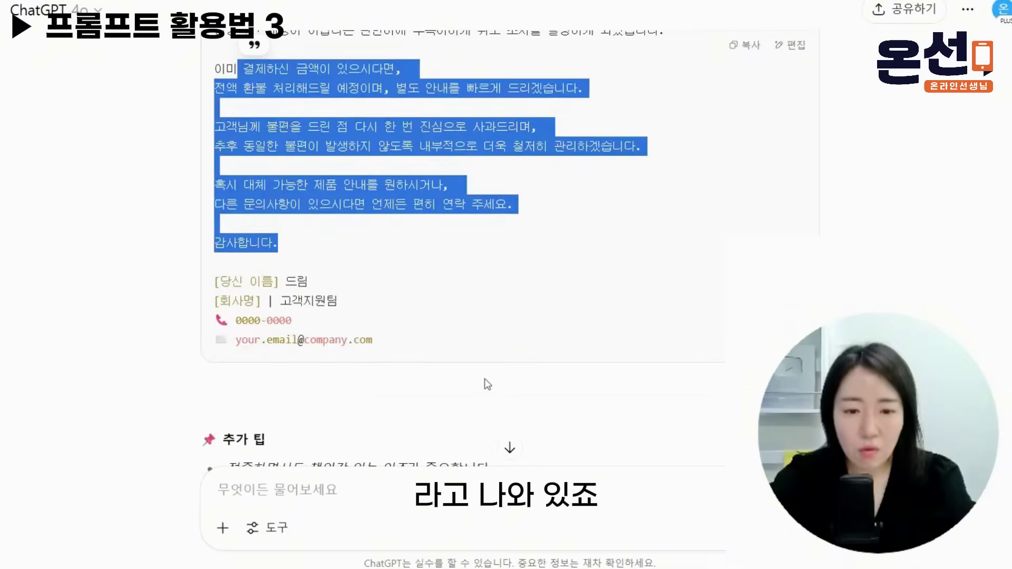
pyautogui.click(244, 310)
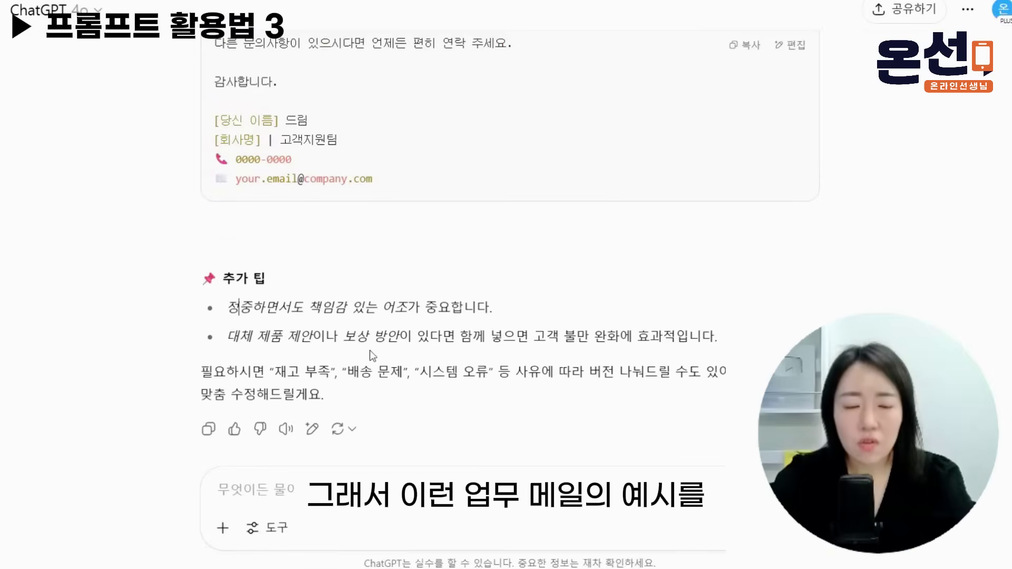